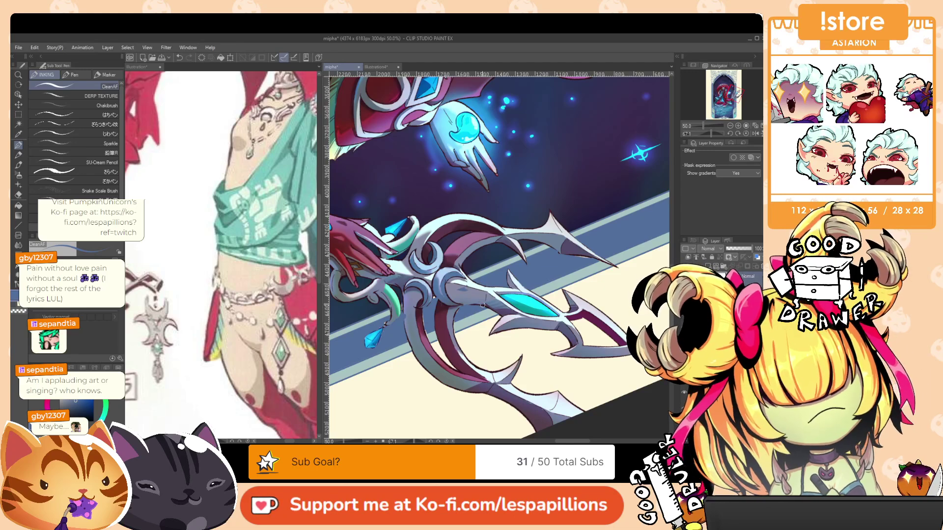
# Inspect the trident where it overlaps the frame's edge, the glowing hand and the overall illustration.
pyautogui.moveTo(483, 305); pyautogui.dragTo(472, 193)
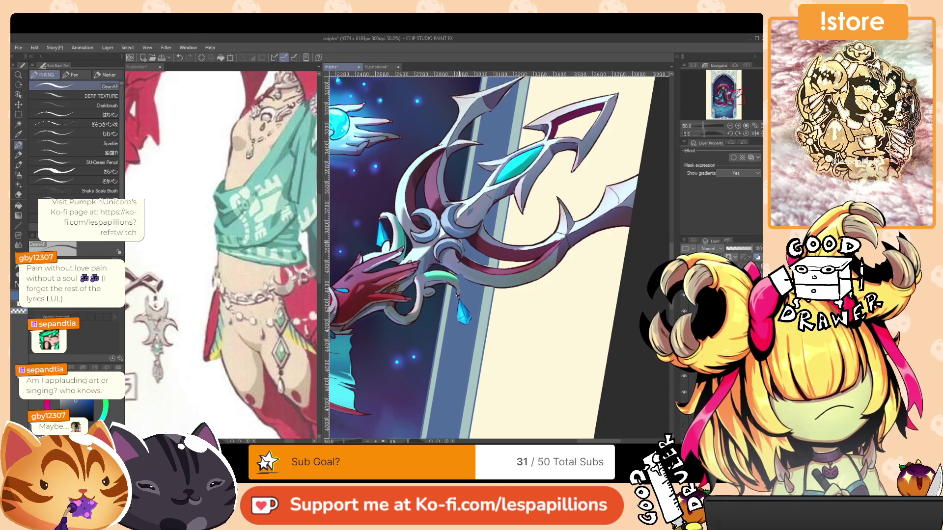
pyautogui.moveTo(455, 253); pyautogui.dragTo(512, 224)
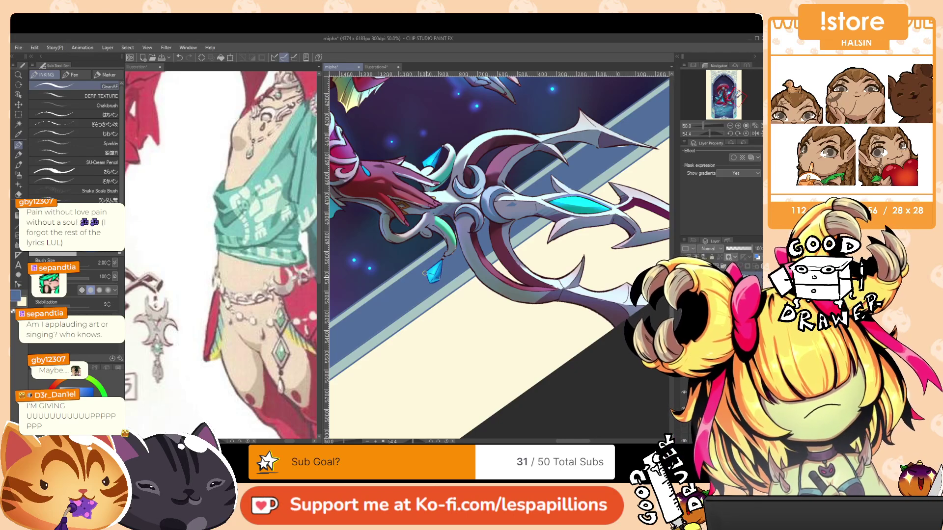
pyautogui.moveTo(527, 264); pyautogui.dragTo(589, 378)
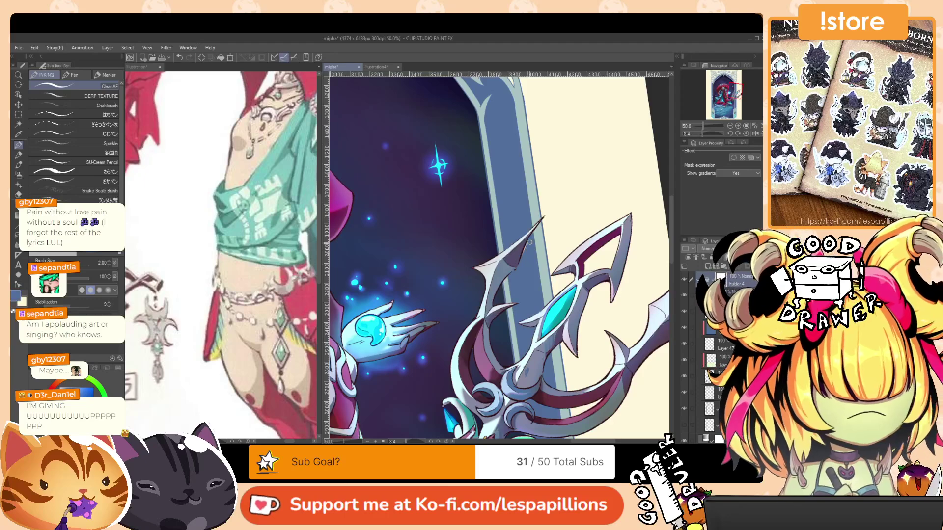
pyautogui.moveTo(462, 332); pyautogui.dragTo(540, 217)
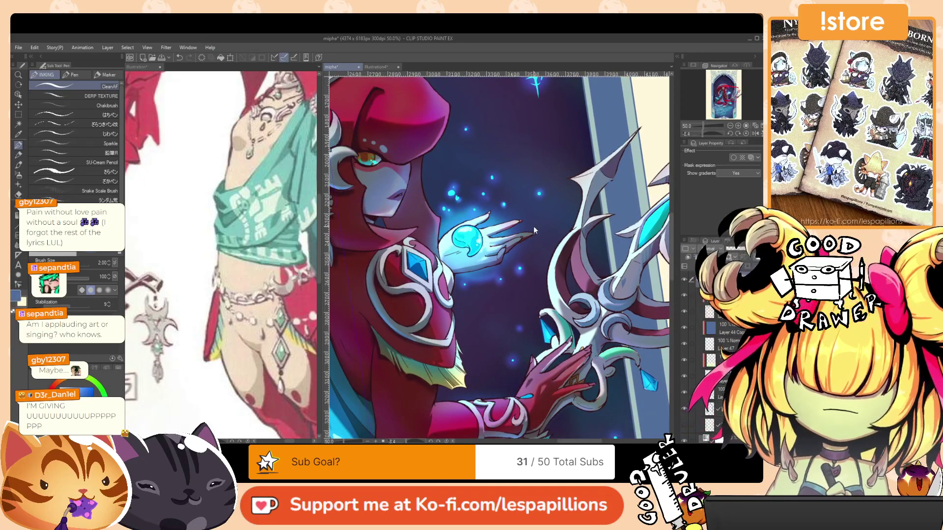
pyautogui.scroll(-8, 534, 225)
pyautogui.scroll(3, 518, 250)
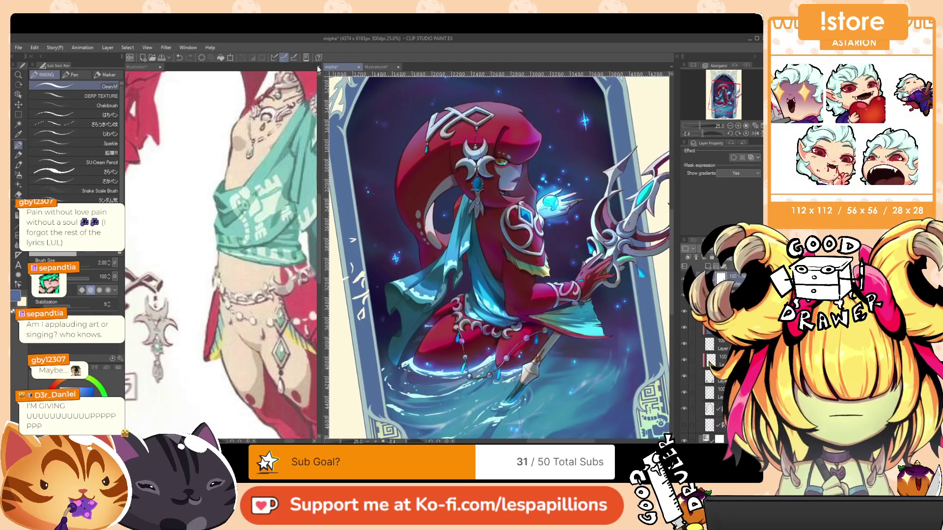
# Turn off ruler snapping, enlarge the brush to 8 and paint over the light markings on the frame's left pillar.
pyautogui.click(284, 58)
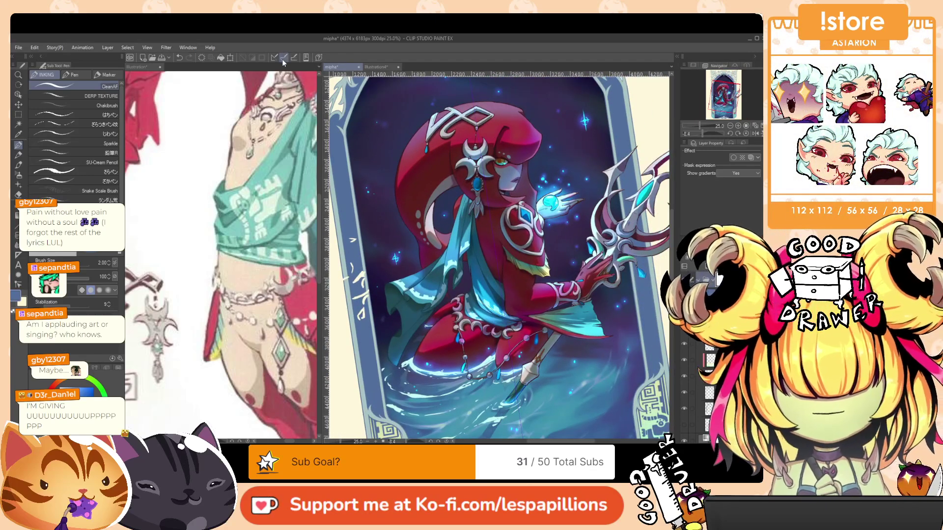
pyautogui.moveTo(519, 301); pyautogui.dragTo(574, 263)
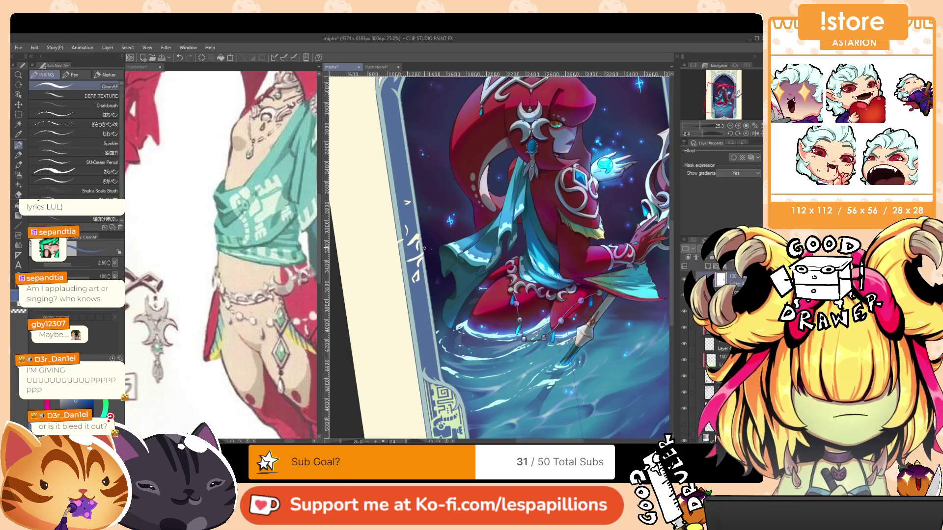
pyautogui.press(']')
pyautogui.press(']')
pyautogui.press(']')
pyautogui.press(']')
pyautogui.press(']')
pyautogui.press(']')
pyautogui.moveTo(407, 201); pyautogui.dragTo(416, 281)
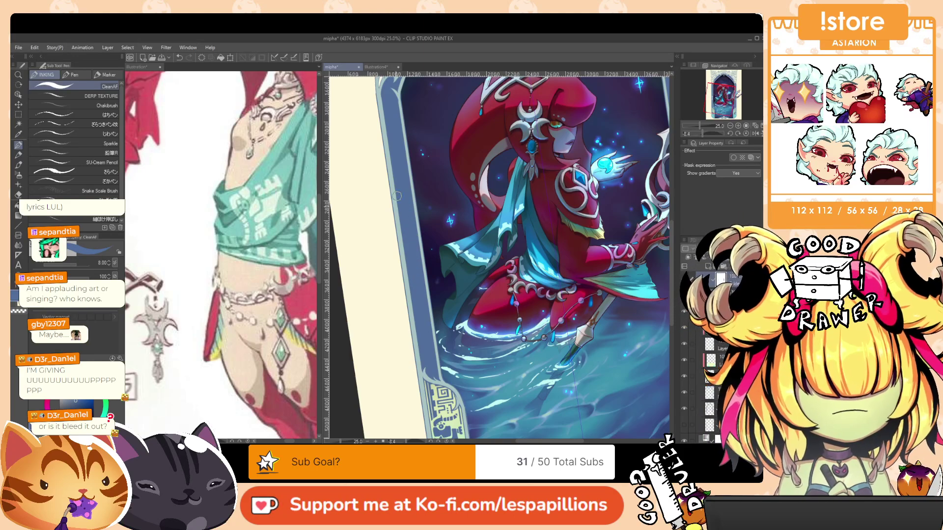
# Select the frame ornament layer, turn symmetry ruler snapping back on and fill the upper corner ornaments with solid blue.
pyautogui.scroll(-2, 402, 279)
pyautogui.moveTo(535, 262); pyautogui.dragTo(543, 335)
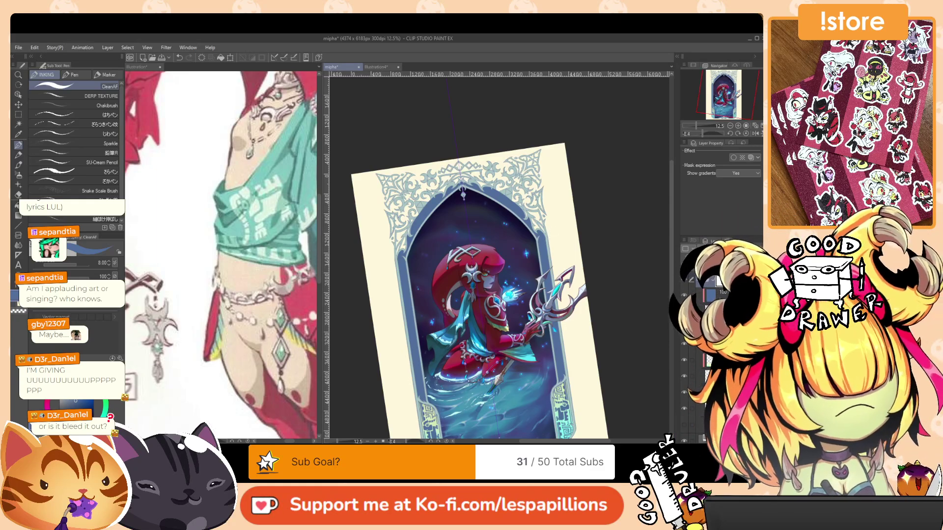
pyautogui.click(727, 409)
pyautogui.moveTo(410, 279); pyautogui.dragTo(434, 316)
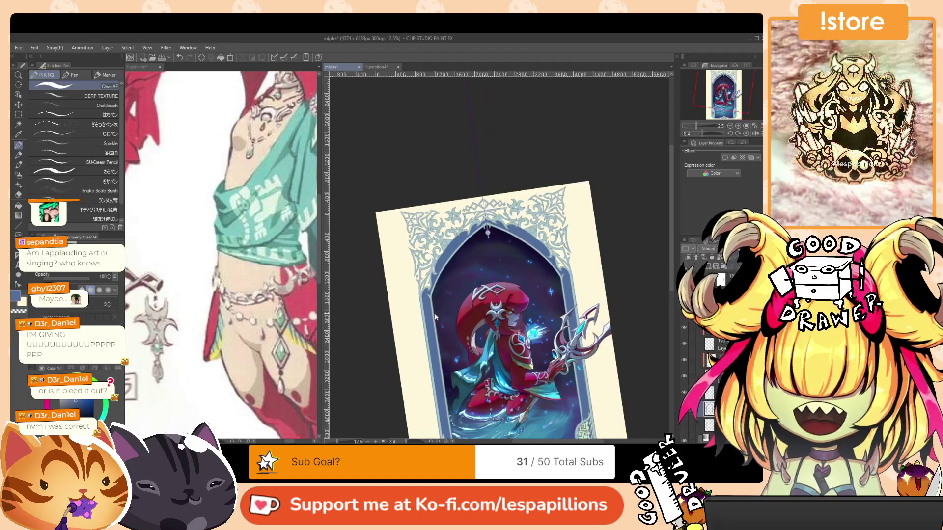
pyautogui.scroll(2, 435, 317)
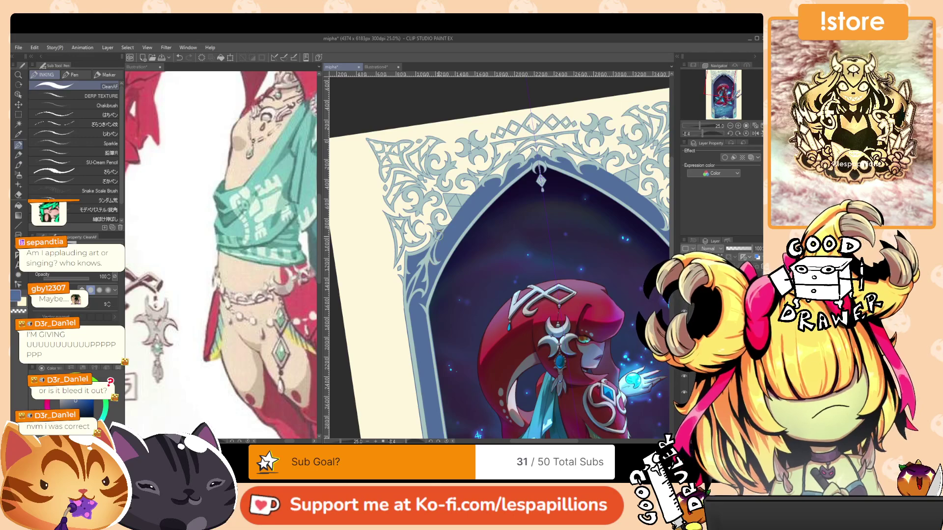
pyautogui.moveTo(518, 183); pyautogui.dragTo(481, 246)
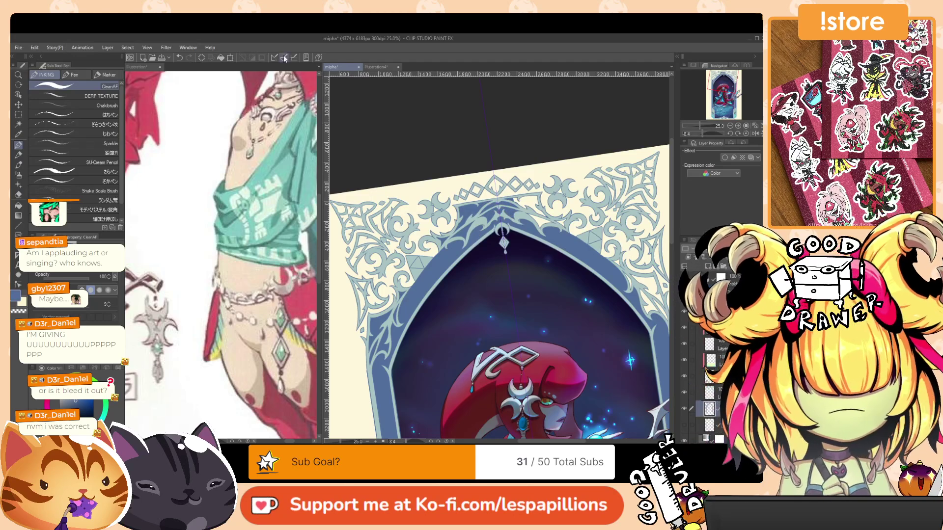
pyautogui.hotkey('ctrl', 'z')
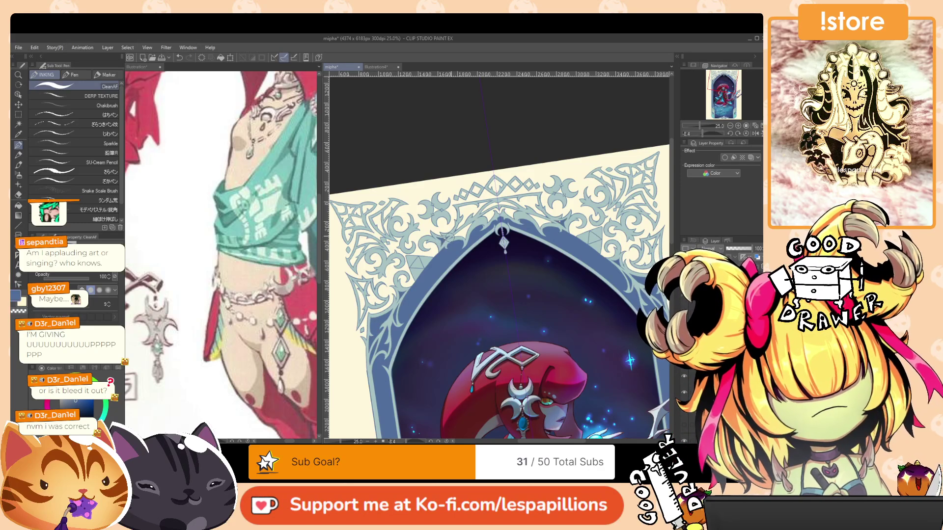
pyautogui.moveTo(448, 238)
pyautogui.mouseDown()
pyautogui.moveTo(473, 224)
pyautogui.moveTo(462, 212)
pyautogui.moveTo(469, 208)
pyautogui.moveTo(490, 210)
pyautogui.moveTo(488, 222)
pyautogui.mouseUp()
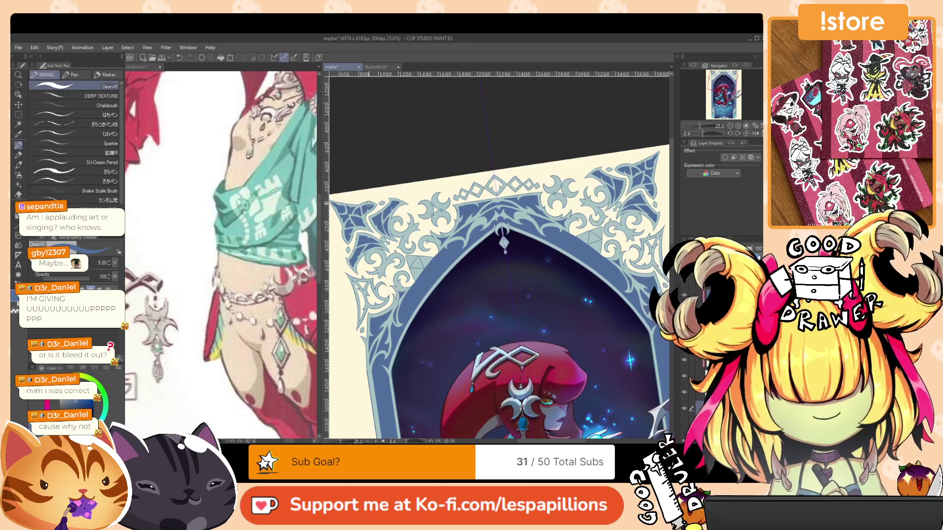
# Fill the row of diamonds above the arch's peak with the same blue.
pyautogui.moveTo(500, 276); pyautogui.dragTo(534, 243)
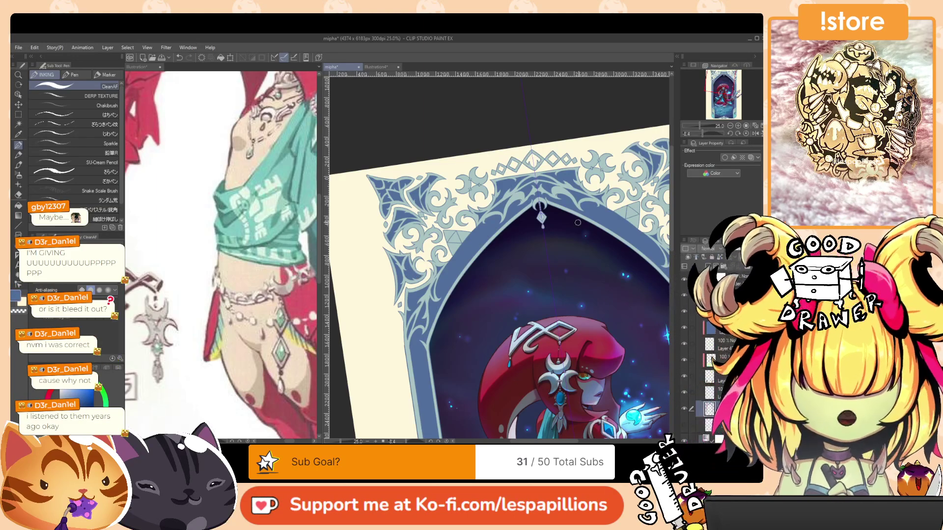
pyautogui.moveTo(605, 217); pyautogui.dragTo(570, 247)
pyautogui.moveTo(467, 198); pyautogui.dragTo(465, 198)
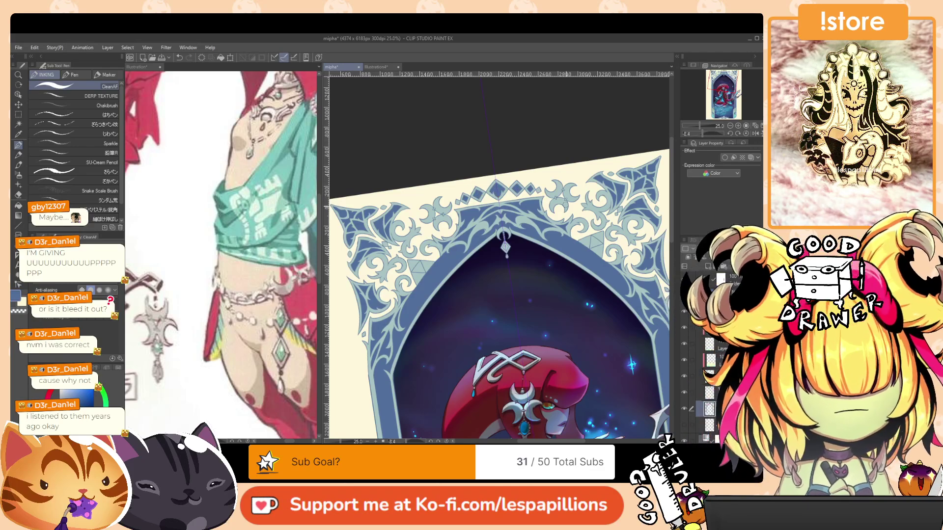
pyautogui.moveTo(588, 290); pyautogui.dragTo(590, 273)
pyautogui.moveTo(575, 217); pyautogui.dragTo(504, 259)
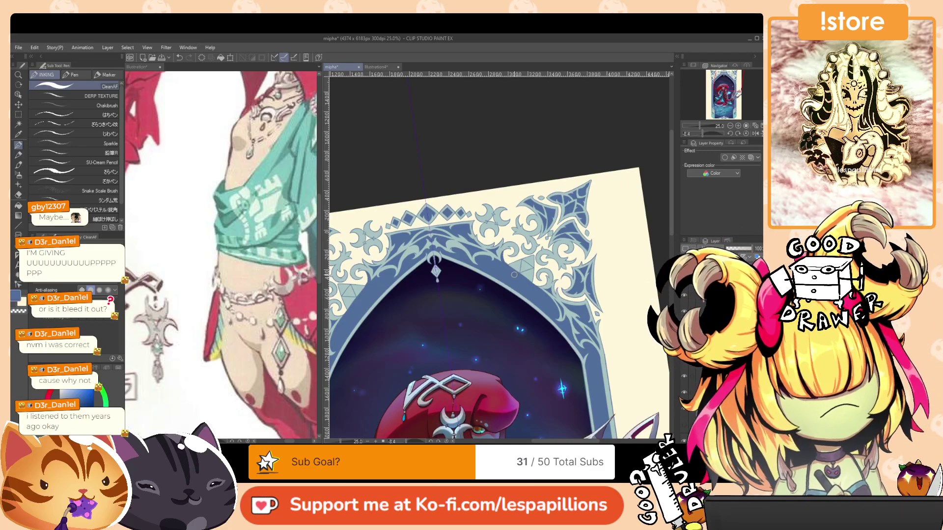
# Refine the blue fill of the crescents and scrollwork in the frame's upper corners beside the arch.
pyautogui.moveTo(600, 183); pyautogui.dragTo(426, 158)
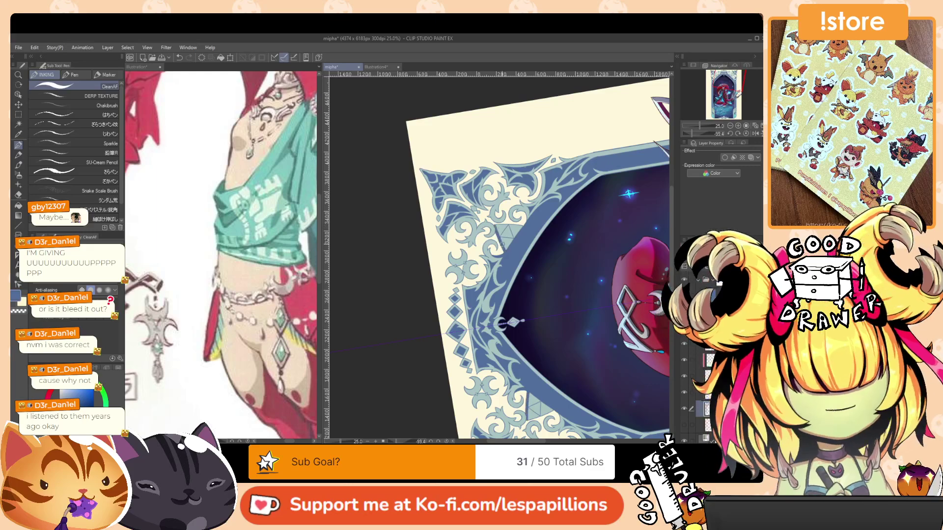
pyautogui.moveTo(565, 207); pyautogui.dragTo(452, 197)
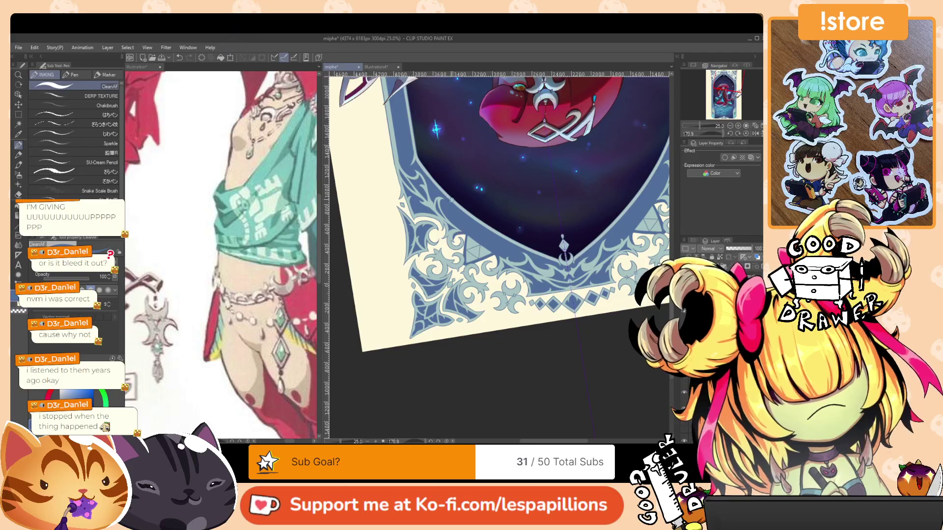
pyautogui.moveTo(515, 195)
pyautogui.mouseDown()
pyautogui.moveTo(566, 269)
pyautogui.moveTo(534, 224)
pyautogui.mouseUp()
pyautogui.press('p')
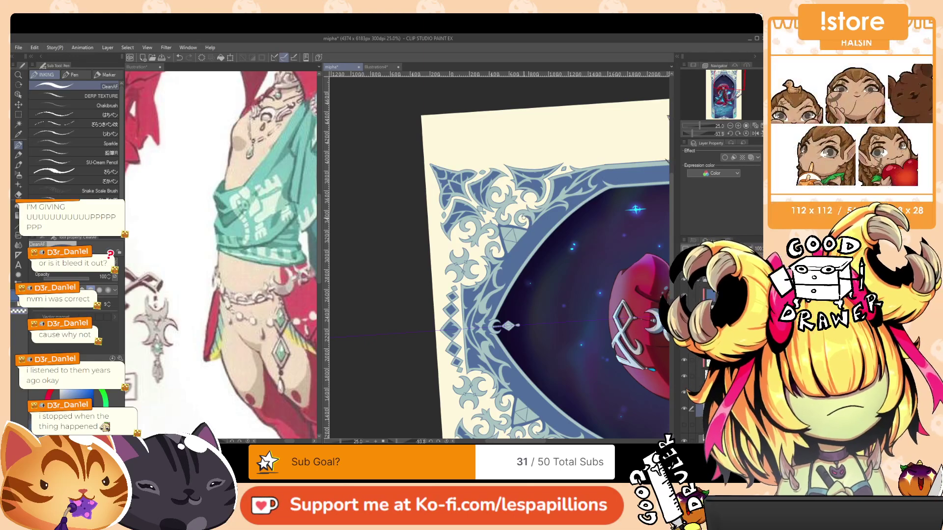
pyautogui.moveTo(524, 214); pyautogui.dragTo(508, 247)
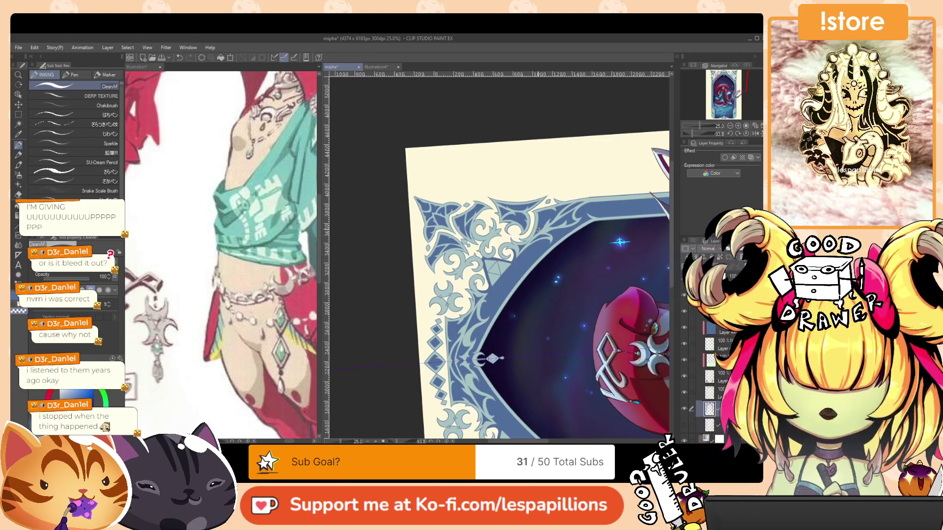
pyautogui.moveTo(538, 230); pyautogui.dragTo(508, 323)
pyautogui.press('r')
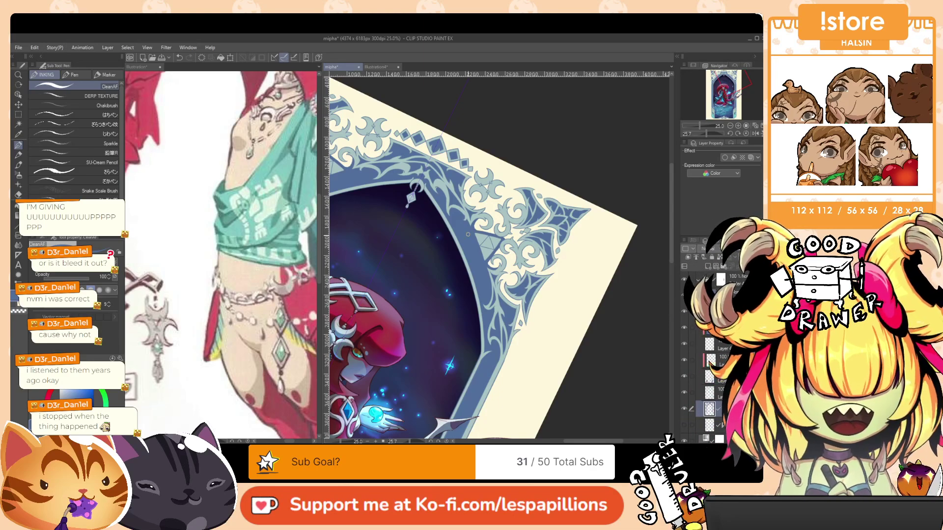
pyautogui.moveTo(468, 234); pyautogui.dragTo(584, 224)
pyautogui.hotkey('shift', 'space')
pyautogui.scroll(-2, 584, 224)
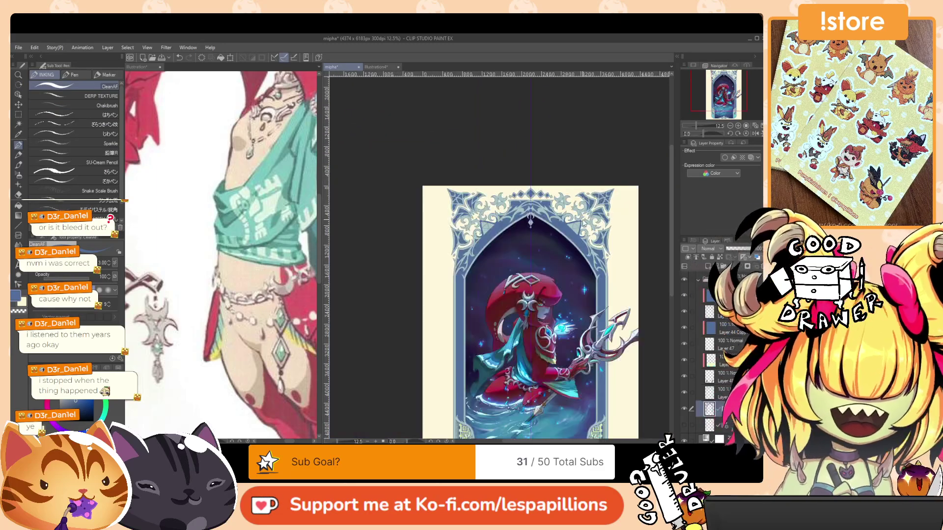
pyautogui.moveTo(582, 190); pyautogui.dragTo(577, 211)
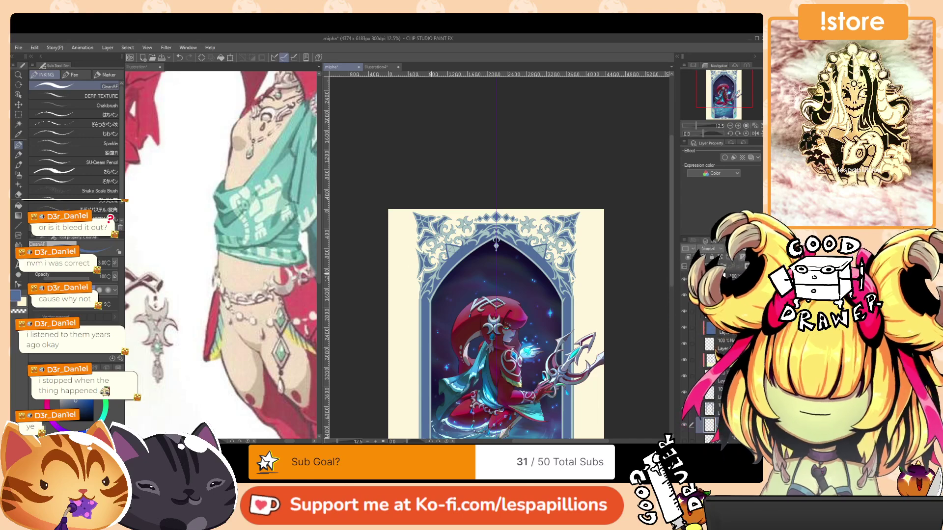
pyautogui.press('p')
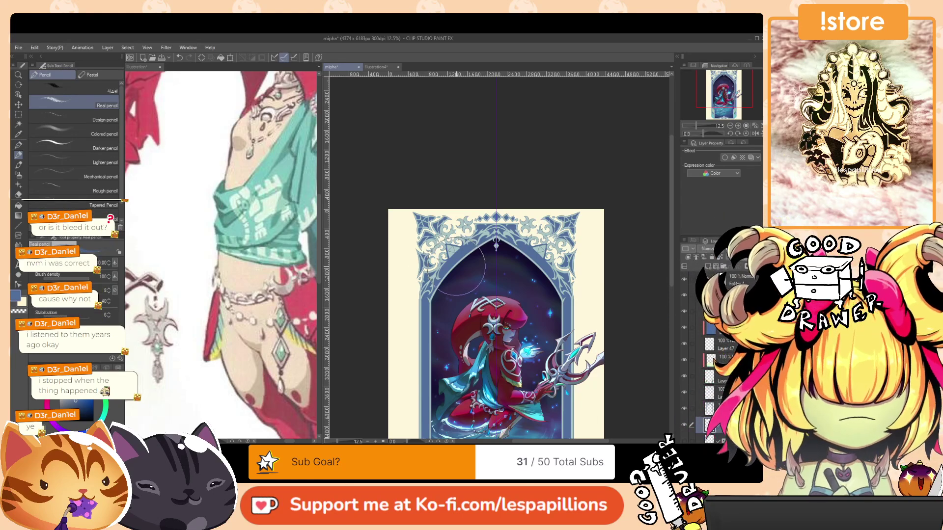
pyautogui.press('p')
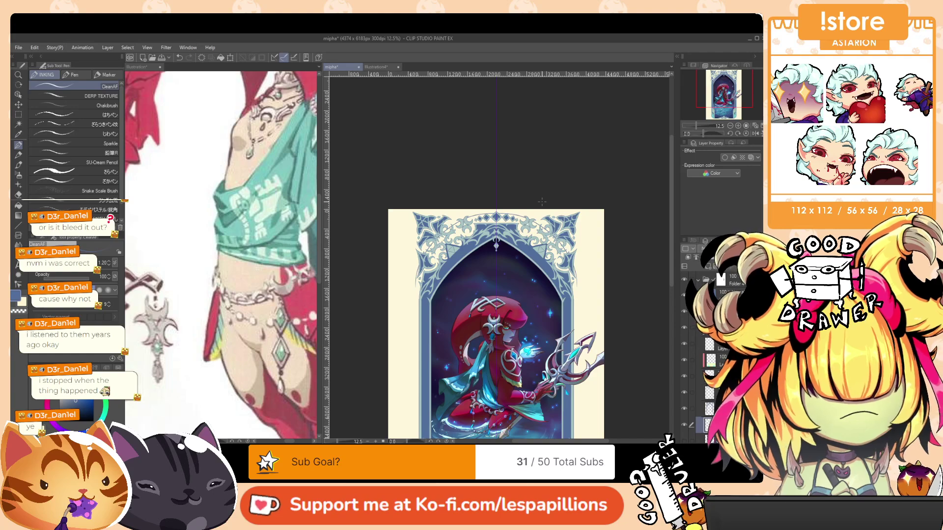
pyautogui.hotkey('ctrl', 'z')
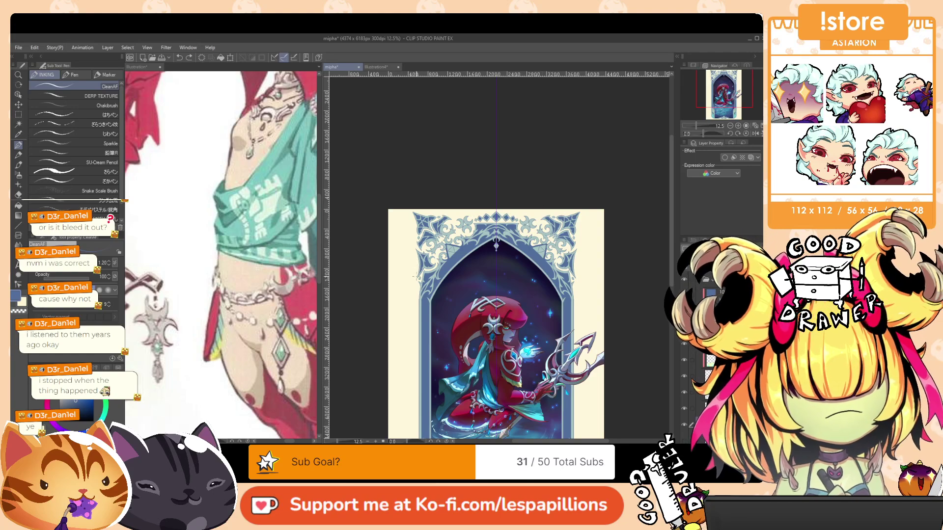
# Try out mirrored vertical border lines just outside the frame's pillars with the Straight line tool, undoing a misplaced one.
pyautogui.scroll(-3, 414, 276)
pyautogui.click(20, 227)
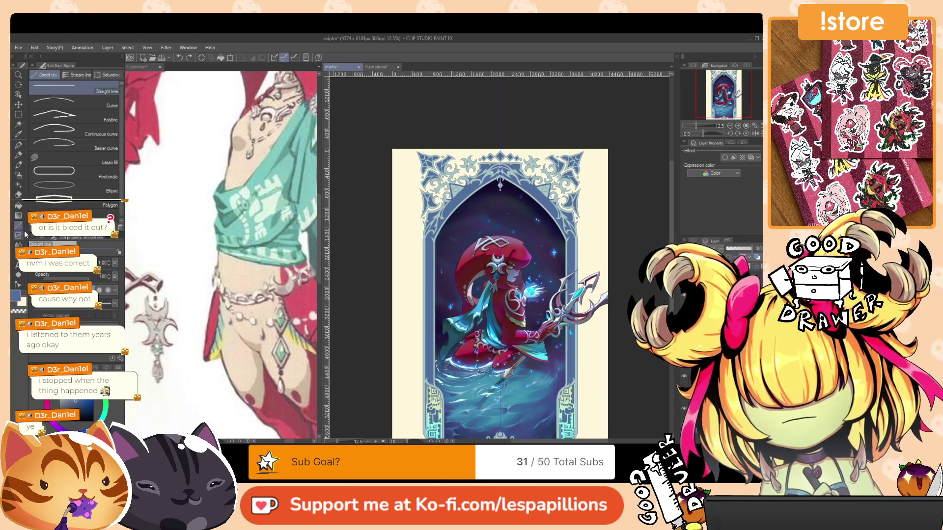
pyautogui.moveTo(419, 220); pyautogui.dragTo(418, 412)
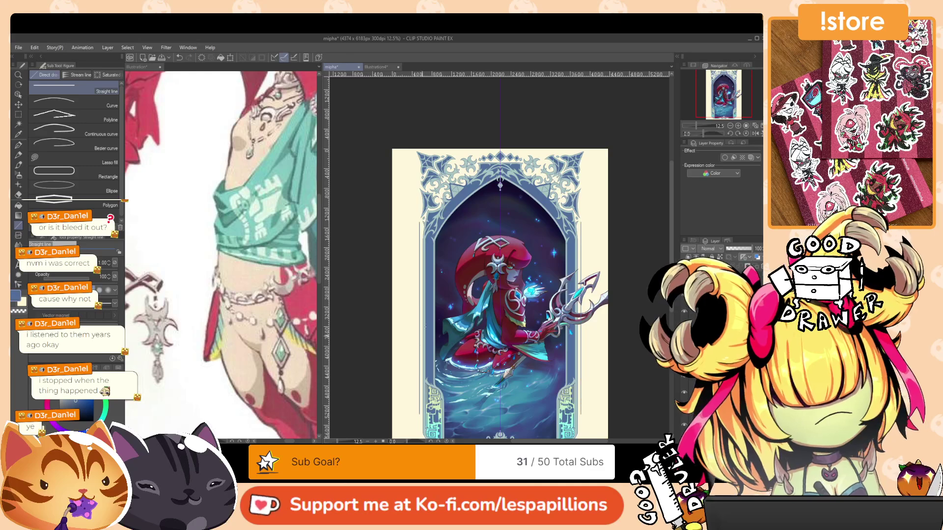
pyautogui.moveTo(425, 326); pyautogui.dragTo(428, 279)
pyautogui.hotkey('ctrl', 'z')
pyautogui.moveTo(423, 177); pyautogui.dragTo(421, 248)
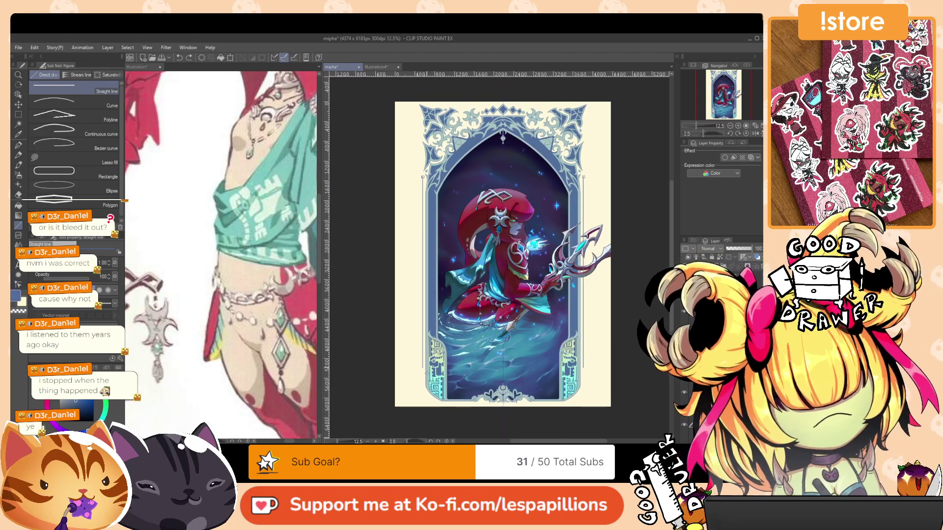
pyautogui.moveTo(424, 162); pyautogui.dragTo(385, 276)
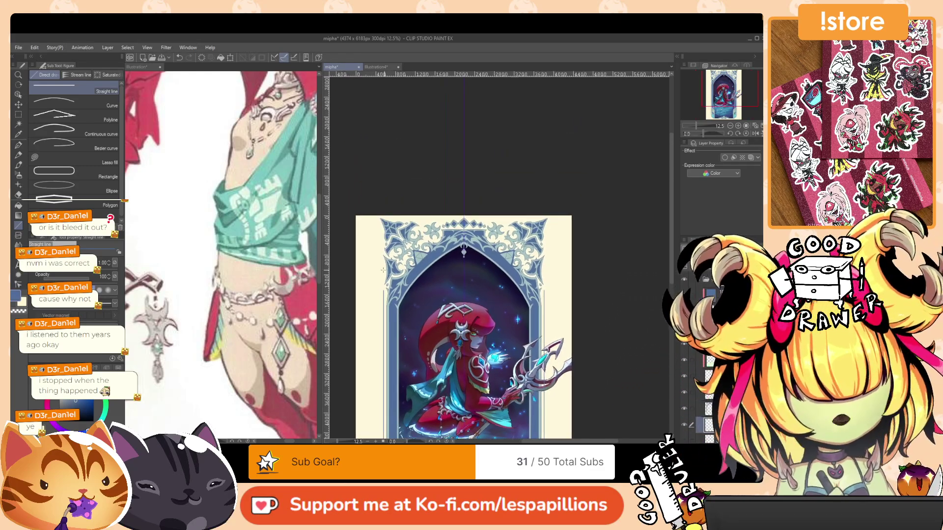
pyautogui.press('p')
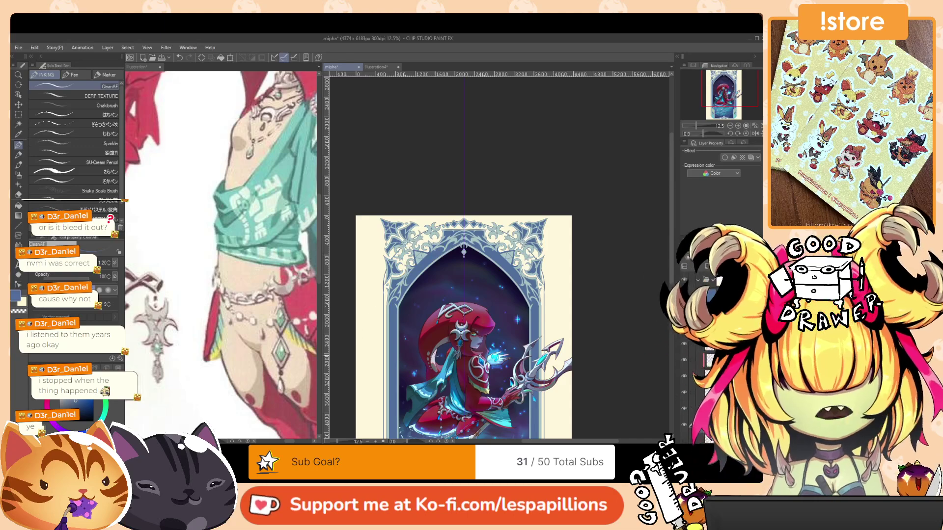
pyautogui.scroll(-5, 382, 296)
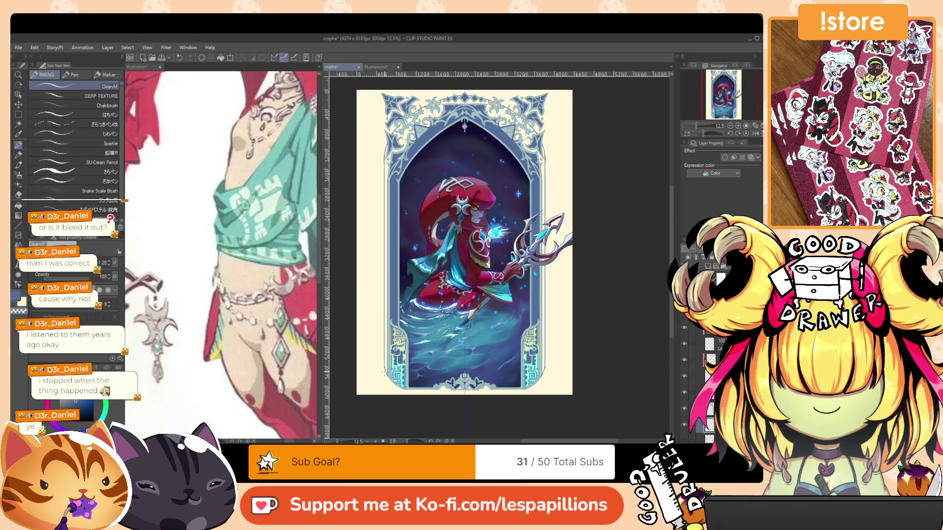
pyautogui.moveTo(536, 260)
pyautogui.mouseDown()
pyautogui.moveTo(534, 271)
pyautogui.moveTo(542, 255)
pyautogui.mouseUp()
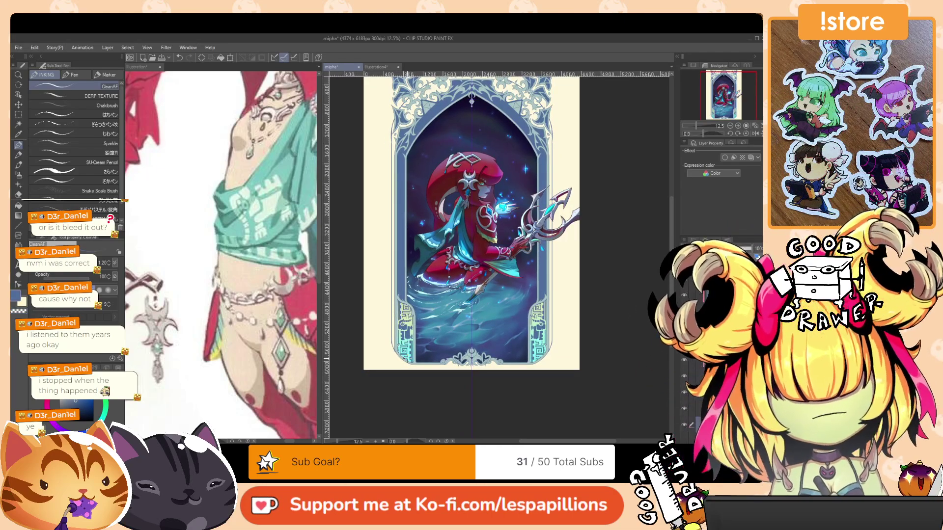
pyautogui.press('u')
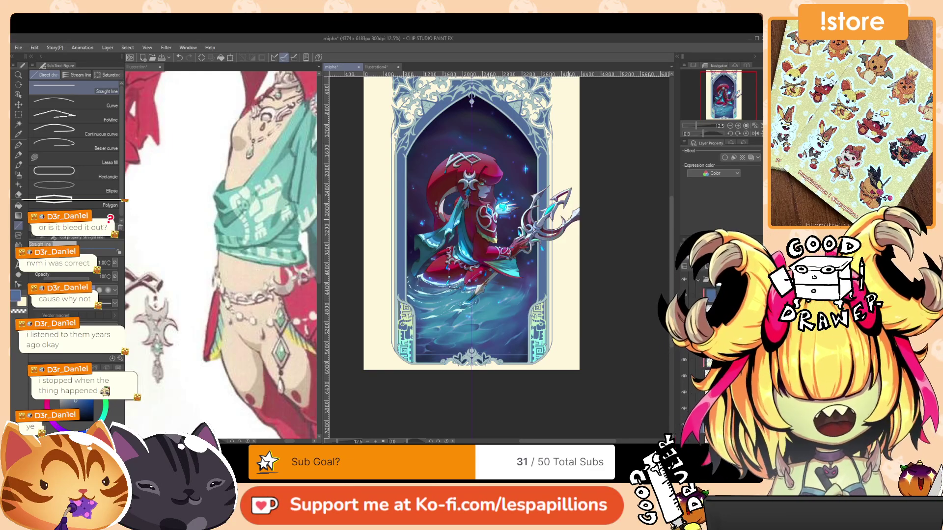
pyautogui.moveTo(586, 251)
pyautogui.mouseDown()
pyautogui.moveTo(585, 307)
pyautogui.moveTo(585, 260)
pyautogui.mouseUp()
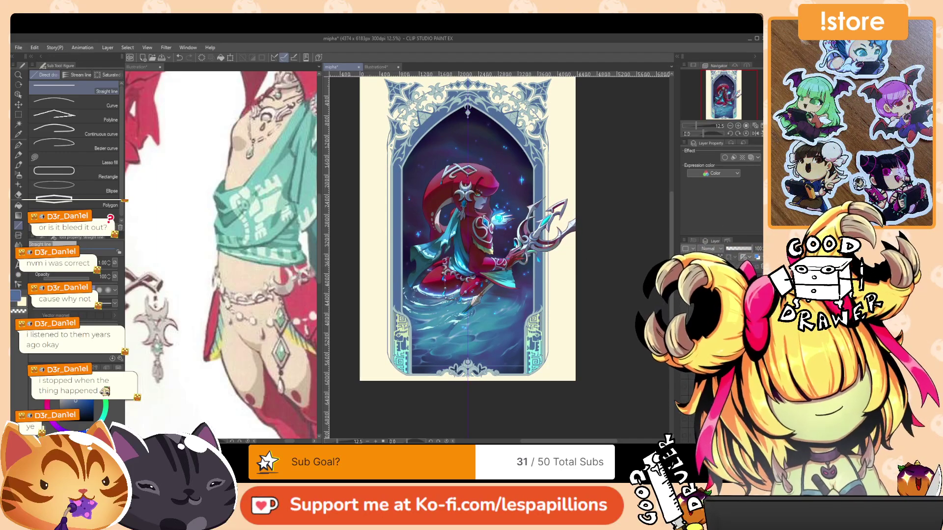
pyautogui.scroll(3, 549, 254)
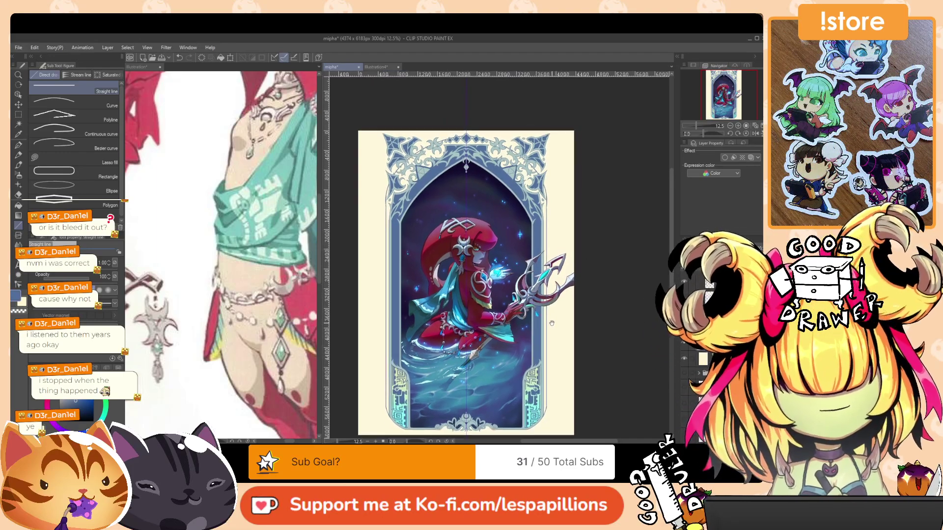
# Try filling the background behind the upper corner ornaments with solid blue, then add a new layer and merge it down.
pyautogui.press('g')
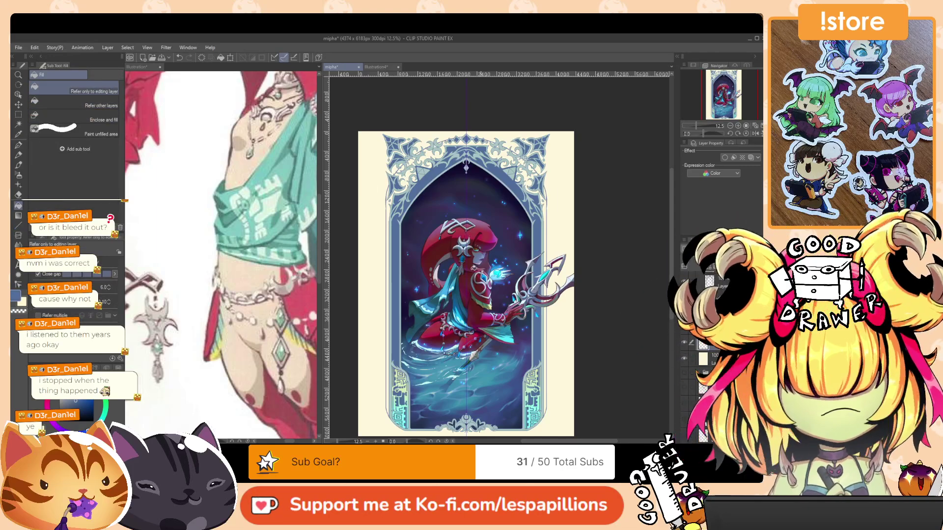
pyautogui.click(466, 245)
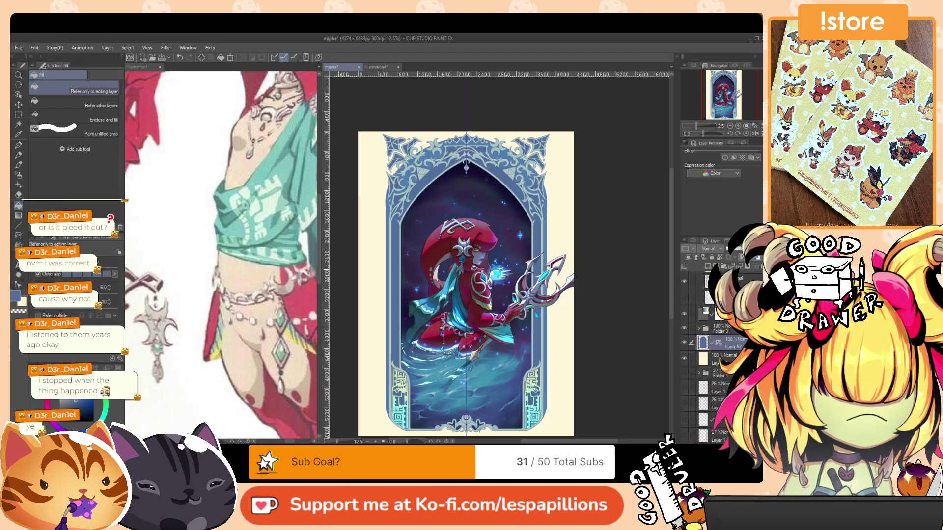
pyautogui.click(708, 267)
pyautogui.click(688, 258)
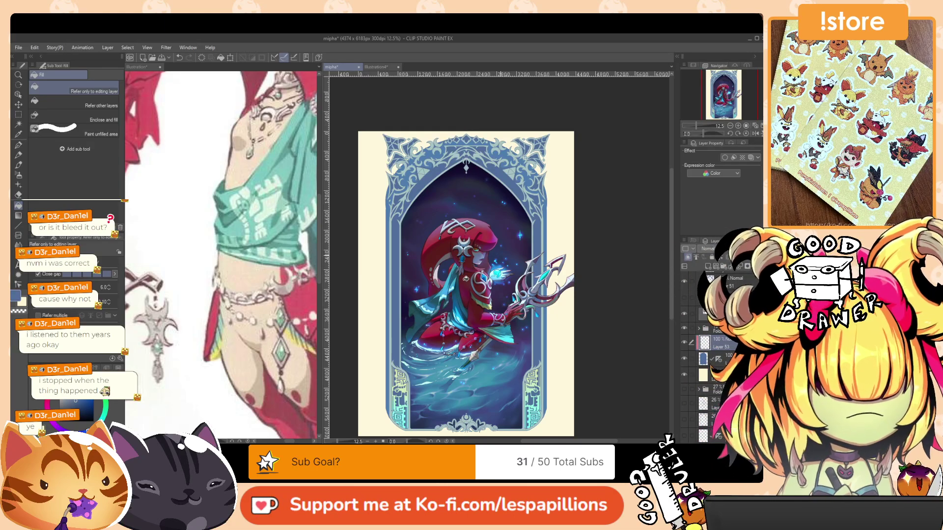
pyautogui.hotkey('ctrl', 'e')
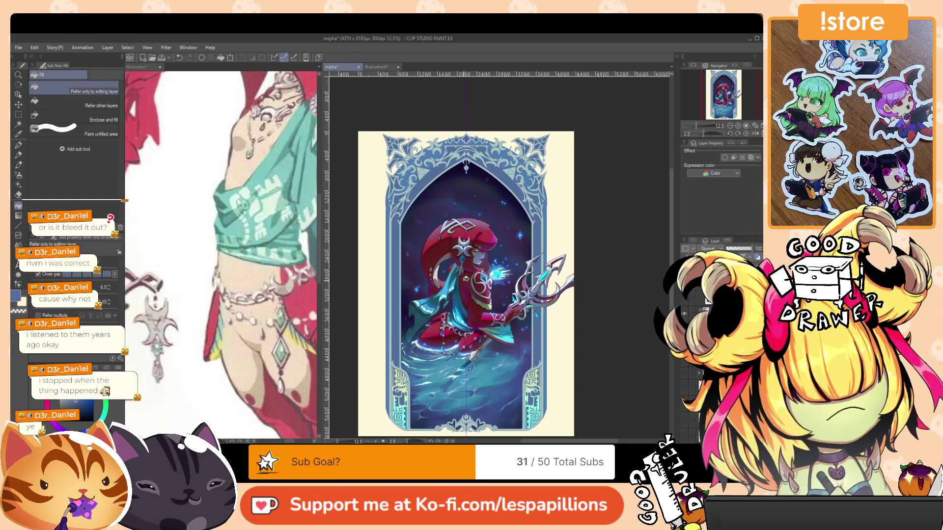
# Check the filled frame at a smaller size, then hide Layer 52 that holds the blue fill.
pyautogui.click(731, 314)
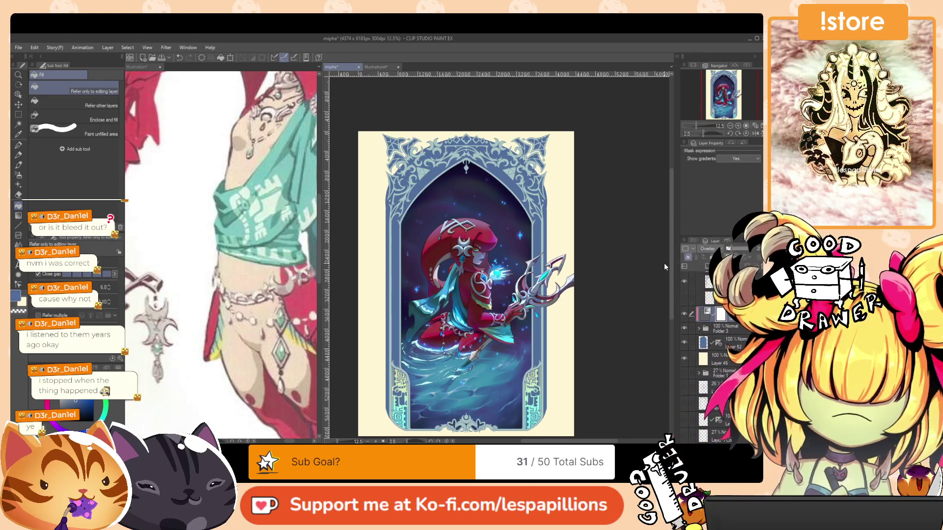
pyautogui.scroll(-2, 664, 263)
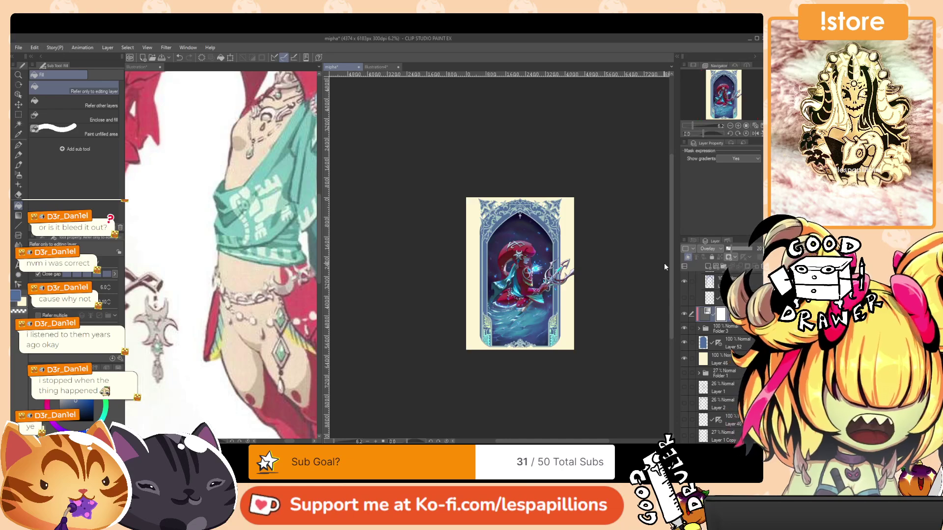
pyautogui.scroll(2, 664, 264)
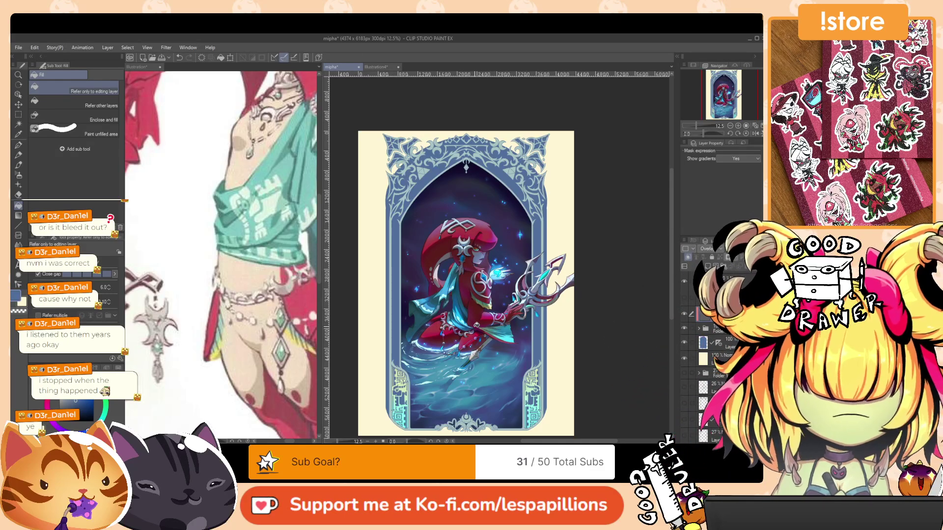
pyautogui.click(684, 342)
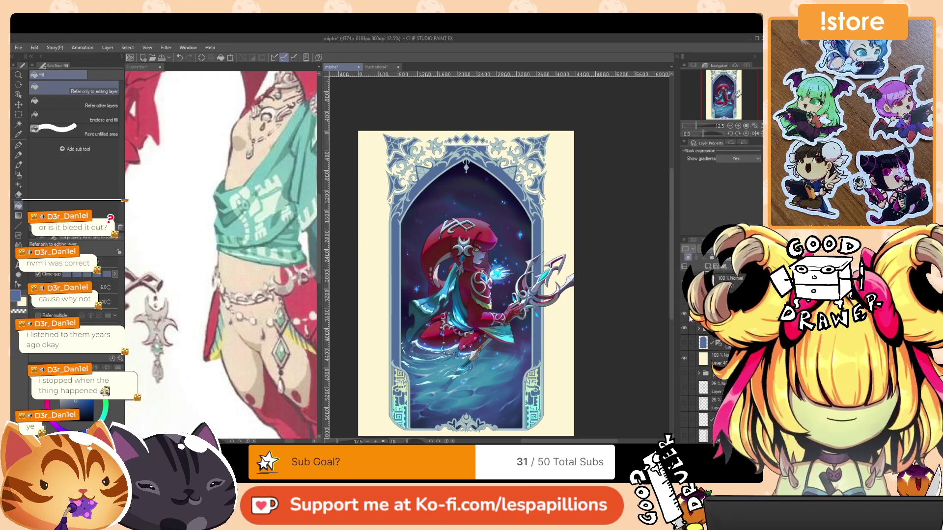
# Select the layer for painting the backing of the ornaments and enlarge the CleanAF pen to size 4.
pyautogui.click(724, 343)
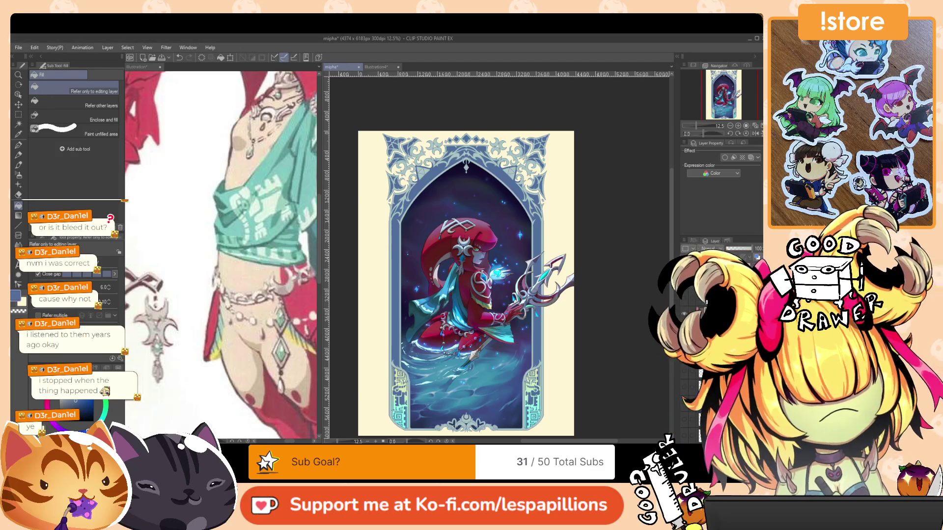
pyautogui.click(724, 358)
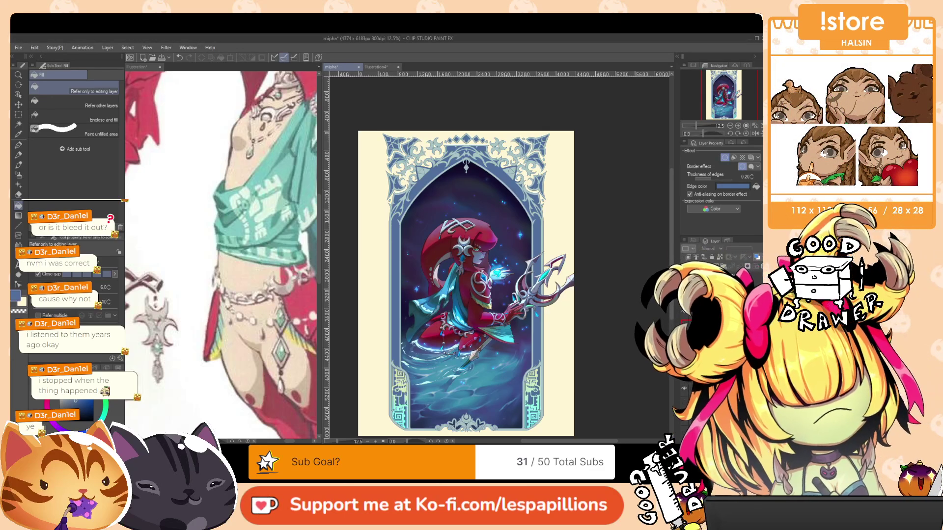
pyautogui.click(724, 373)
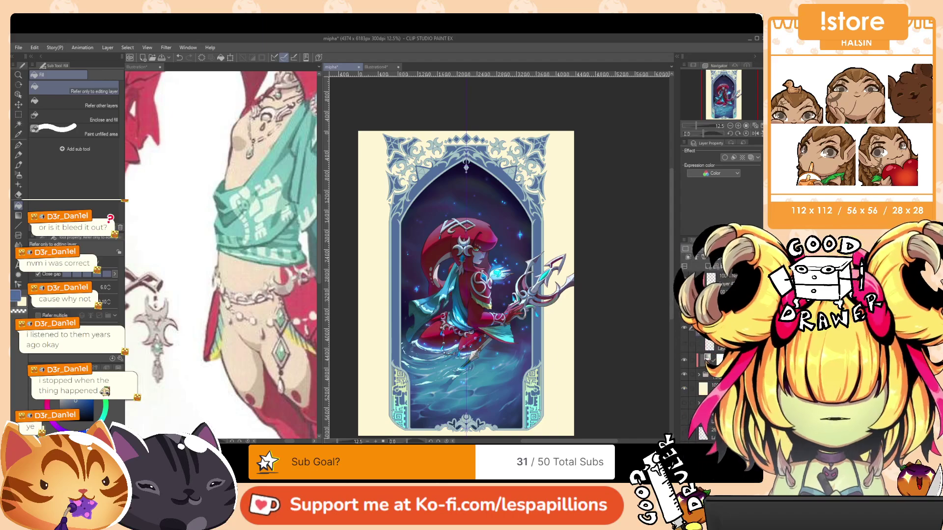
pyautogui.moveTo(460, 250); pyautogui.dragTo(487, 337)
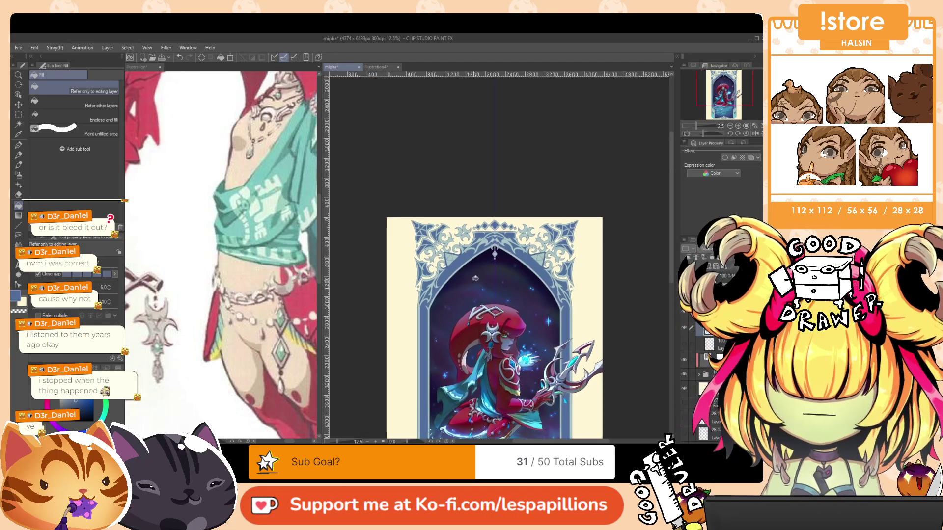
pyautogui.press('p')
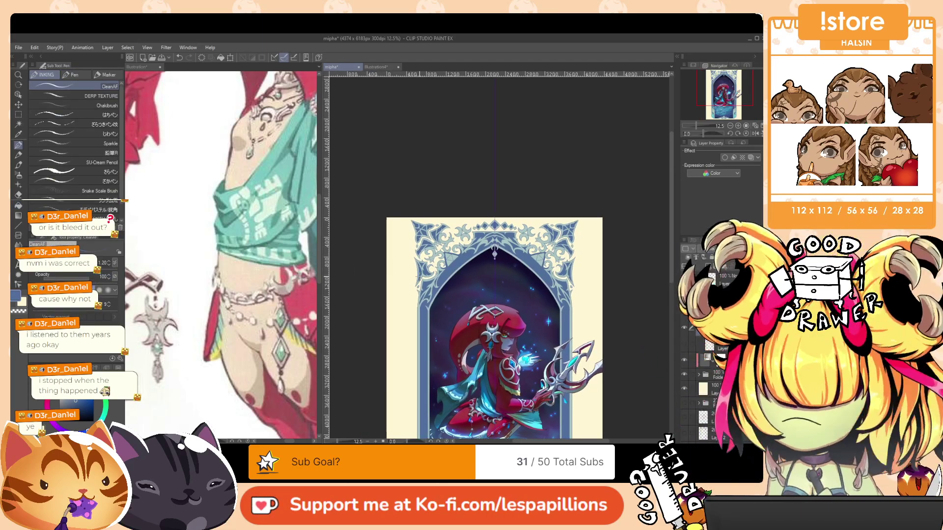
pyautogui.press(']')
pyautogui.press(']')
pyautogui.press(']')
pyautogui.press(']')
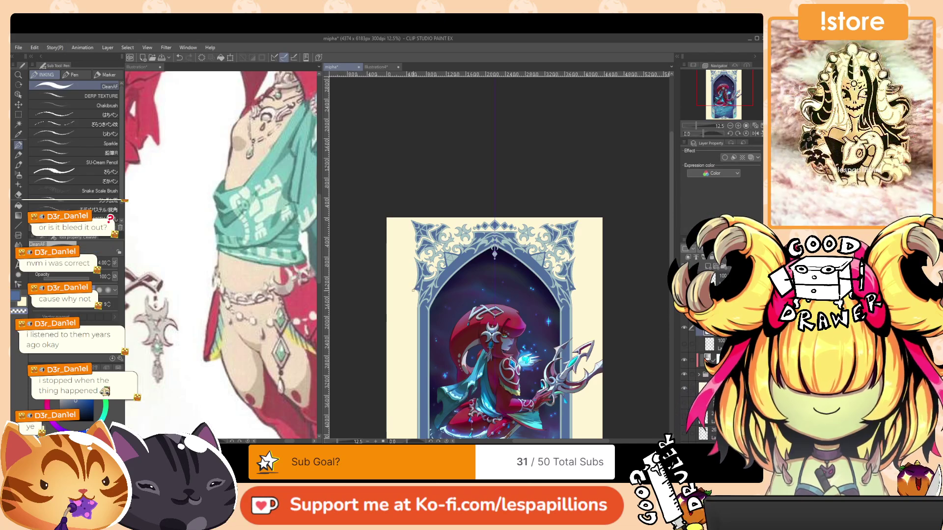
# Paint the gaps between the scrollwork in the frame's upper corners blue with mirrored pen strokes.
pyautogui.moveTo(479, 263); pyautogui.dragTo(480, 279)
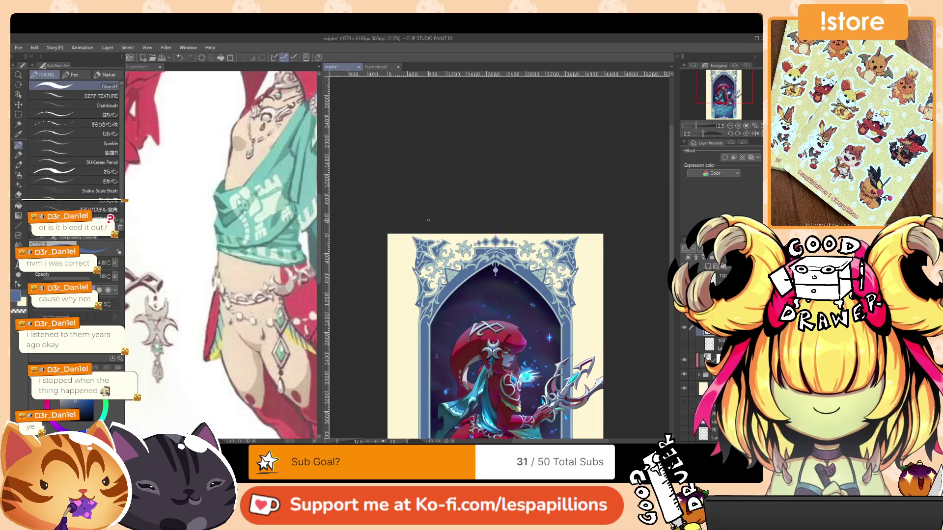
pyautogui.press('r')
pyautogui.moveTo(533, 166)
pyautogui.mouseDown()
pyautogui.moveTo(446, 174)
pyautogui.moveTo(422, 200)
pyautogui.mouseUp()
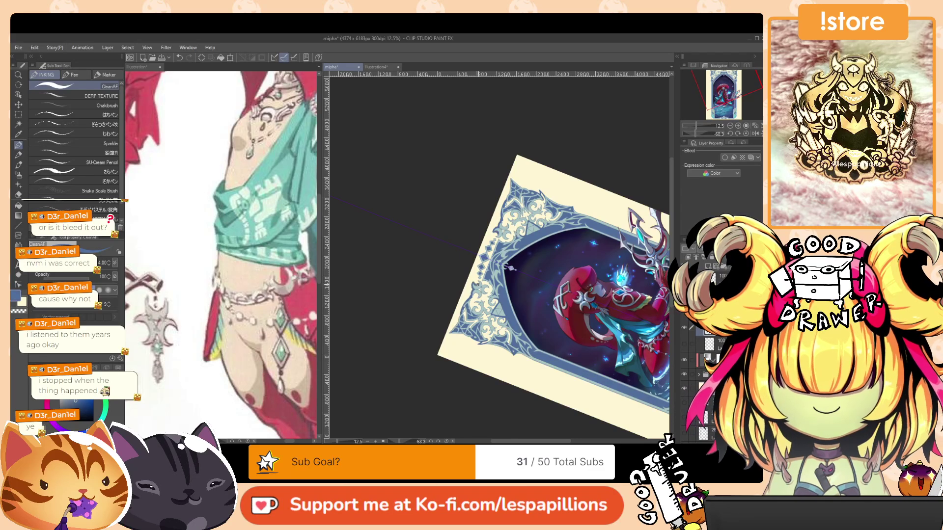
pyautogui.press('r')
pyautogui.moveTo(512, 199); pyautogui.dragTo(524, 313)
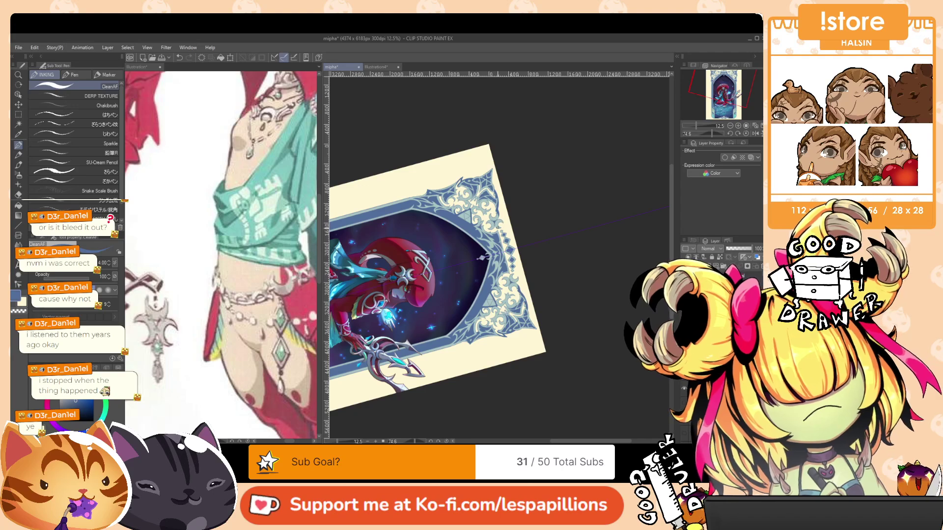
pyautogui.moveTo(499, 231); pyautogui.dragTo(504, 246)
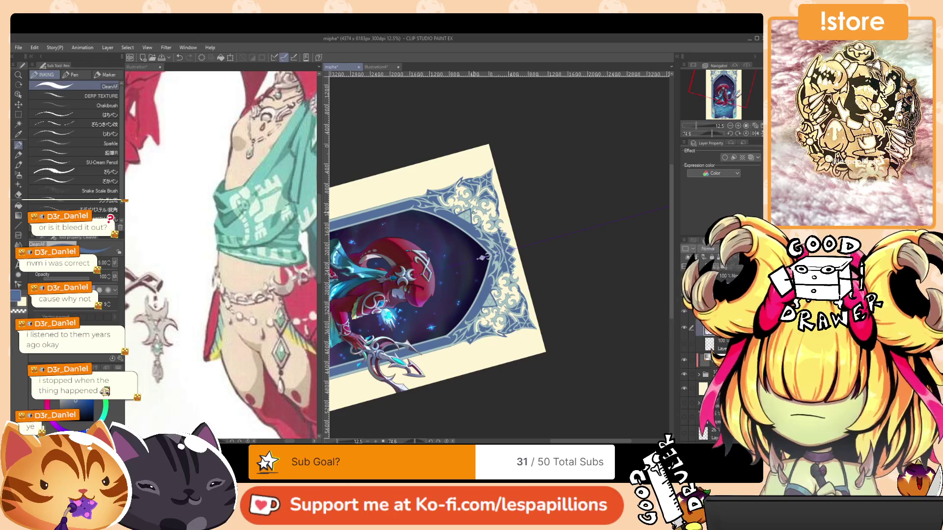
pyautogui.moveTo(476, 209)
pyautogui.mouseDown()
pyautogui.moveTo(484, 232)
pyautogui.moveTo(494, 229)
pyautogui.mouseUp()
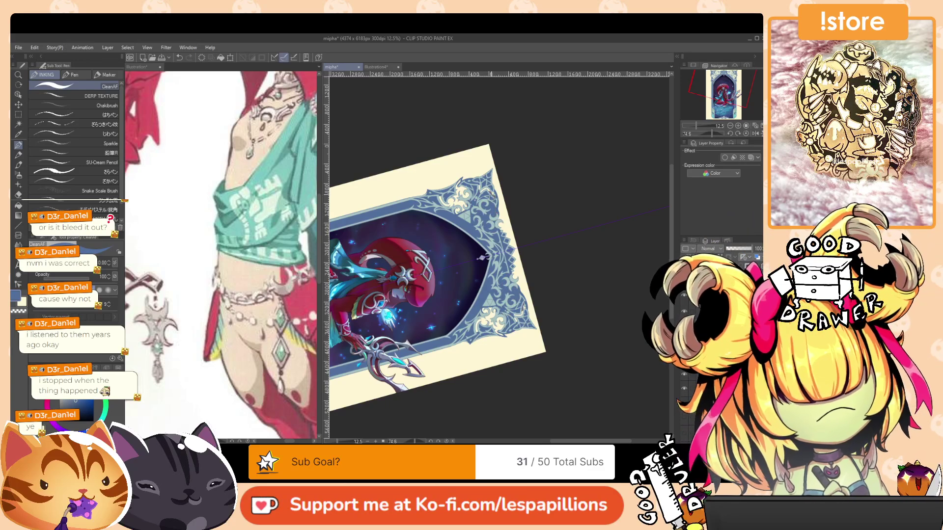
pyautogui.moveTo(493, 195)
pyautogui.mouseDown()
pyautogui.moveTo(481, 185)
pyautogui.moveTo(444, 202)
pyautogui.moveTo(456, 192)
pyautogui.mouseUp()
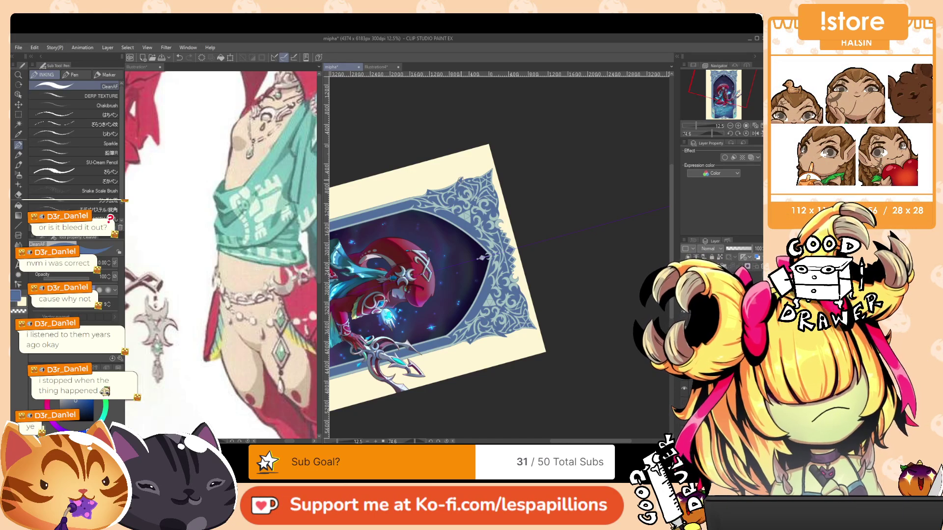
# Extend the blue backing along the outer edge of the corner ornaments, reducing the pen to size 3 for finer strokes.
pyautogui.moveTo(550, 231); pyautogui.dragTo(532, 274)
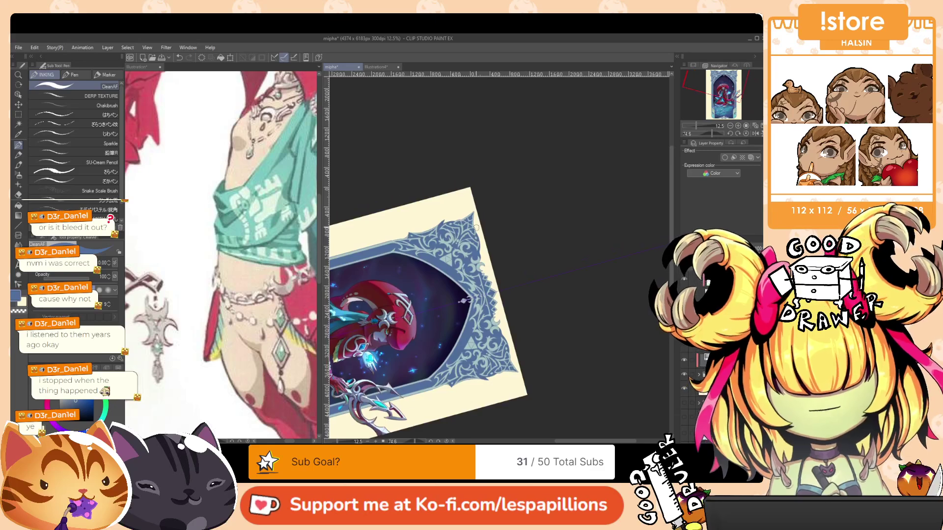
pyautogui.moveTo(491, 227); pyautogui.dragTo(488, 238)
pyautogui.moveTo(528, 192); pyautogui.dragTo(484, 187)
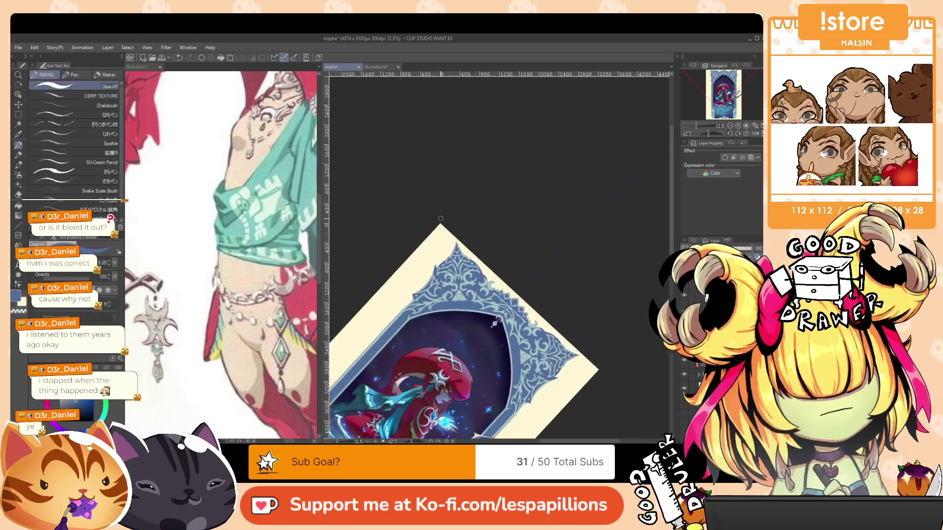
pyautogui.press('[')
pyautogui.press('[')
pyautogui.press('[')
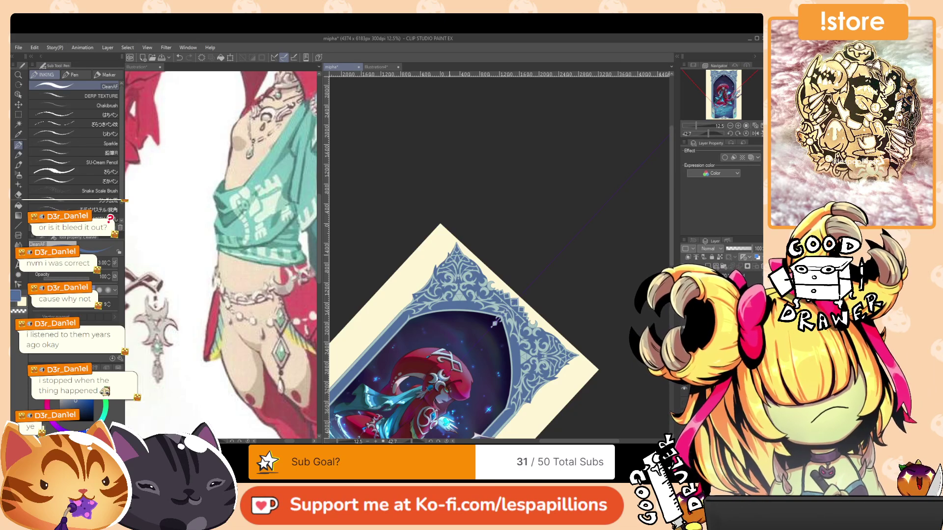
pyautogui.moveTo(515, 257); pyautogui.dragTo(464, 239)
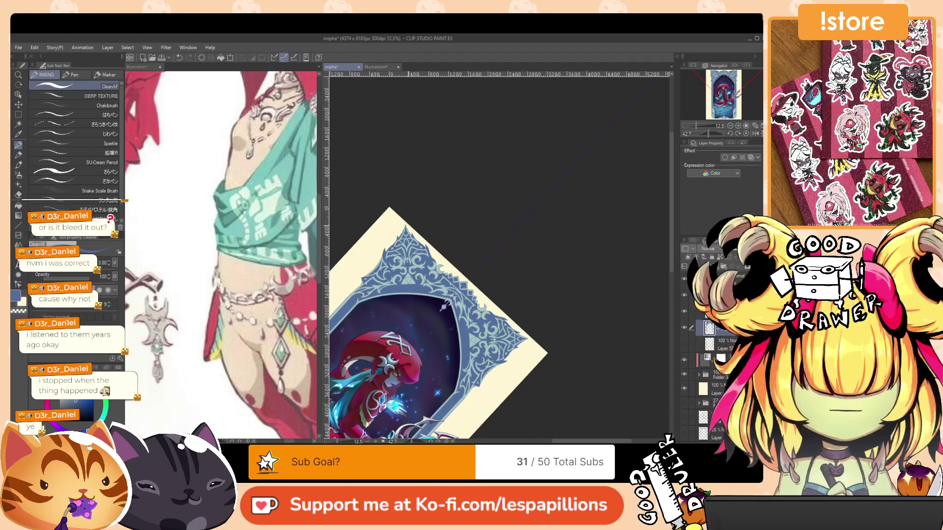
# Finish the blue backing along the frame's upper edge and corner tips, then return the canvas to nearly upright.
pyautogui.press('r')
pyautogui.moveTo(494, 246)
pyautogui.mouseDown()
pyautogui.moveTo(501, 206)
pyautogui.moveTo(436, 167)
pyautogui.moveTo(410, 195)
pyautogui.moveTo(394, 144)
pyautogui.mouseUp()
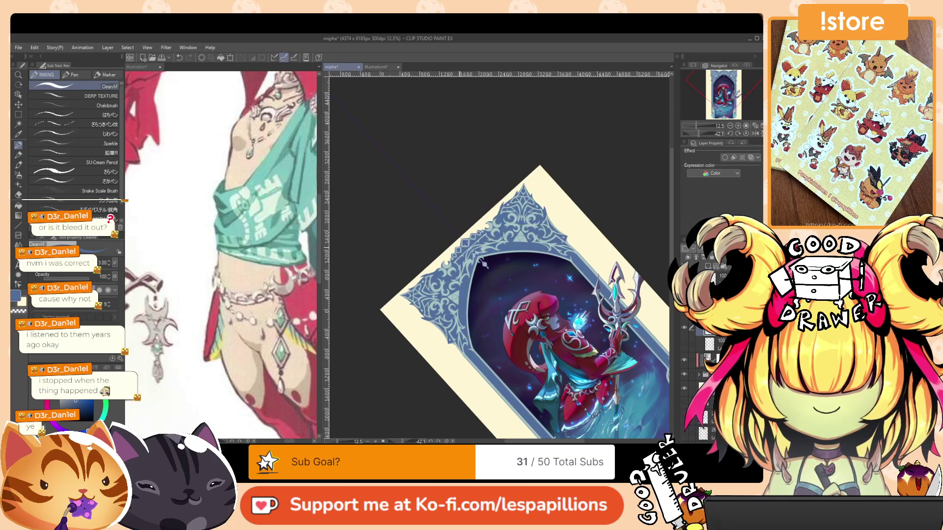
pyautogui.moveTo(579, 239); pyautogui.dragTo(594, 283)
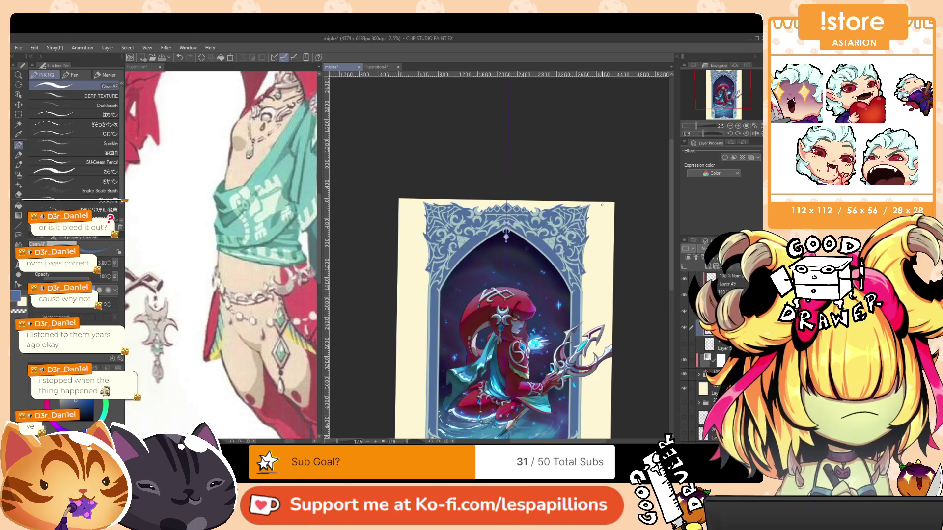
pyautogui.moveTo(589, 246); pyautogui.dragTo(588, 238)
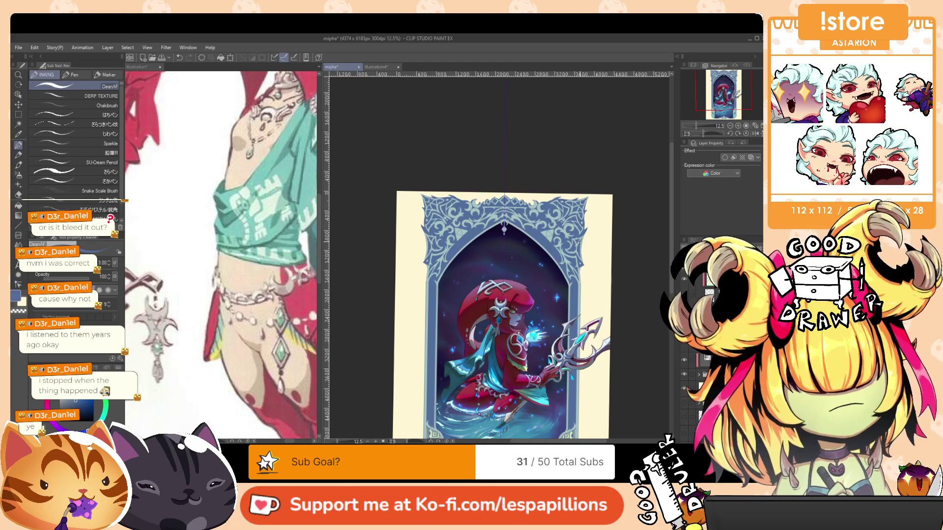
pyautogui.scroll(-5, 592, 201)
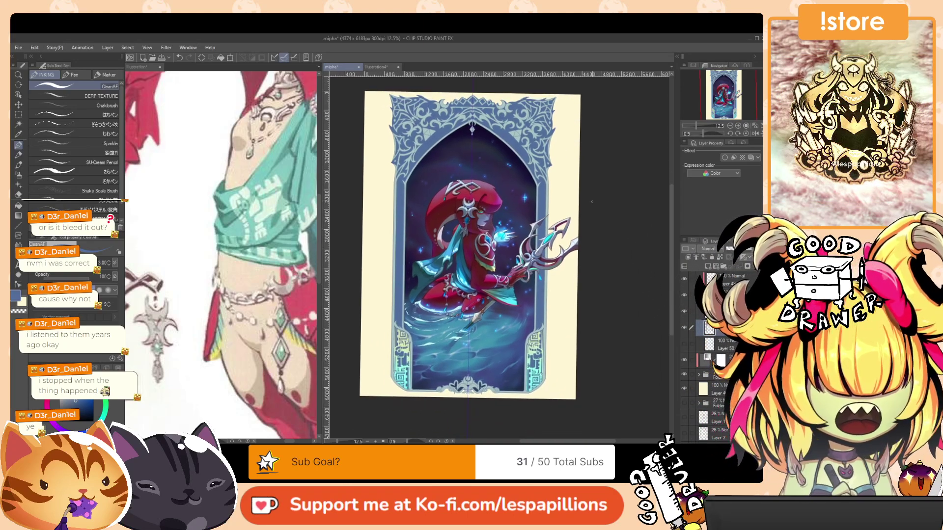
pyautogui.moveTo(610, 191); pyautogui.dragTo(591, 211)
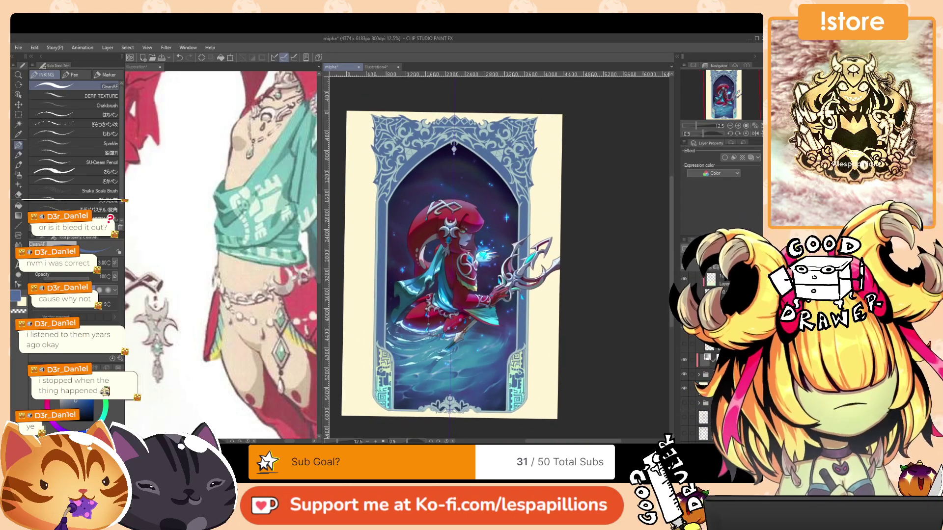
# Reduce the pen to size 1.70 and touch up the blue backing around the frame's upper corner scrollwork with colours sampled from the frame.
pyautogui.moveTo(428, 287); pyautogui.dragTo(474, 305)
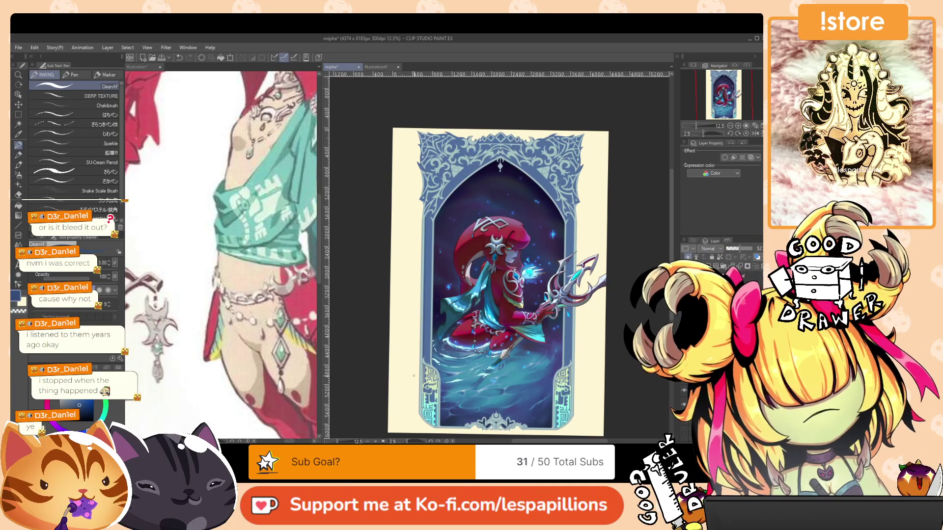
pyautogui.scroll(2, 436, 233)
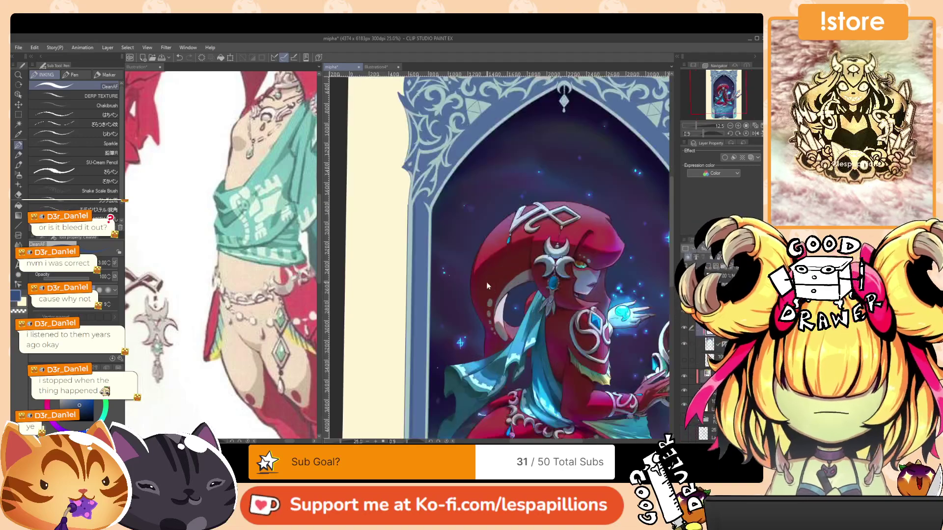
pyautogui.scroll(1, 417, 245)
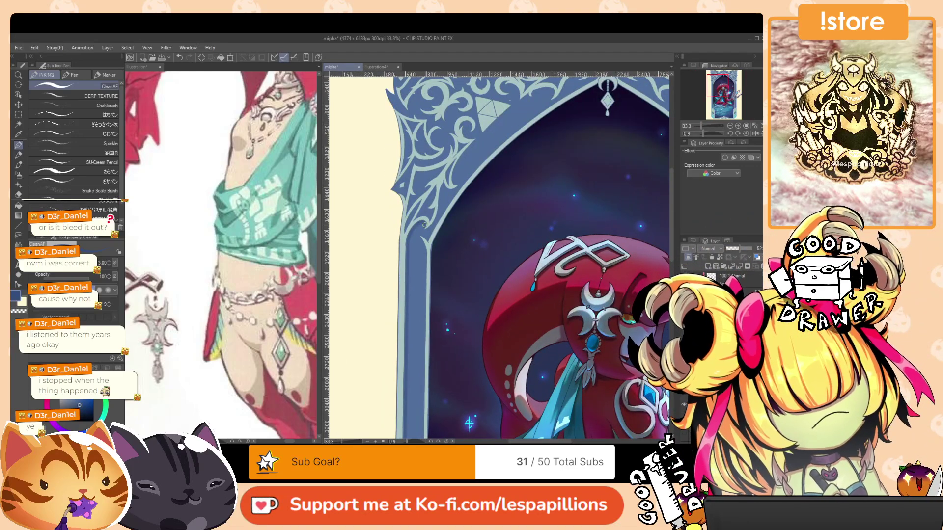
pyautogui.scroll(3, 437, 246)
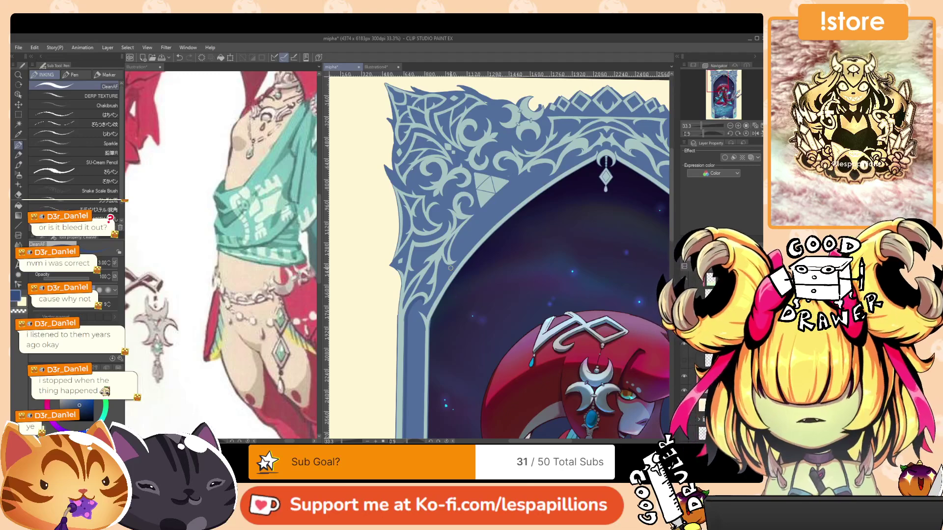
pyautogui.press('[')
pyautogui.press('[')
pyautogui.press('[')
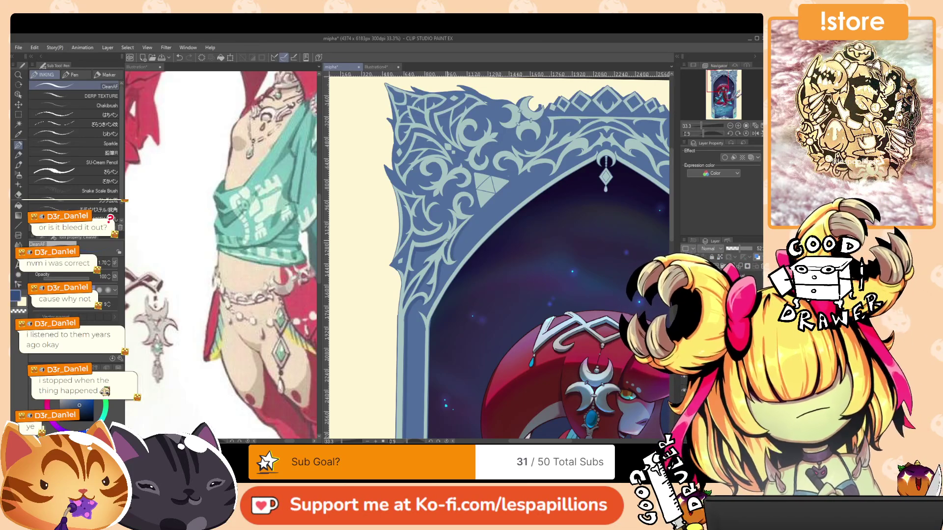
pyautogui.moveTo(446, 241); pyautogui.dragTo(425, 289)
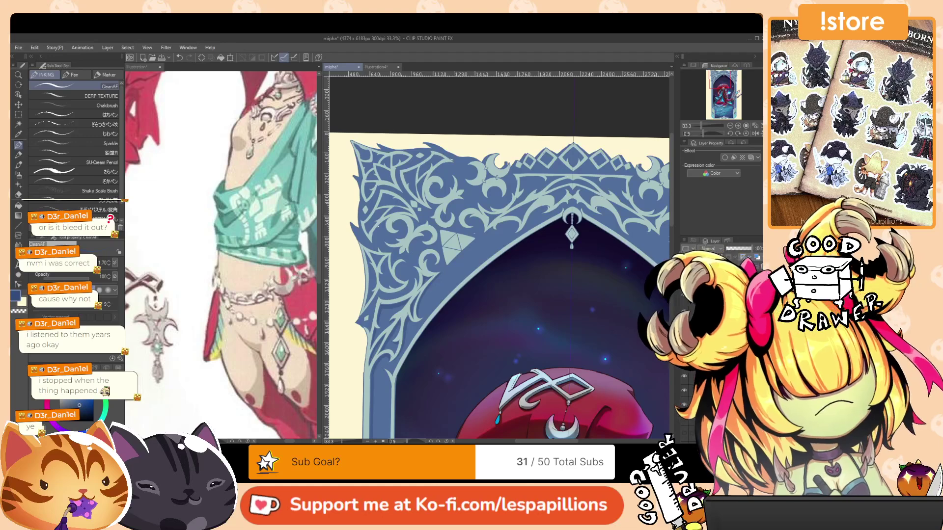
pyautogui.keyDown('alt'); pyautogui.click(460, 256); pyautogui.keyUp('alt')
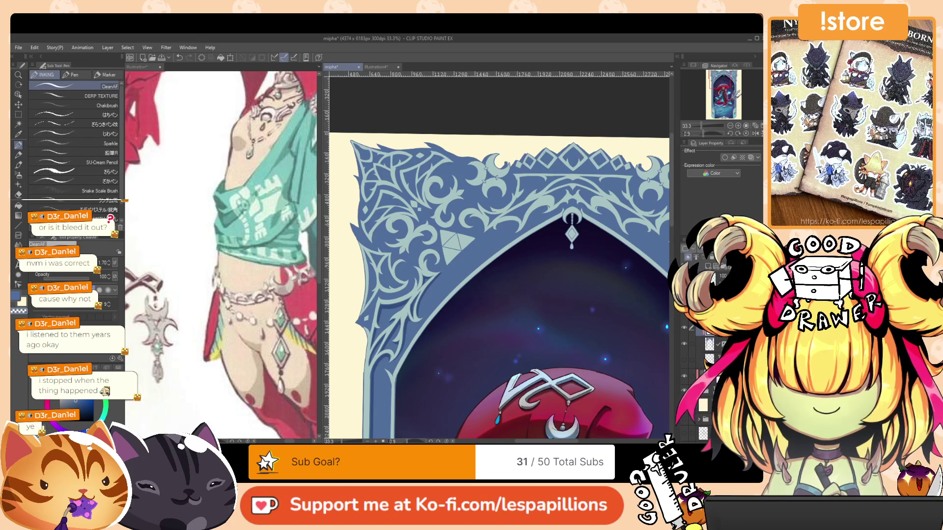
pyautogui.keyDown('alt'); pyautogui.click(409, 324); pyautogui.keyUp('alt')
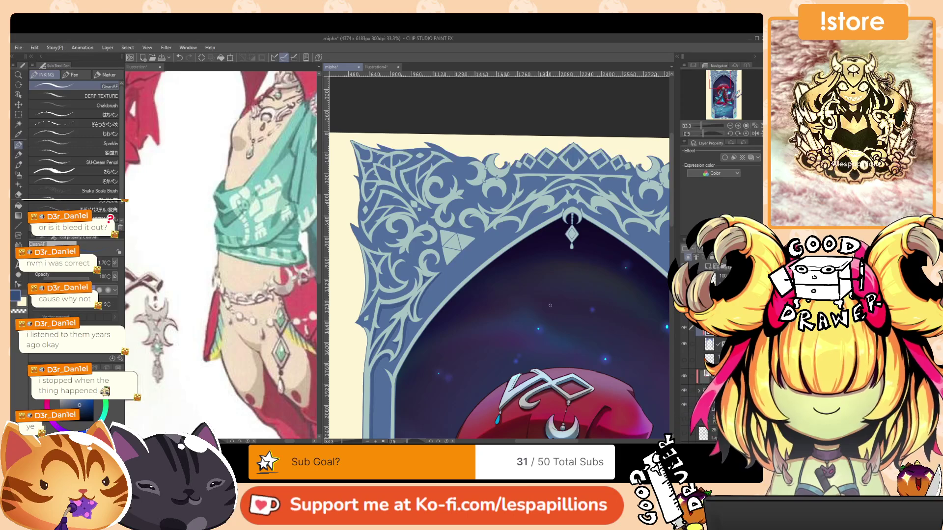
# Hide the blue backing, add a new layer above it and move the symmetry ruler onto the new layer.
pyautogui.scroll(-1, 550, 306)
pyautogui.scroll(-2, 576, 205)
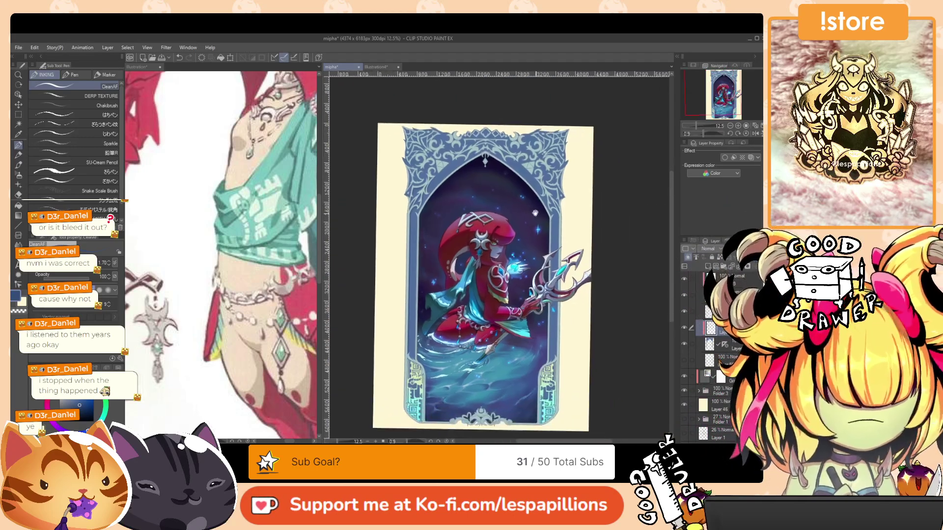
pyautogui.moveTo(536, 213); pyautogui.dragTo(528, 207)
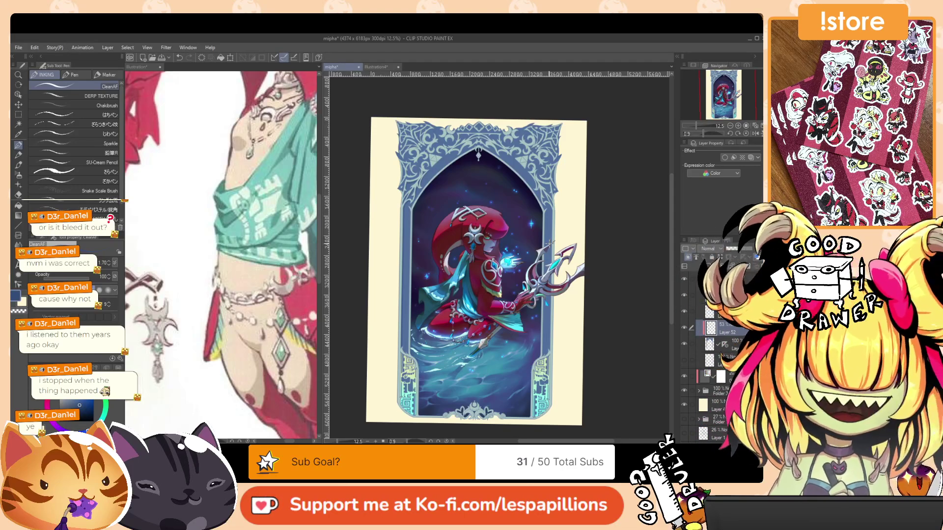
pyautogui.moveTo(561, 291); pyautogui.dragTo(579, 247)
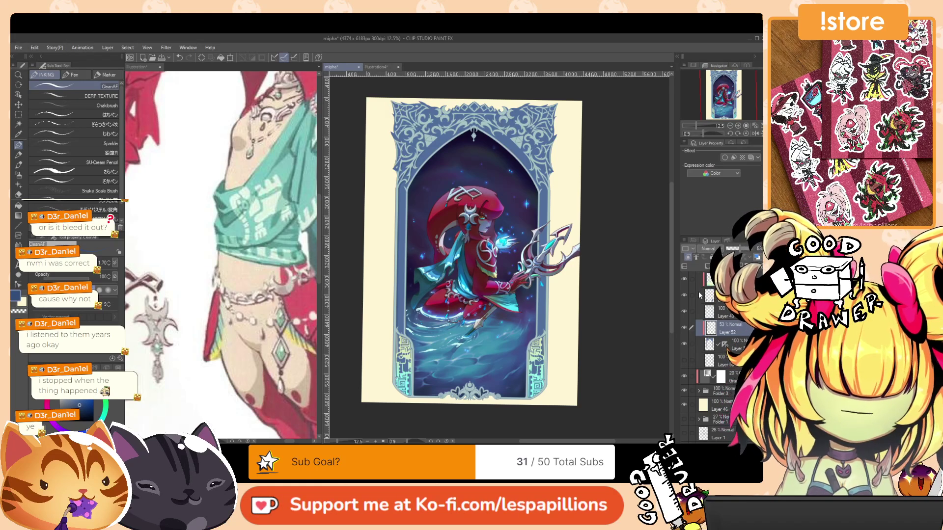
pyautogui.click(683, 343)
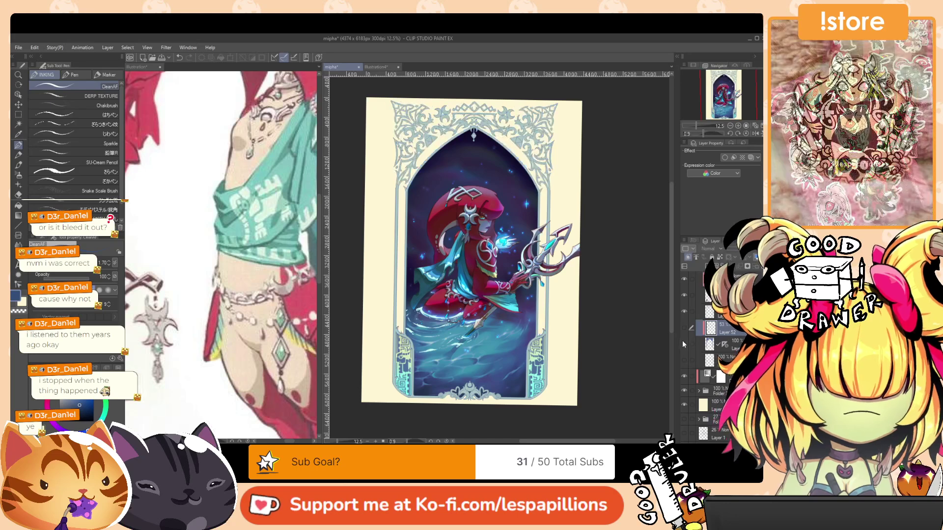
pyautogui.click(708, 266)
pyautogui.moveTo(724, 360); pyautogui.dragTo(729, 340)
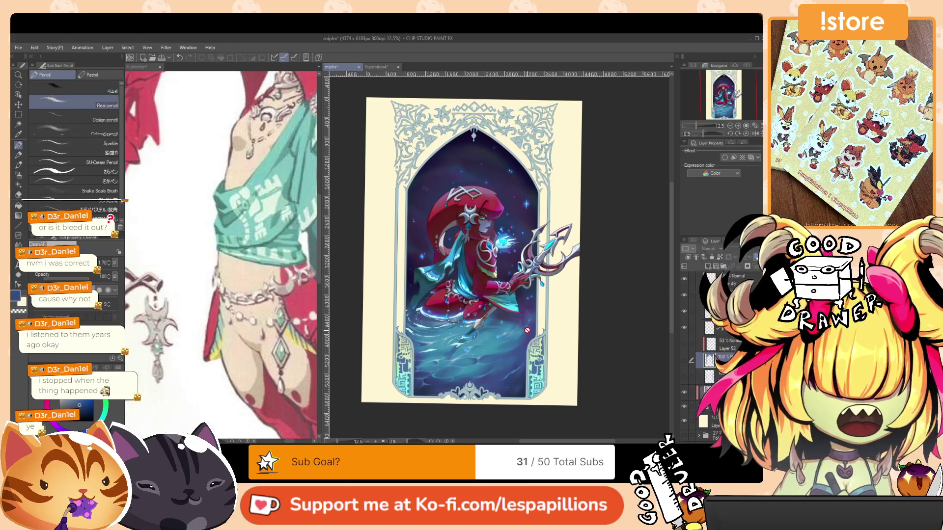
# Select the new layer, reduce the pen to size 1.50 and start a mirrored dark outline beside the frame's upper corner tips.
pyautogui.moveTo(508, 318); pyautogui.dragTo(546, 377)
pyautogui.scroll(2, 482, 293)
pyautogui.moveTo(438, 176); pyautogui.dragTo(436, 334)
pyautogui.click(719, 328)
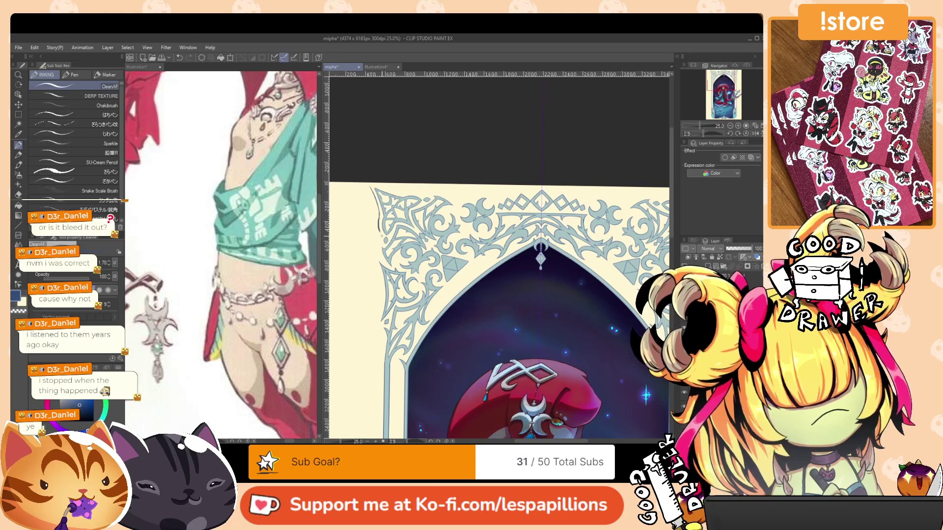
pyautogui.press('[')
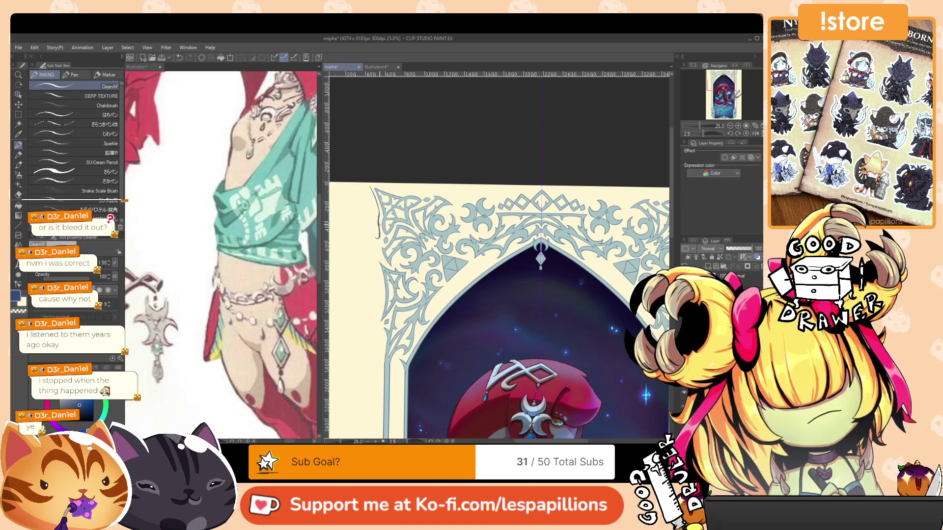
pyautogui.moveTo(392, 213); pyautogui.dragTo(419, 210)
pyautogui.scroll(1, 419, 210)
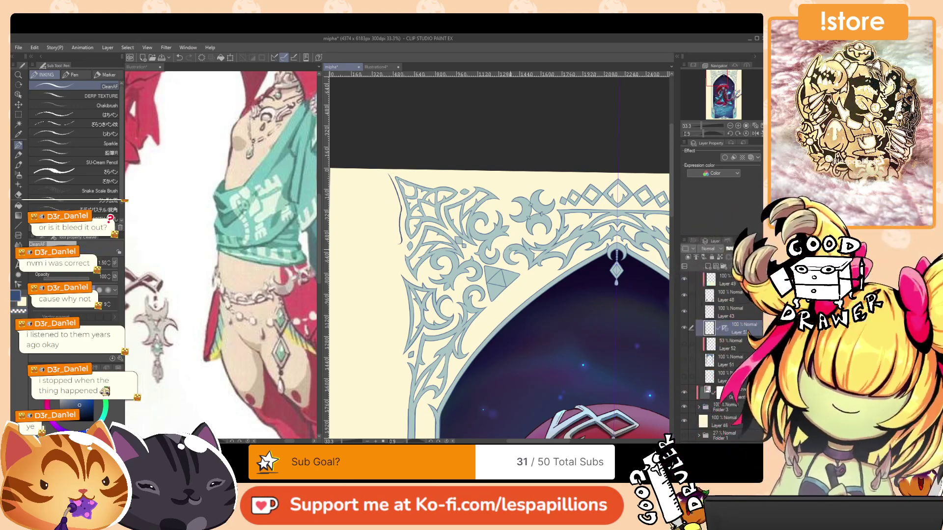
# Extend the outline down the outer side of the corner ornaments in a flowing curve with the pen at size 0.80.
pyautogui.moveTo(516, 282); pyautogui.dragTo(513, 255)
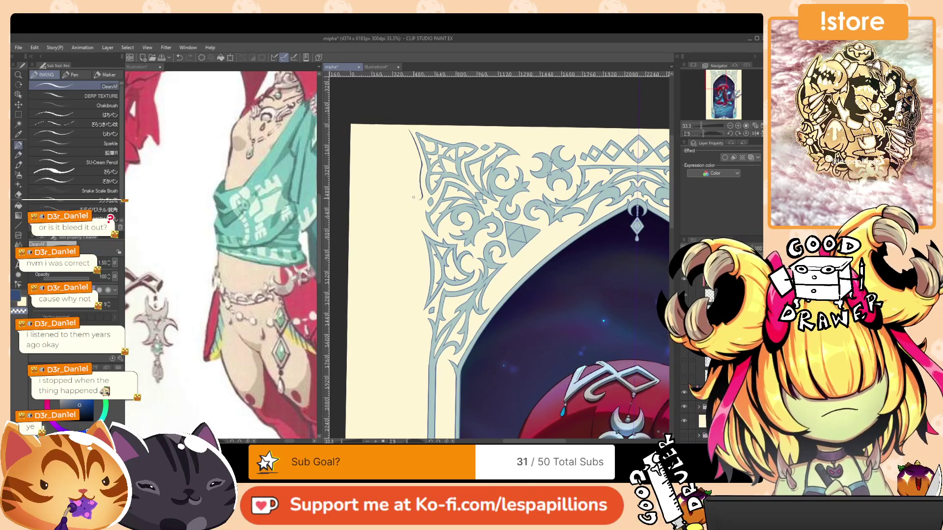
pyautogui.moveTo(417, 217); pyautogui.dragTo(412, 188)
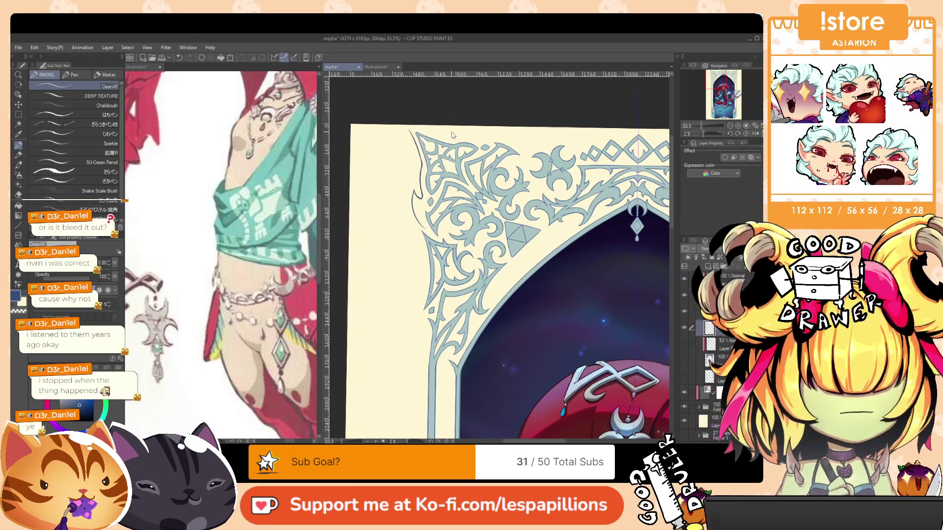
pyautogui.moveTo(459, 146); pyautogui.dragTo(451, 167)
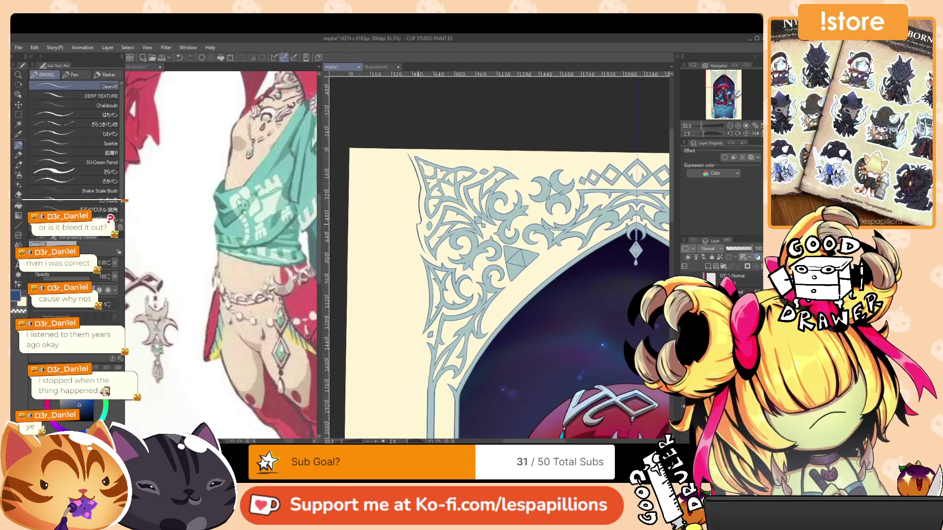
pyautogui.moveTo(535, 278); pyautogui.dragTo(469, 295)
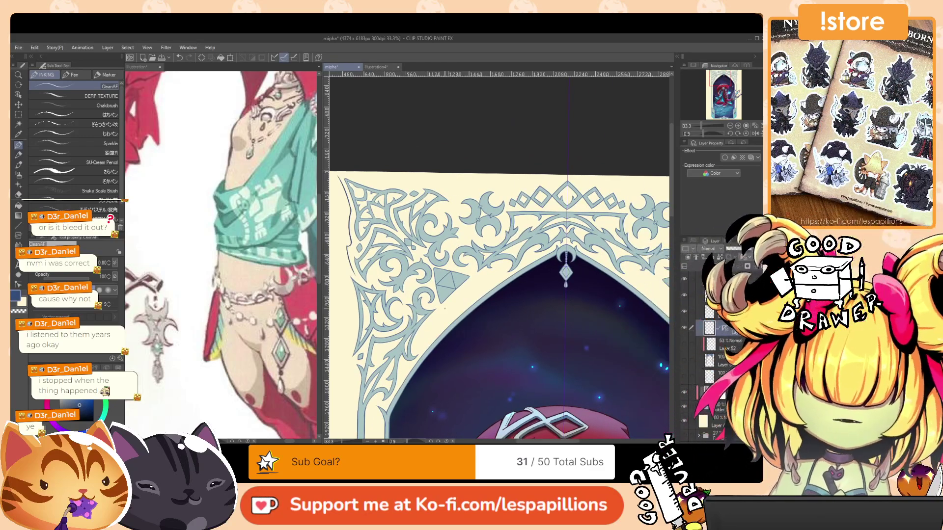
pyautogui.scroll(-3, 445, 309)
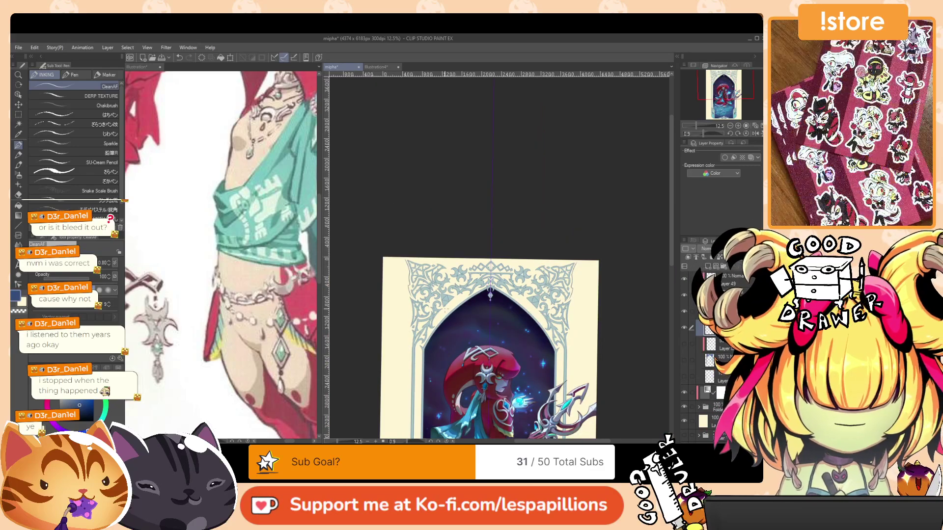
# Rotate the canvas and outline the corner tip and its upper edge with thin mirrored strokes, undoing a misplaced one.
pyautogui.scroll(2, 445, 309)
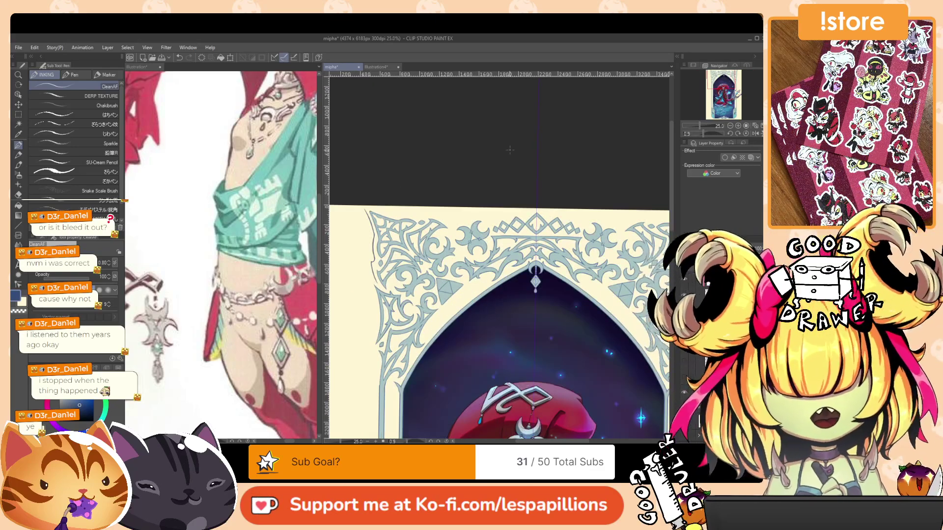
pyautogui.press('r')
pyautogui.moveTo(445, 311)
pyautogui.mouseDown()
pyautogui.moveTo(454, 114)
pyautogui.moveTo(388, 157)
pyautogui.mouseUp()
pyautogui.press('p')
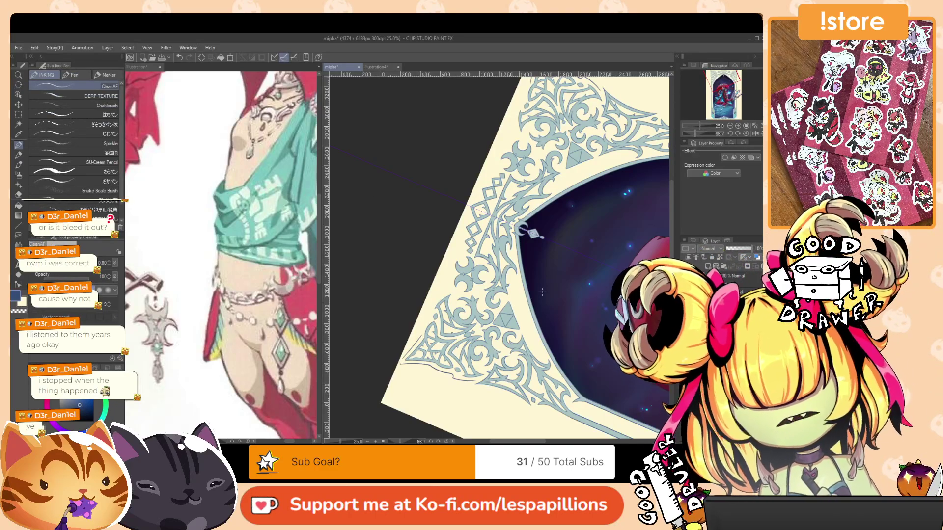
pyautogui.scroll(1, 541, 310)
pyautogui.moveTo(541, 314)
pyautogui.mouseDown()
pyautogui.moveTo(535, 197)
pyautogui.moveTo(569, 263)
pyautogui.moveTo(569, 252)
pyautogui.mouseUp()
pyautogui.moveTo(520, 373); pyautogui.dragTo(489, 217)
pyautogui.moveTo(481, 245); pyautogui.dragTo(493, 285)
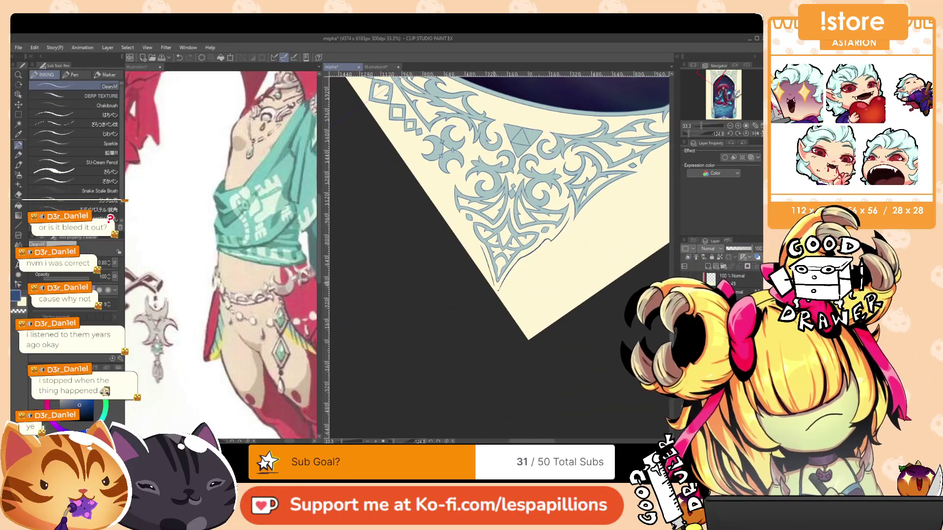
pyautogui.moveTo(494, 281); pyautogui.dragTo(490, 285)
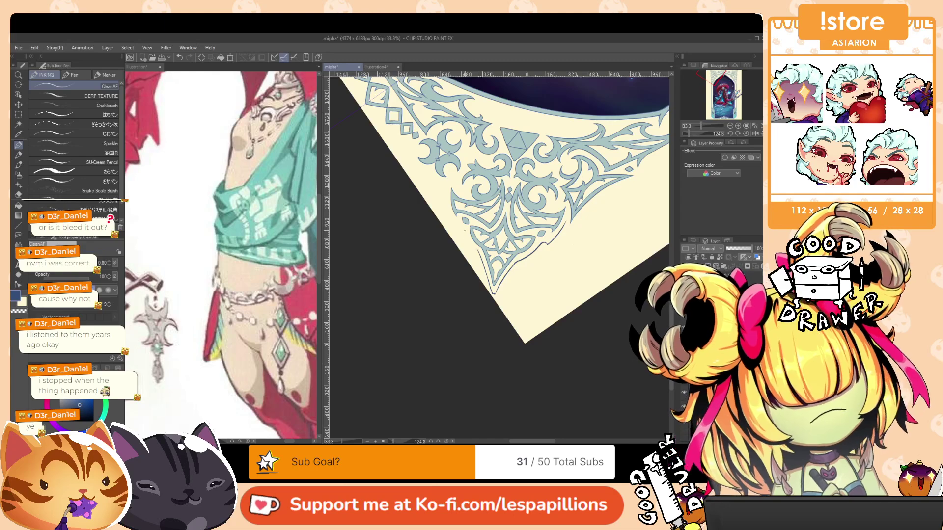
pyautogui.moveTo(465, 226); pyautogui.dragTo(475, 250)
pyautogui.hotkey('ctrl', 'z')
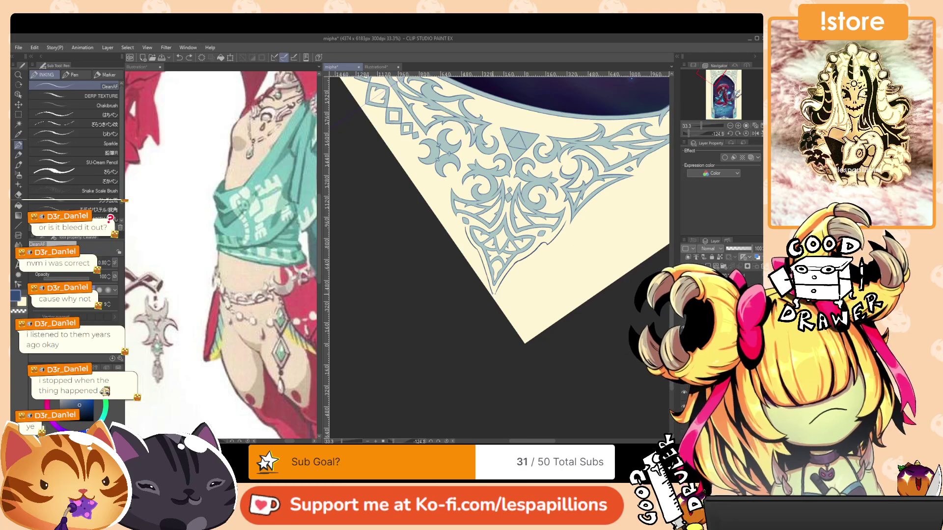
pyautogui.moveTo(513, 226); pyautogui.dragTo(511, 259)
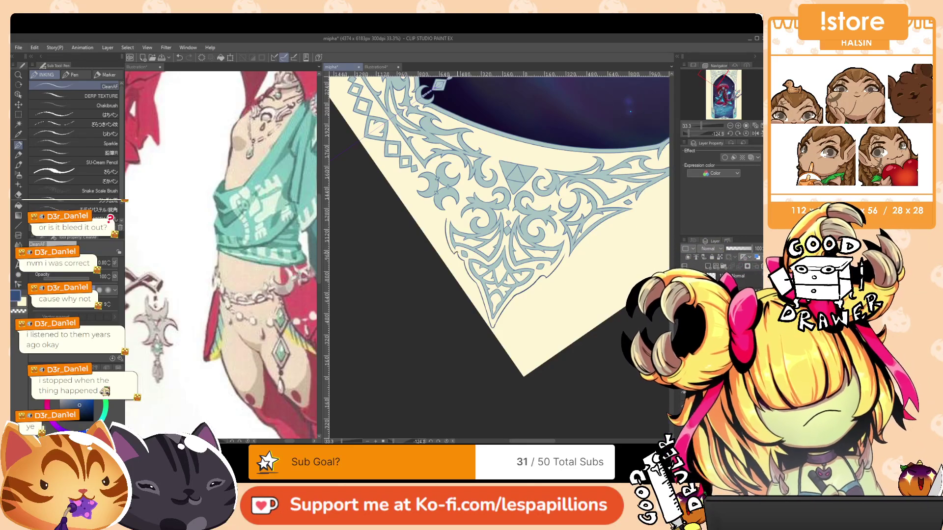
# Try another mirrored outline stroke along the frame's upper ornaments beside the corner, and undo it.
pyautogui.moveTo(479, 142); pyautogui.dragTo(521, 313)
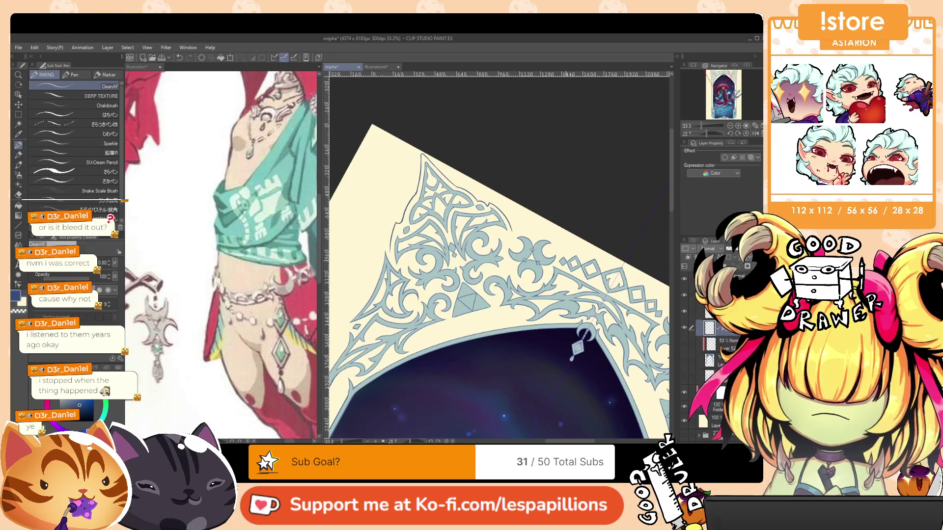
pyautogui.moveTo(612, 231); pyautogui.dragTo(517, 239)
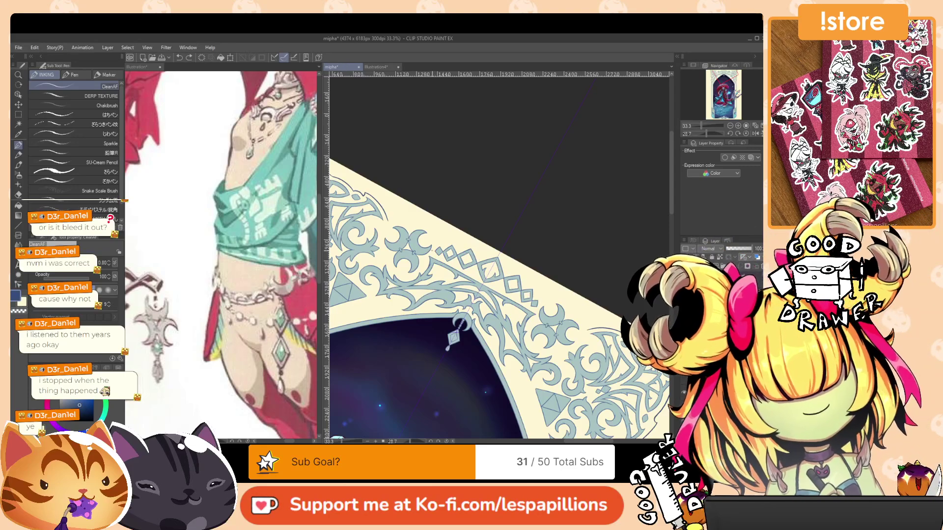
pyautogui.moveTo(584, 168); pyautogui.dragTo(449, 143)
pyautogui.hotkey('ctrl', 'z')
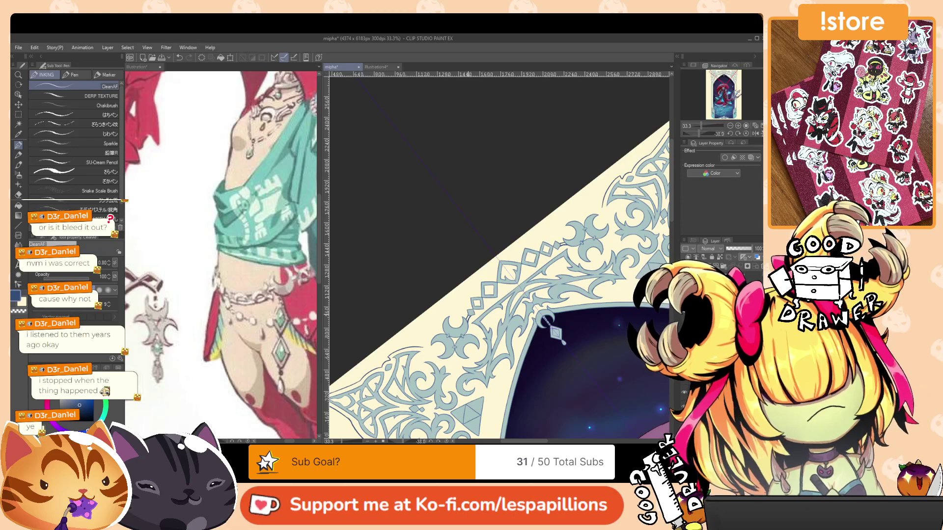
# Examine the outlined corners and the frame's top ornaments at several zoom levels and canvas rotations.
pyautogui.moveTo(497, 264); pyautogui.dragTo(513, 182)
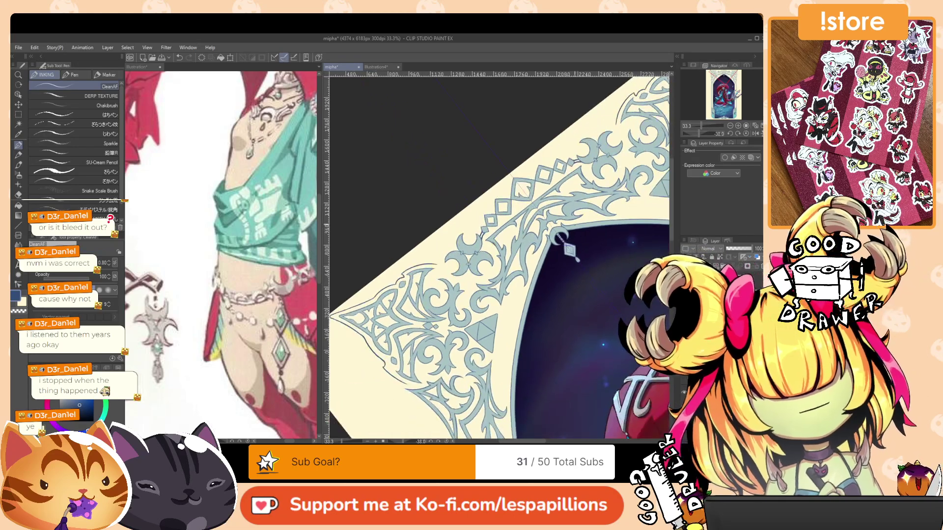
pyautogui.hotkey('shift', 'space')
pyautogui.moveTo(588, 245); pyautogui.dragTo(585, 308)
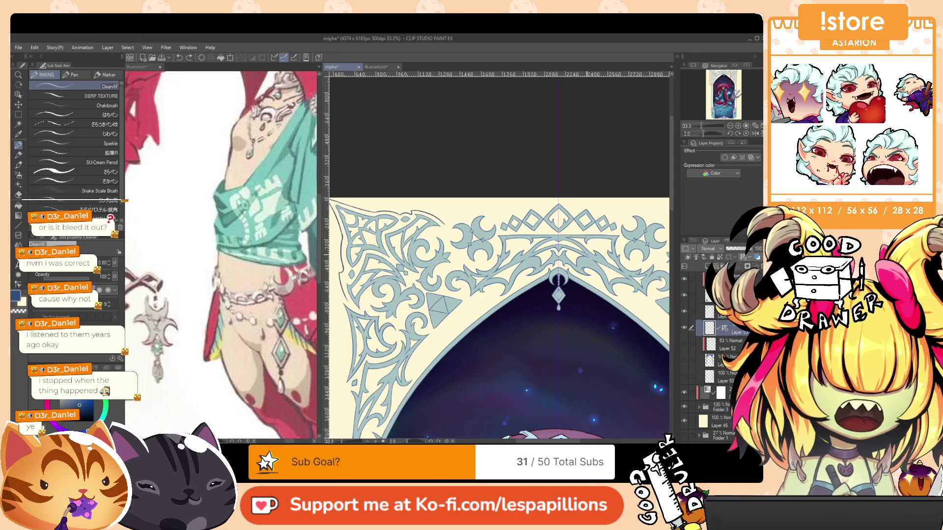
pyautogui.scroll(-4, 588, 257)
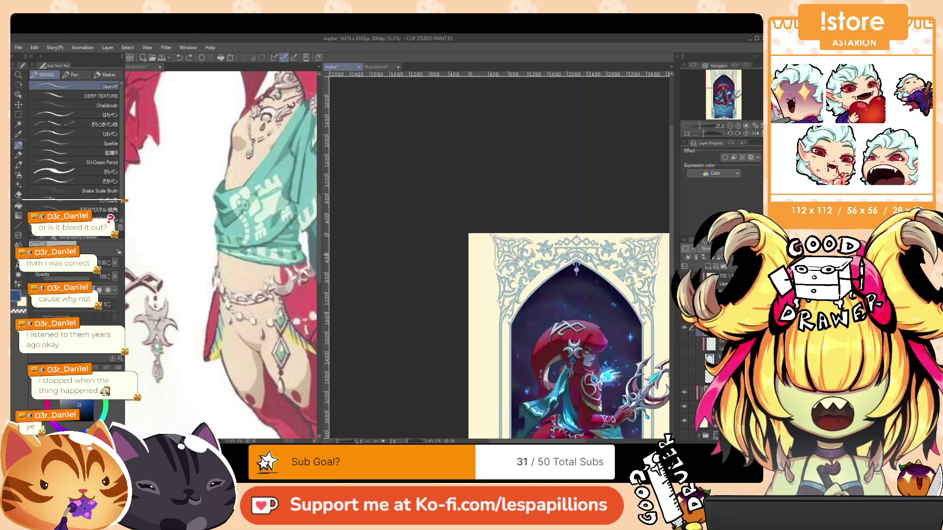
pyautogui.moveTo(603, 233); pyautogui.dragTo(540, 188)
pyautogui.moveTo(514, 271); pyautogui.dragTo(532, 291)
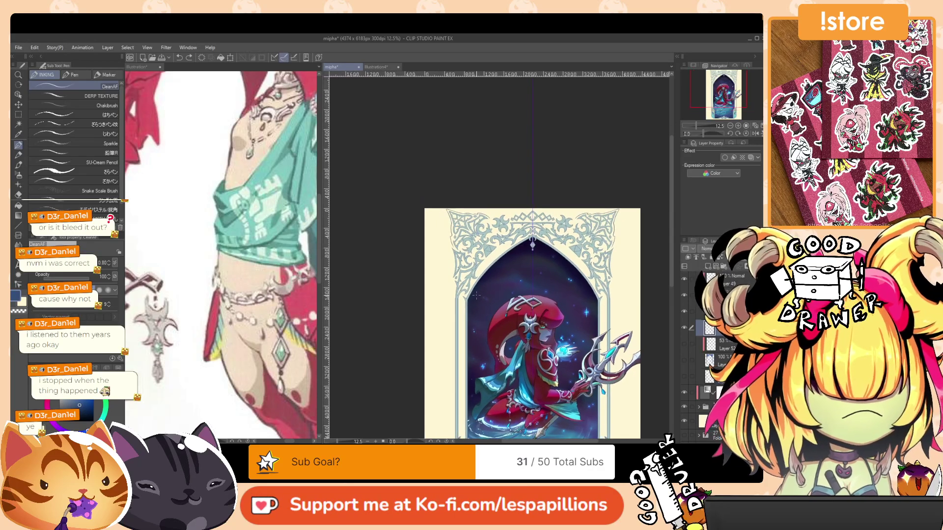
pyautogui.scroll(2, 474, 299)
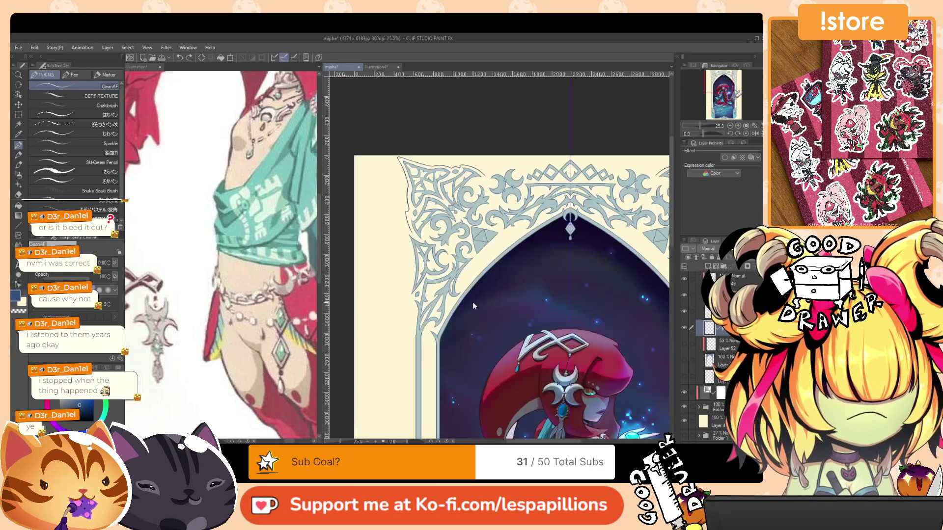
pyautogui.moveTo(478, 324); pyautogui.dragTo(477, 326)
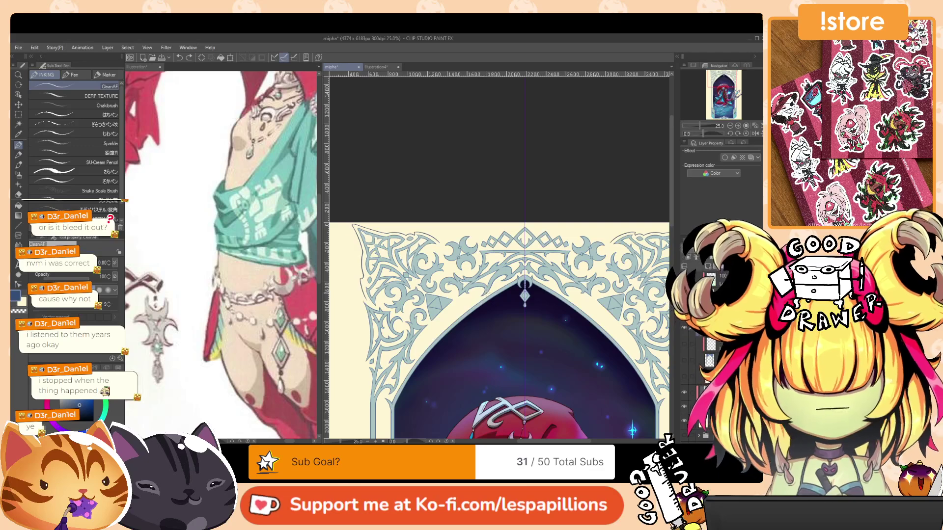
pyautogui.press('r')
pyautogui.moveTo(572, 216); pyautogui.dragTo(534, 168)
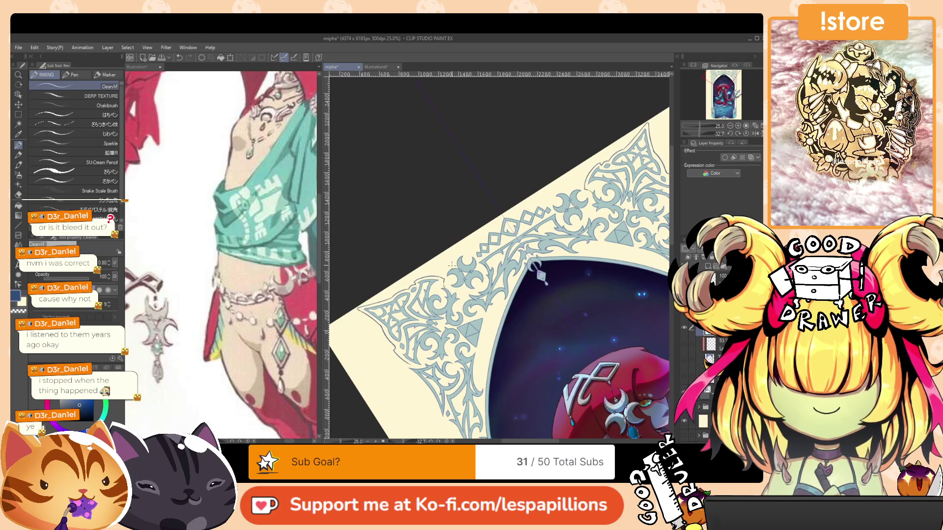
pyautogui.press('r')
pyautogui.moveTo(452, 266); pyautogui.dragTo(444, 225)
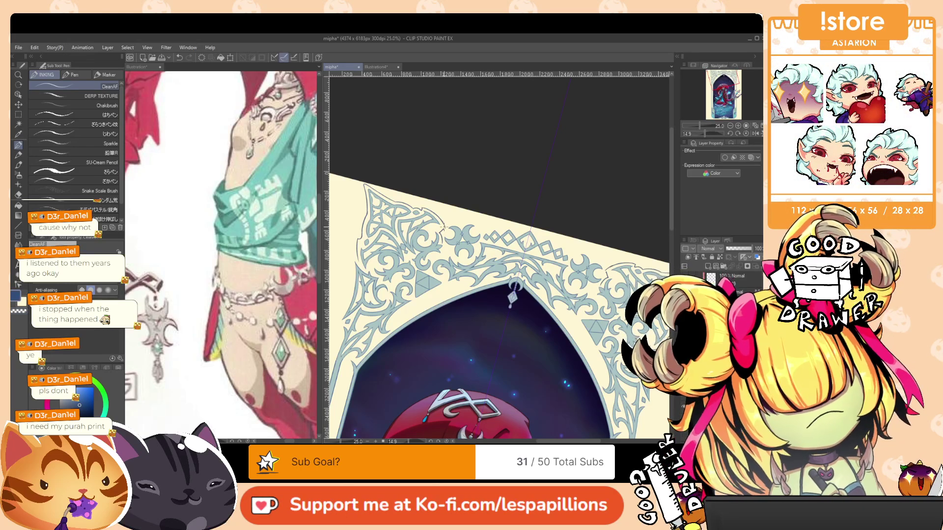
pyautogui.scroll(-3, 419, 171)
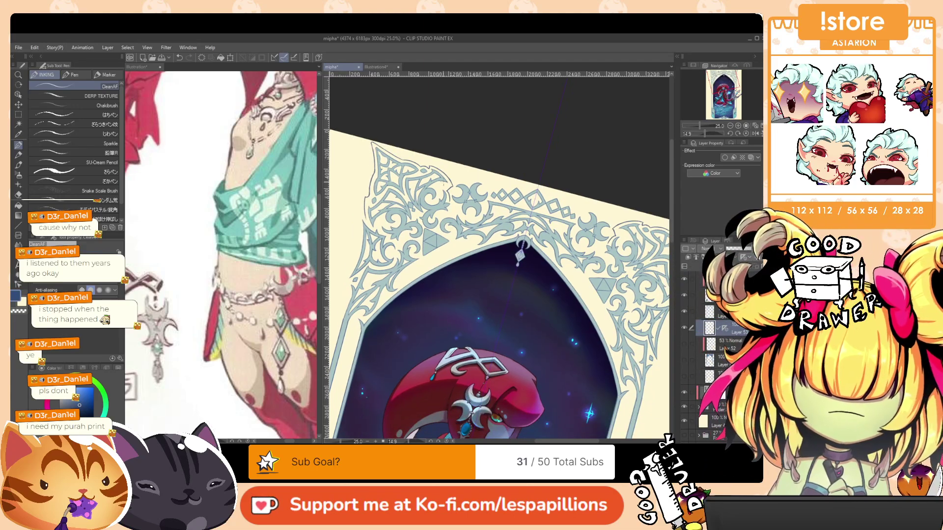
pyautogui.press('e')
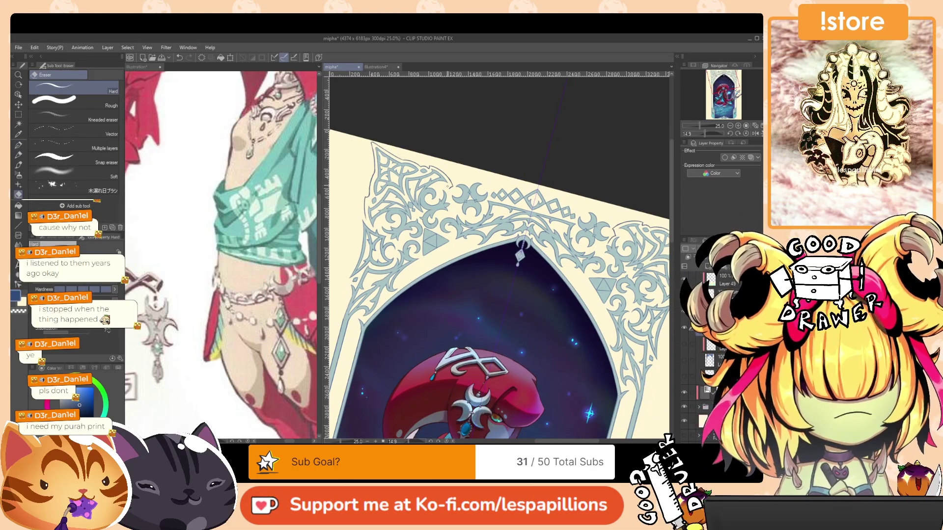
pyautogui.press('p')
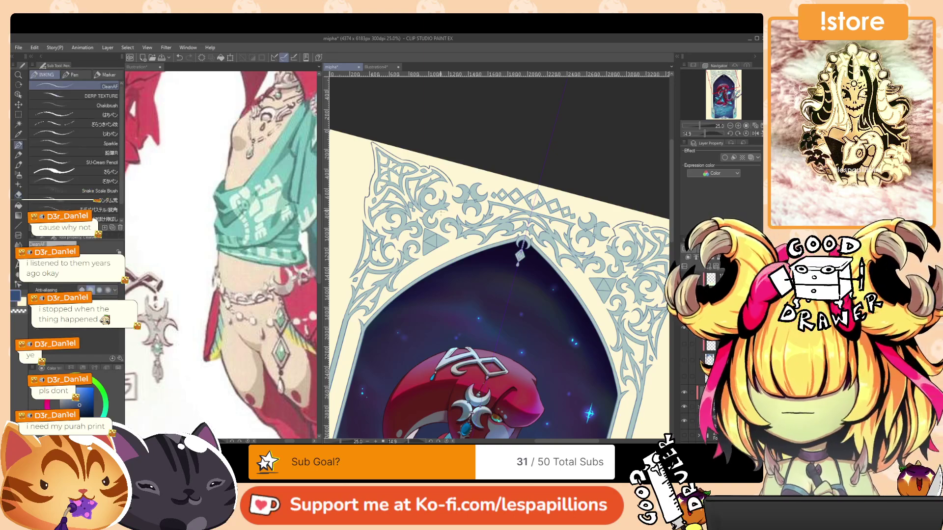
pyautogui.press('r')
pyautogui.moveTo(554, 144); pyautogui.dragTo(374, 196)
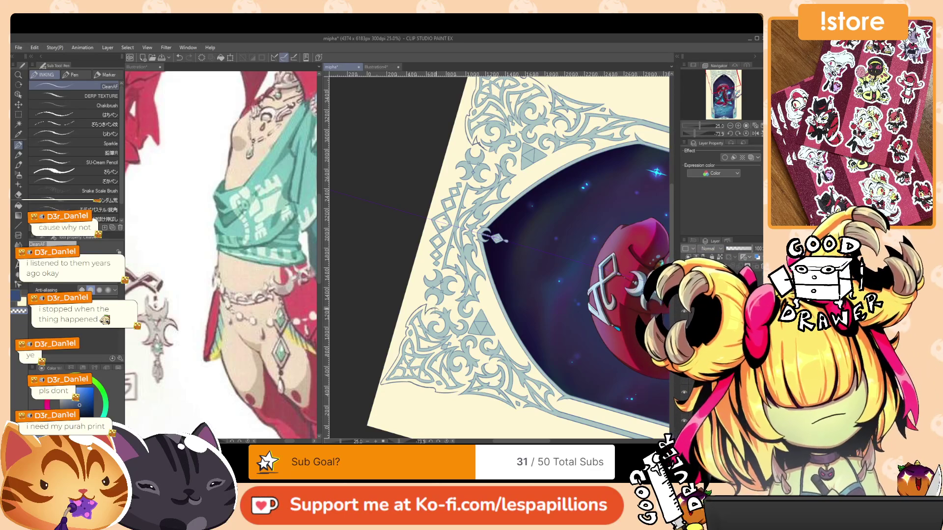
pyautogui.press('r')
pyautogui.moveTo(497, 238); pyautogui.dragTo(518, 294)
pyautogui.press('p')
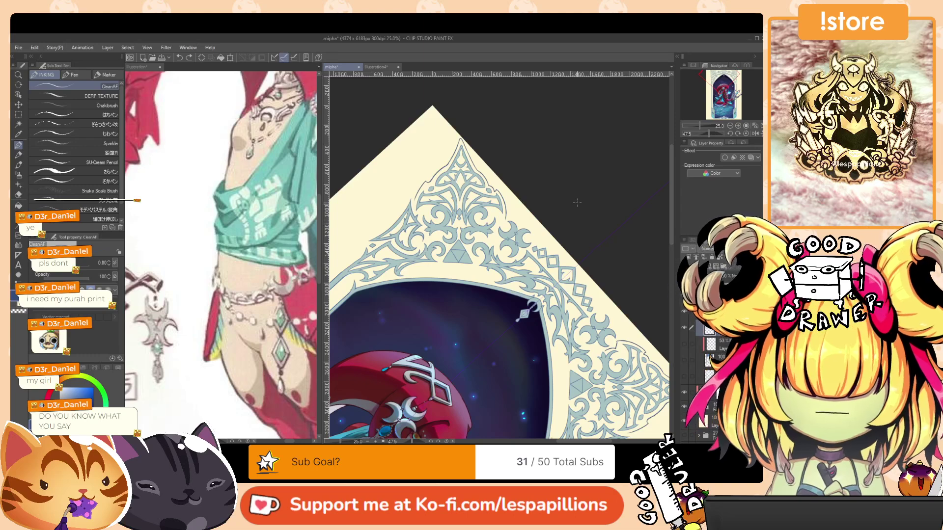
# Take the corner outline out of view and place a vertical symmetry ruler along the frame's centre line.
pyautogui.moveTo(597, 221); pyautogui.dragTo(561, 212)
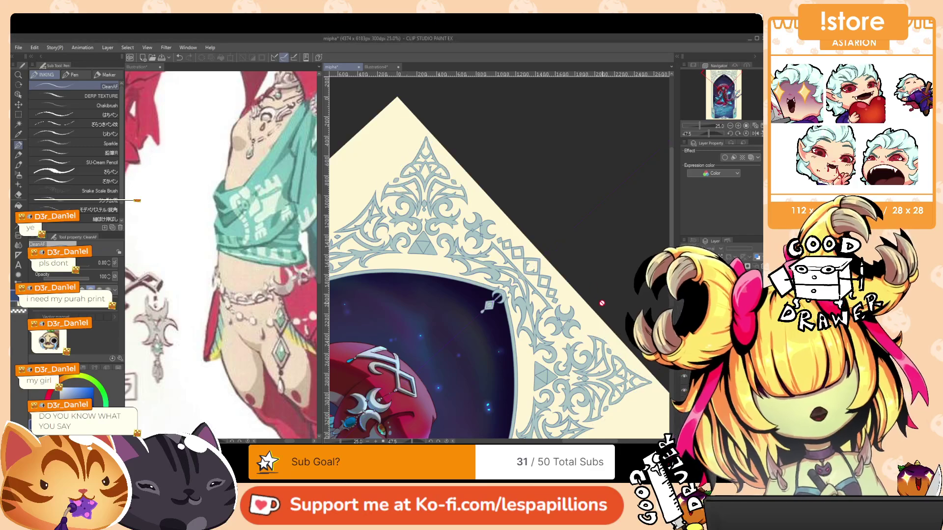
pyautogui.hotkey('shift', 'space')
pyautogui.moveTo(602, 295); pyautogui.dragTo(567, 178)
pyautogui.moveTo(580, 348); pyautogui.dragTo(546, 279)
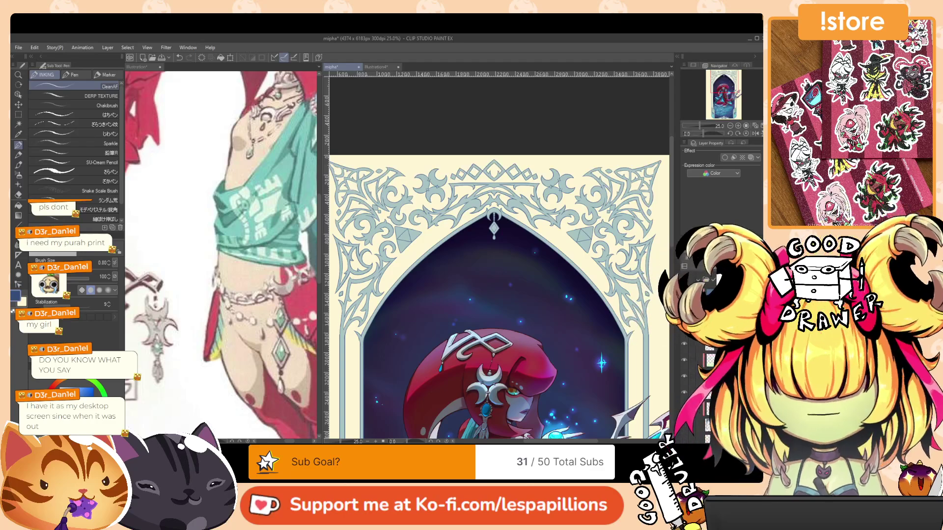
pyautogui.click(18, 255)
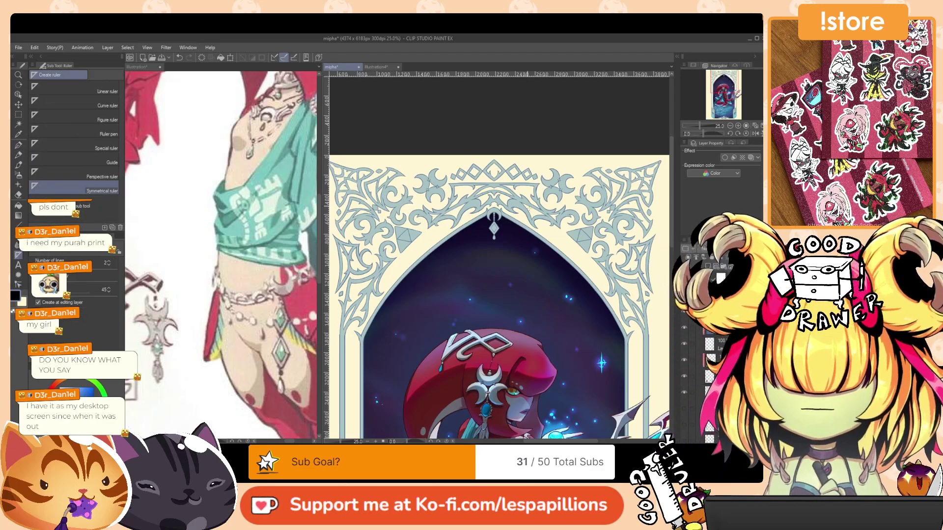
pyautogui.moveTo(533, 213); pyautogui.dragTo(532, 219)
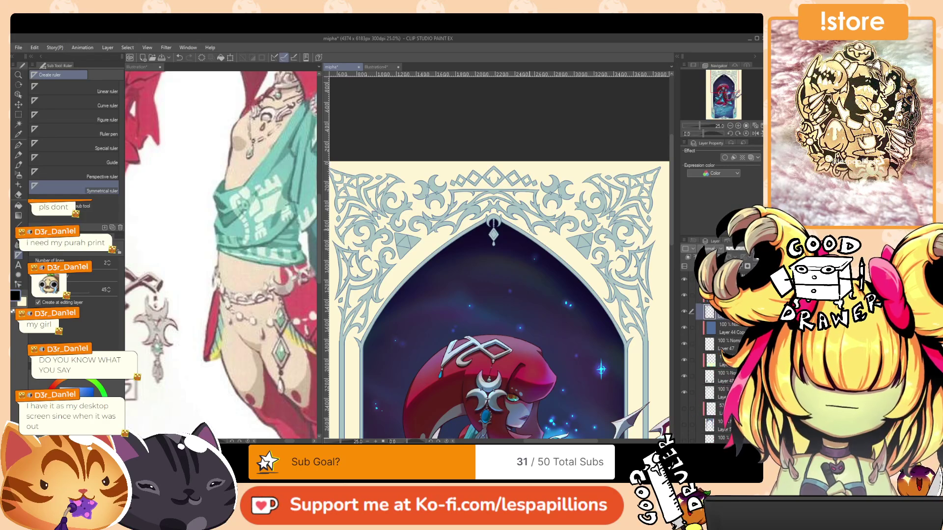
pyautogui.moveTo(534, 228); pyautogui.dragTo(531, 231)
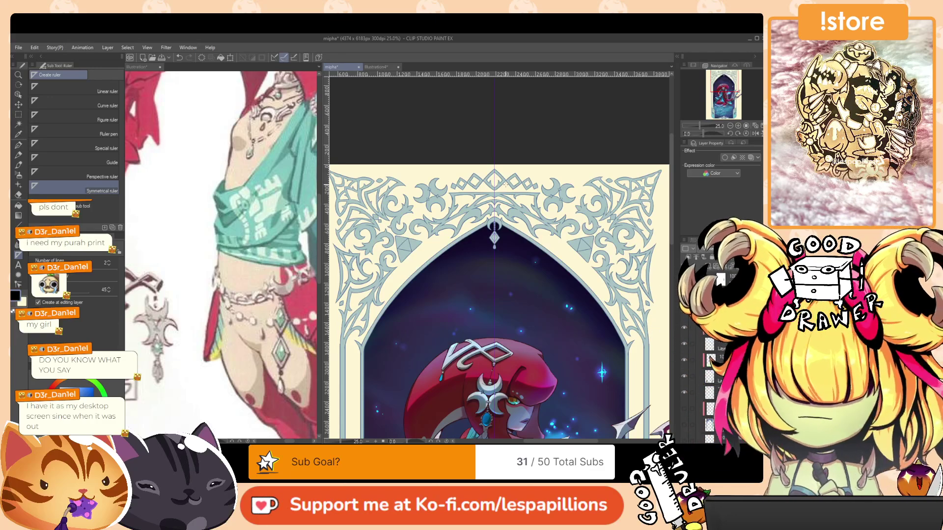
# Draw small mirrored thorns on the outer edges of the upper corner ornaments with the pen at size 0.80.
pyautogui.scroll(2, 506, 185)
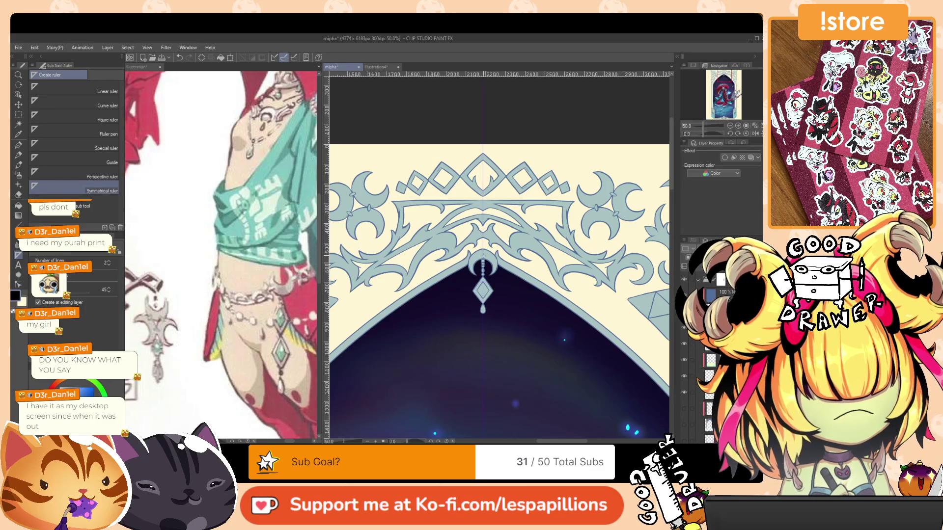
pyautogui.moveTo(463, 281); pyautogui.dragTo(486, 281)
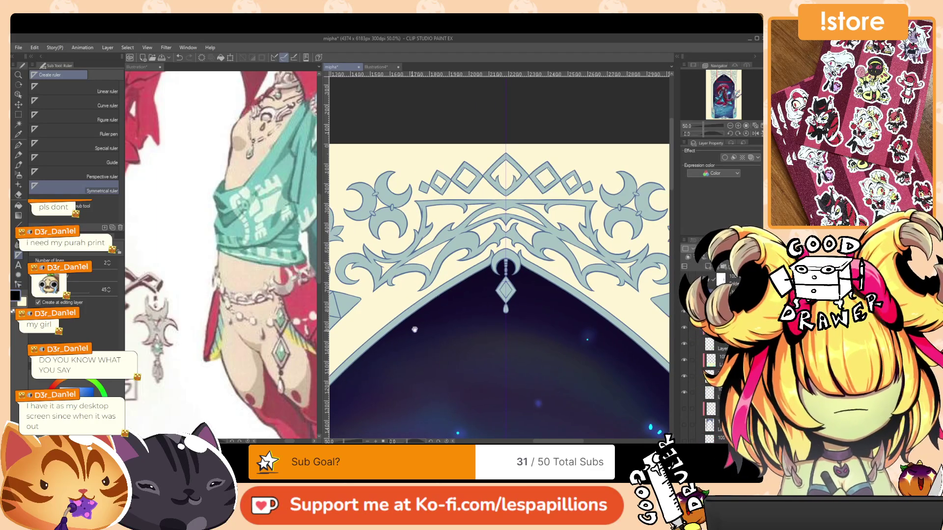
pyautogui.moveTo(414, 330); pyautogui.dragTo(595, 312)
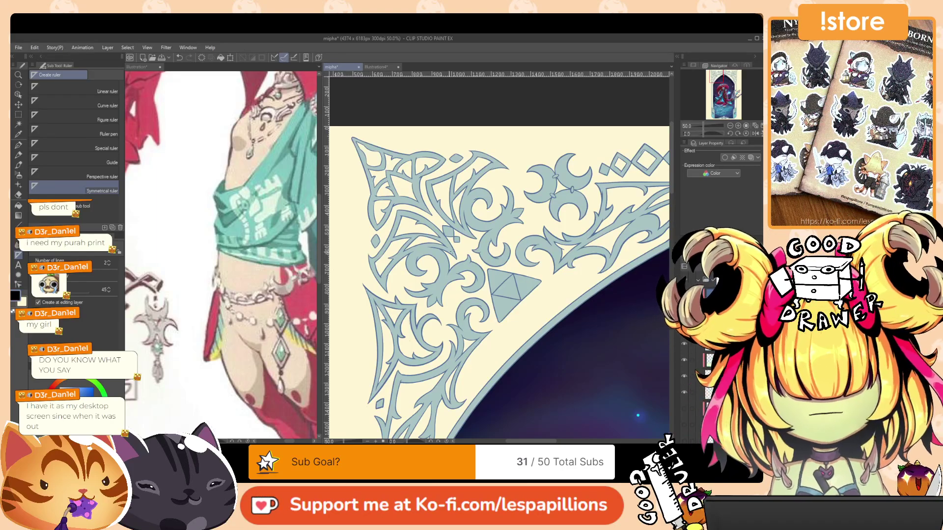
pyautogui.moveTo(480, 250); pyautogui.dragTo(506, 254)
pyautogui.press('p')
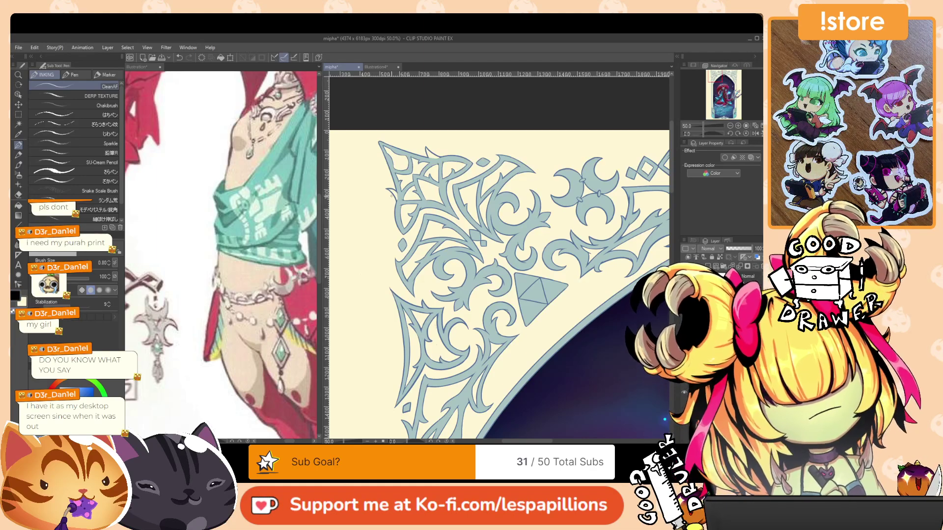
pyautogui.moveTo(466, 209); pyautogui.dragTo(473, 197)
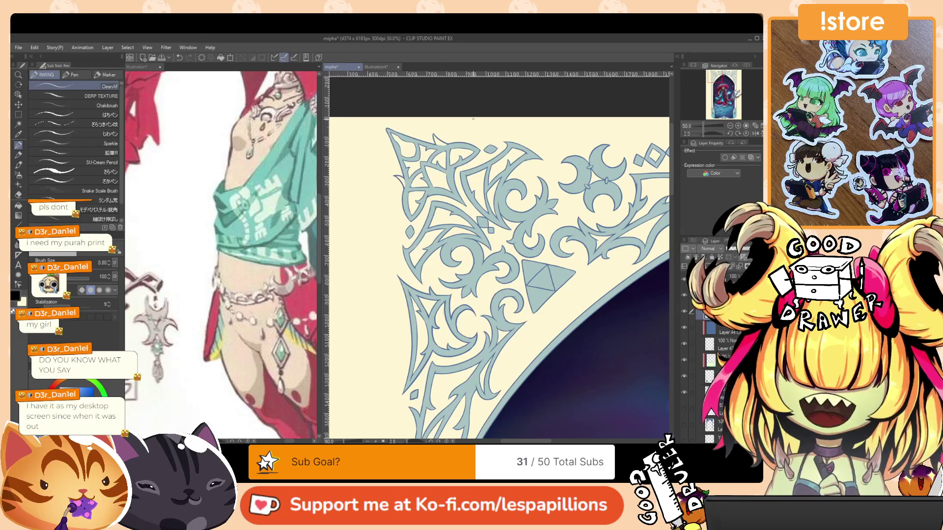
pyautogui.moveTo(468, 205); pyautogui.dragTo(454, 173)
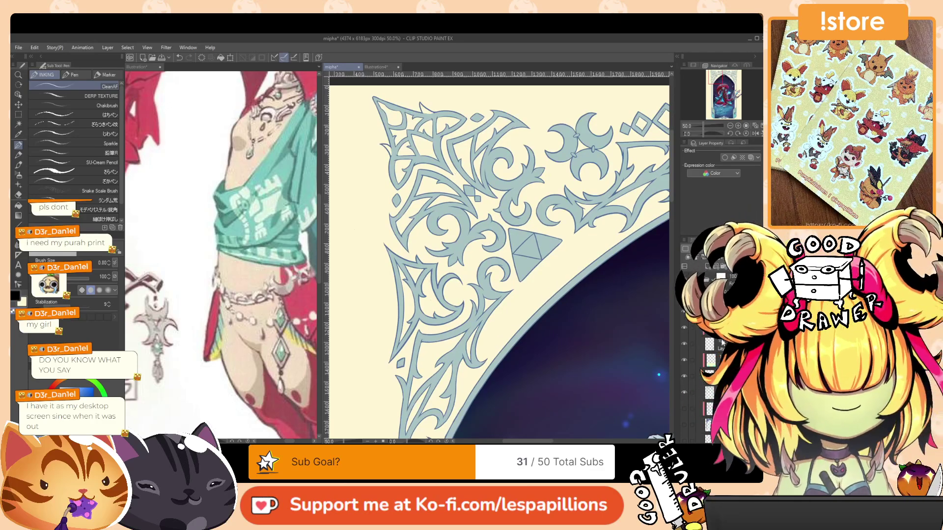
# Hide the ornaments' blue fill to check the corner linework, and show the fill again.
pyautogui.click(685, 393)
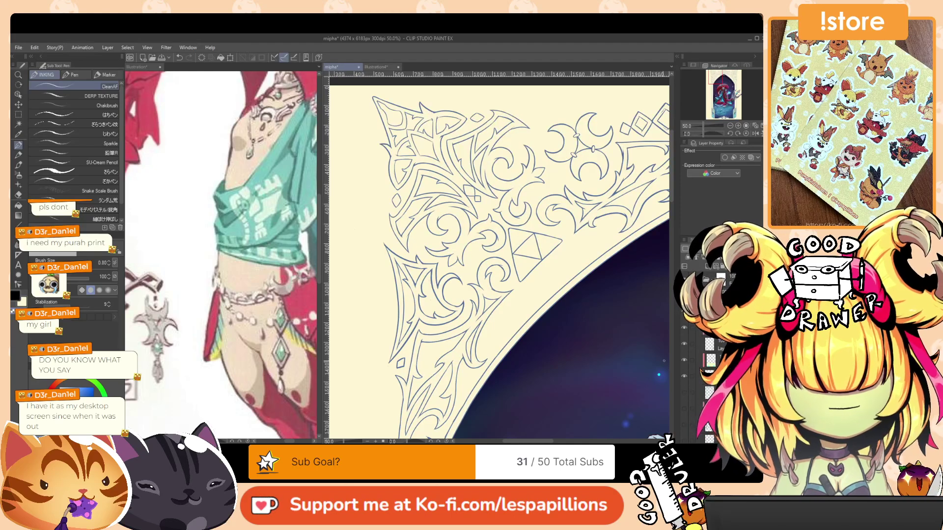
pyautogui.moveTo(475, 264); pyautogui.dragTo(479, 293)
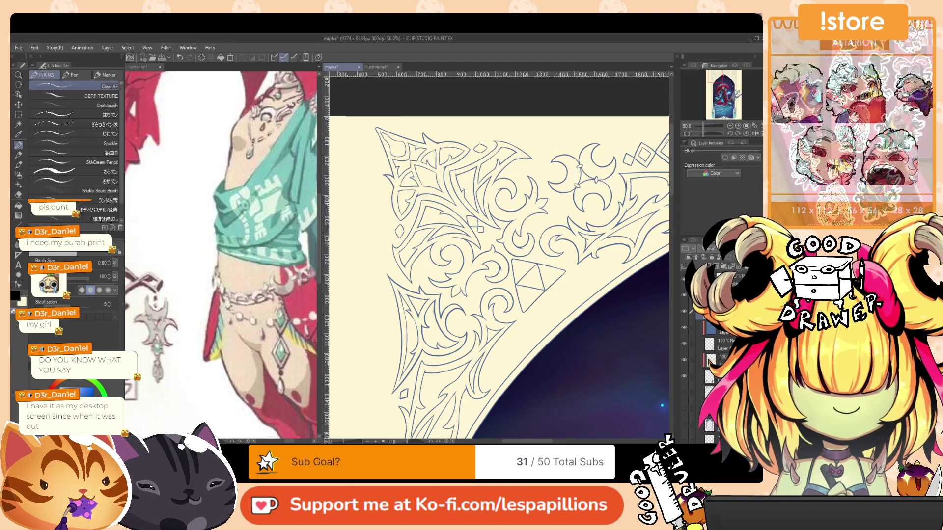
pyautogui.moveTo(562, 225); pyautogui.dragTo(549, 226)
pyautogui.click(685, 392)
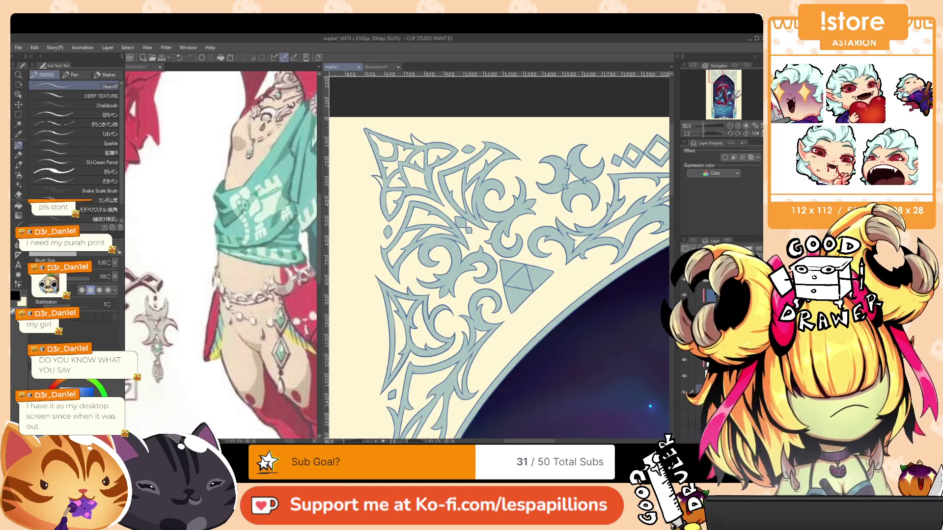
# Fill the new thorns on both upper corner ornaments with the ornaments' light blue, using the fill that refers to other layers.
pyautogui.moveTo(531, 329); pyautogui.dragTo(538, 378)
pyautogui.press('g')
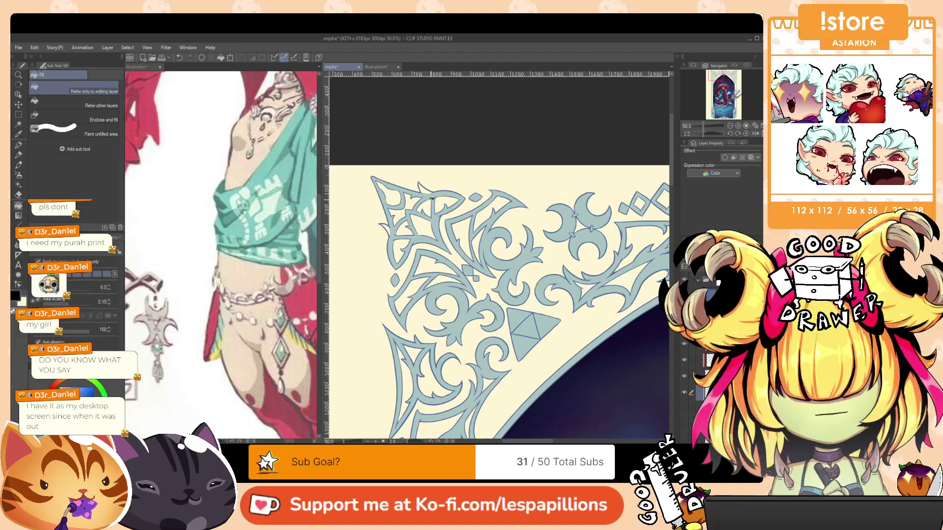
pyautogui.click(88, 103)
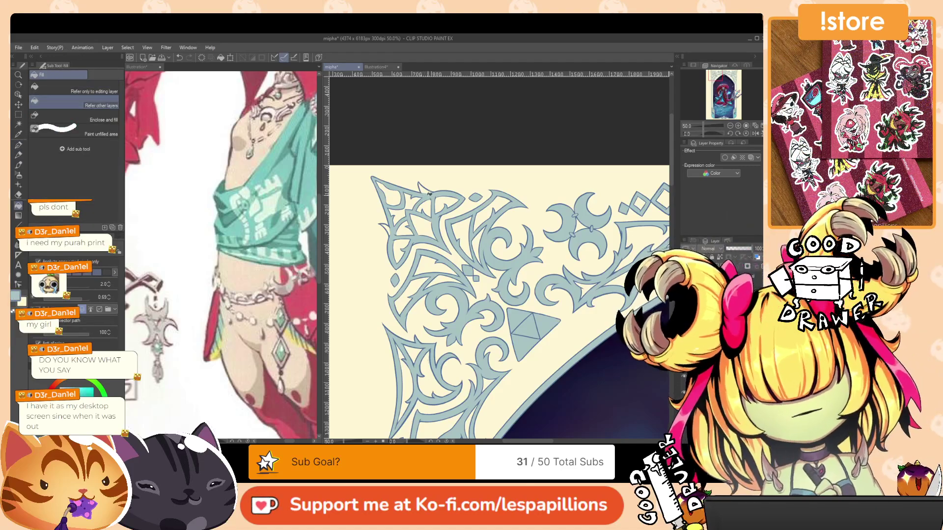
pyautogui.click(424, 192)
pyautogui.click(388, 227)
pyautogui.moveTo(628, 255); pyautogui.dragTo(301, 277)
pyautogui.moveTo(589, 236); pyautogui.dragTo(492, 221)
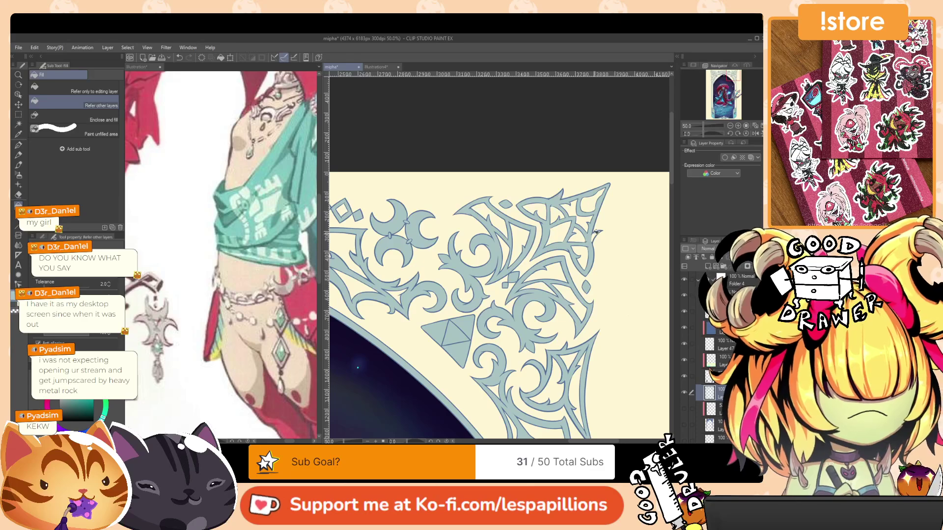
pyautogui.moveTo(652, 310); pyautogui.dragTo(567, 216)
pyautogui.scroll(-2, 579, 174)
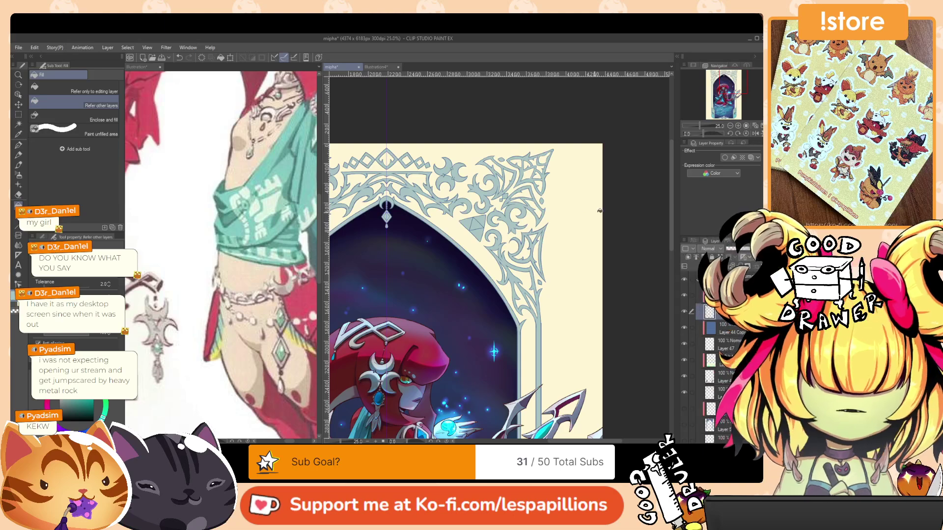
pyautogui.moveTo(541, 264); pyautogui.dragTo(613, 200)
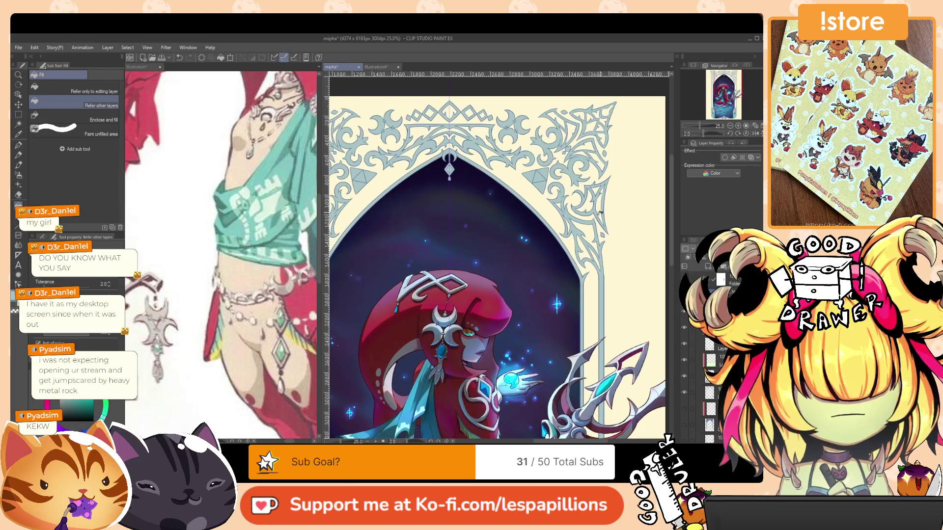
# Select the middle segments of both triangle ornaments with Auto Select across all layers, clear their light blue fill, and drop the selection.
pyautogui.moveTo(491, 231); pyautogui.dragTo(572, 254)
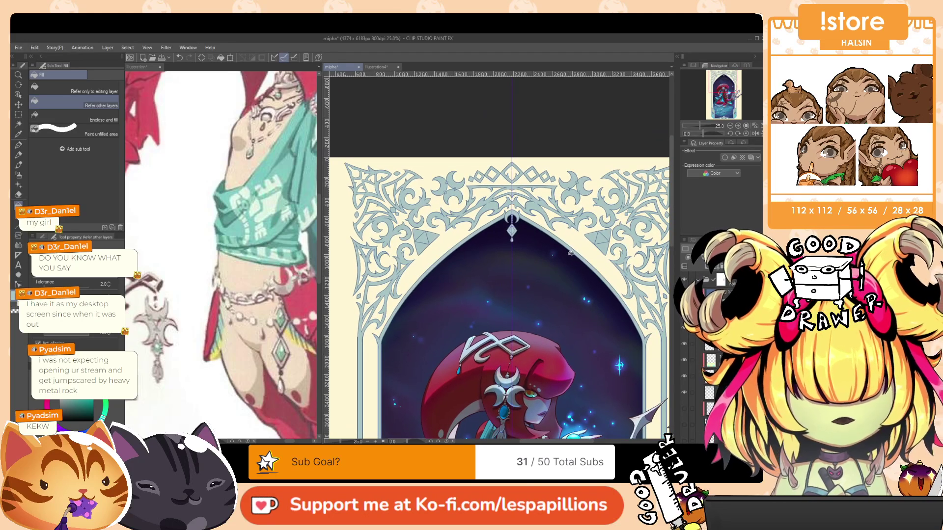
pyautogui.moveTo(562, 313); pyautogui.dragTo(560, 243)
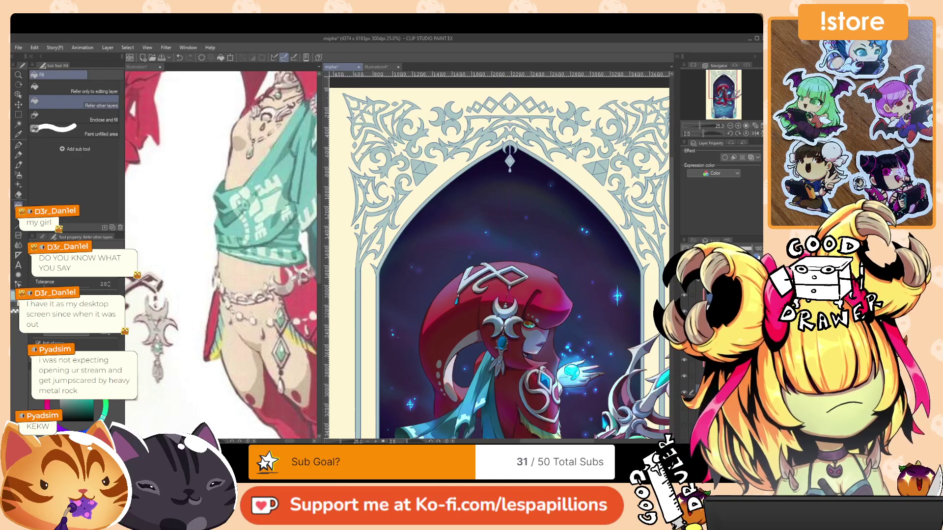
pyautogui.click(685, 393)
pyautogui.click(685, 393)
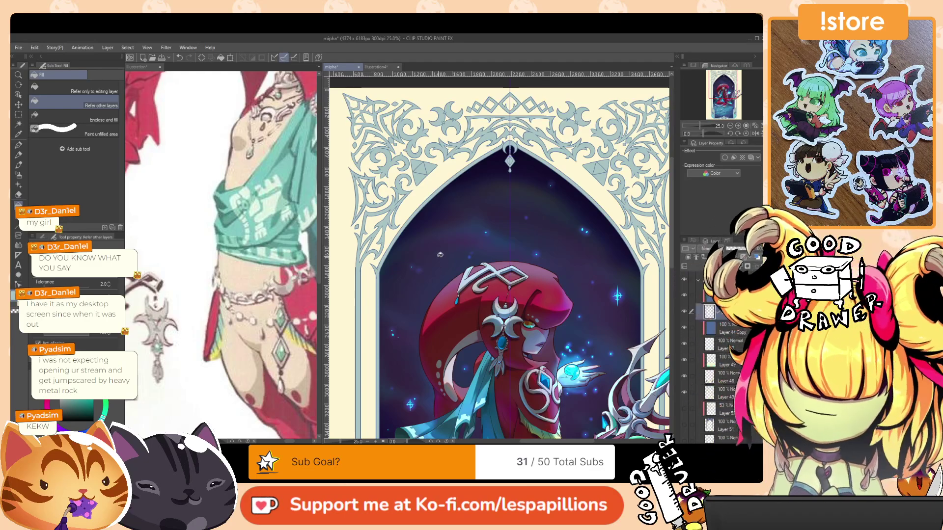
pyautogui.press('w')
pyautogui.click(421, 168)
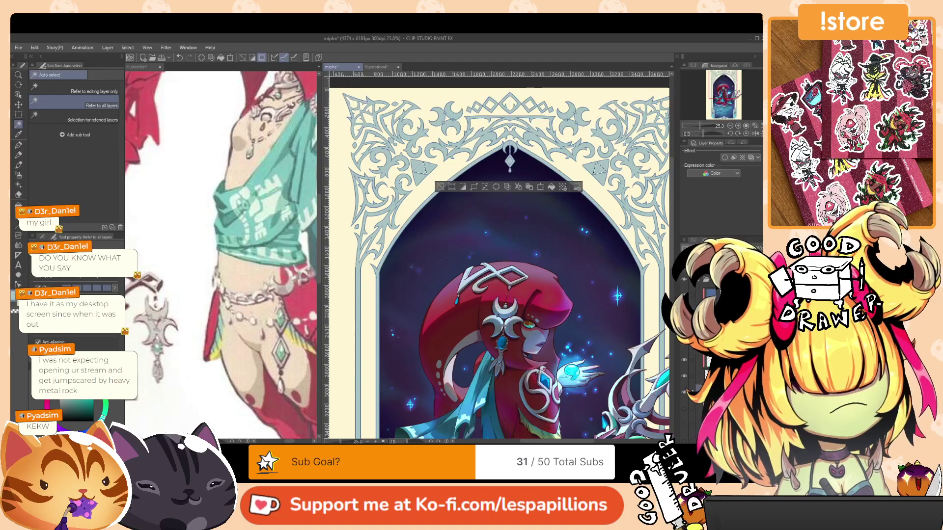
pyautogui.press('m')
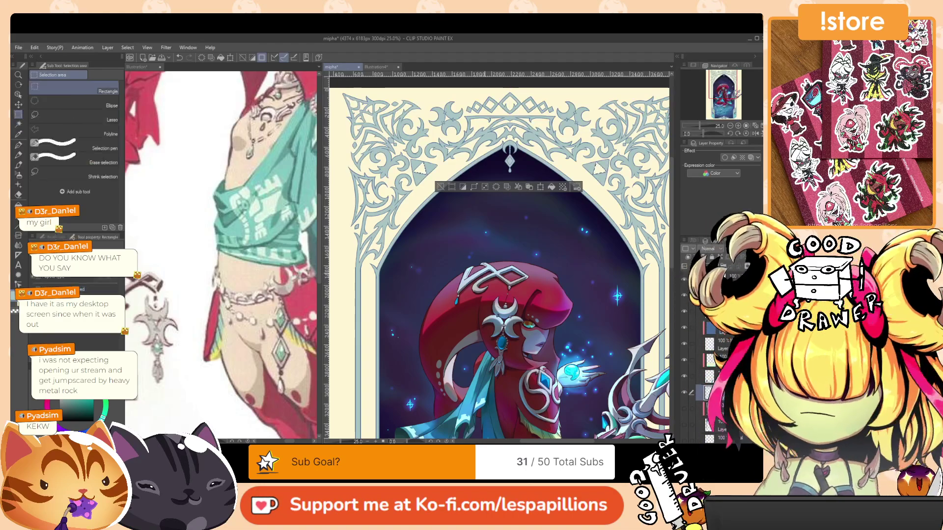
pyautogui.hotkey('ctrl', 'd')
# View the whole illustration and toggle the visibility of individual frame layers to compare the frame with and without their details.
pyautogui.moveTo(529, 328); pyautogui.dragTo(497, 269)
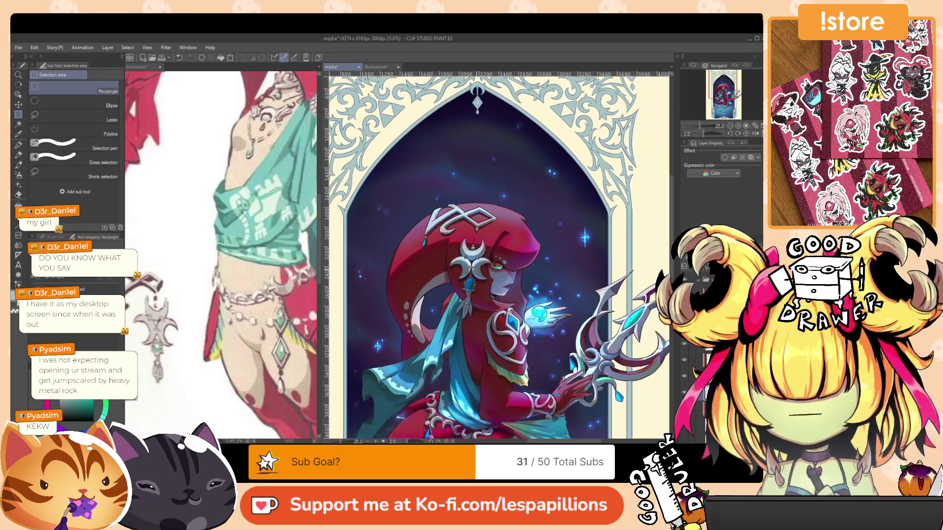
pyautogui.scroll(-1, 476, 270)
pyautogui.scroll(-1, 476, 270)
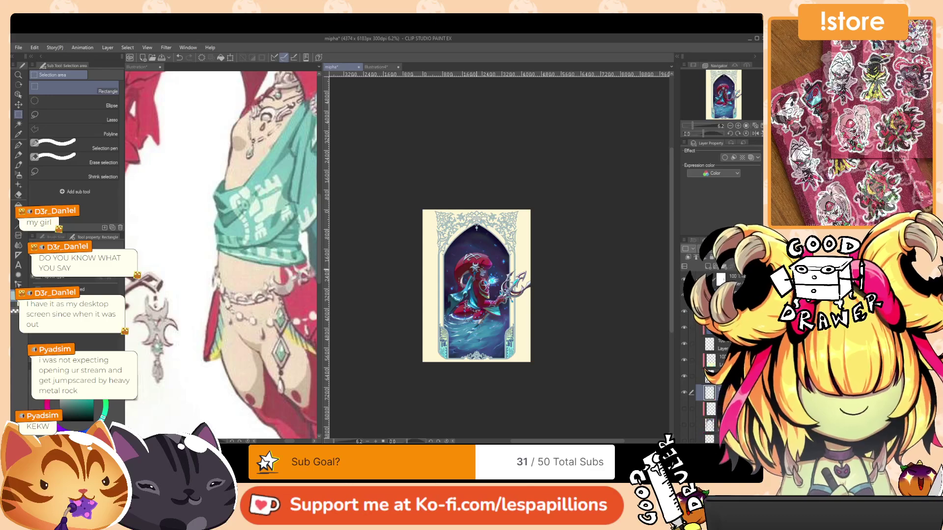
pyautogui.hotkey('ctrl', '+')
pyautogui.hotkey('ctrl', '+')
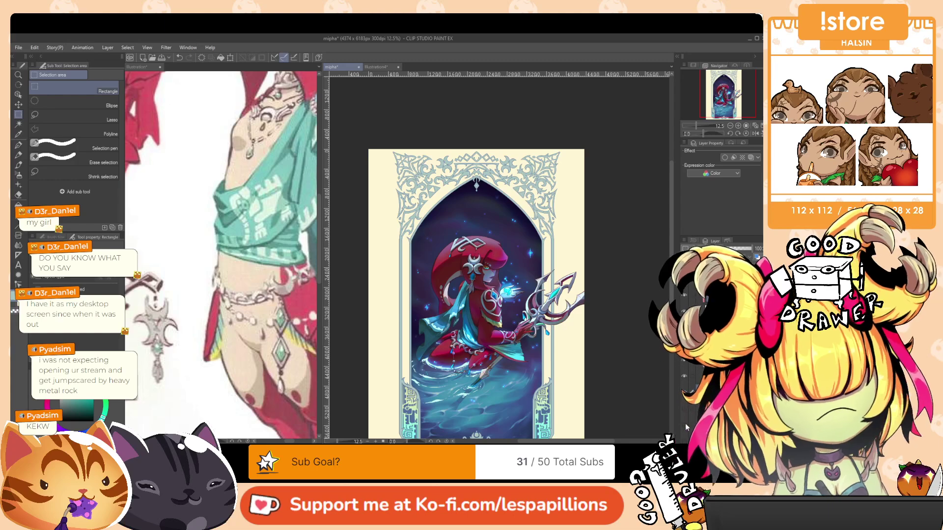
pyautogui.click(685, 426)
pyautogui.click(685, 427)
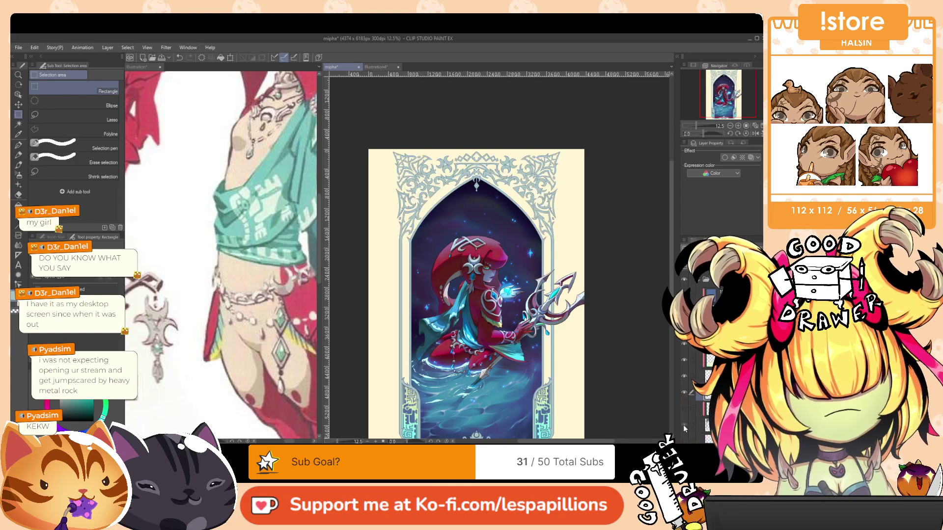
pyautogui.click(685, 427)
pyautogui.click(684, 427)
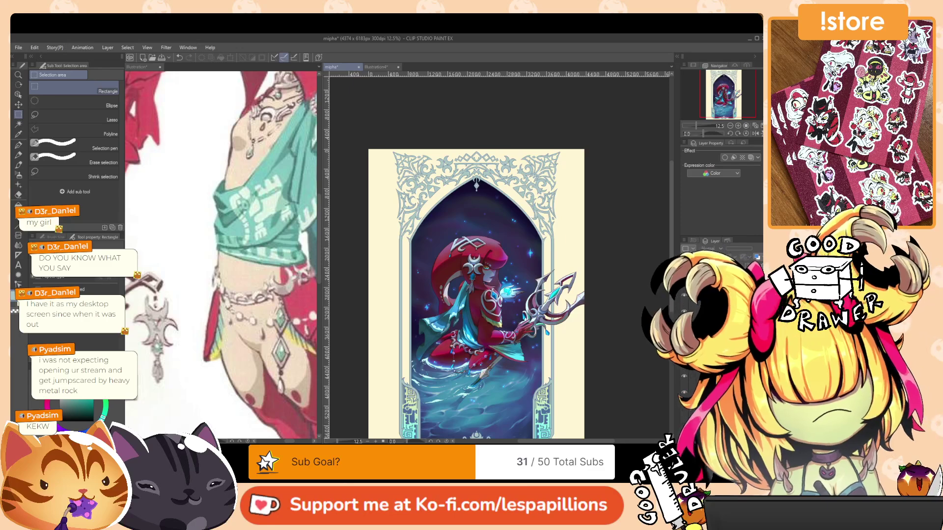
pyautogui.click(692, 409)
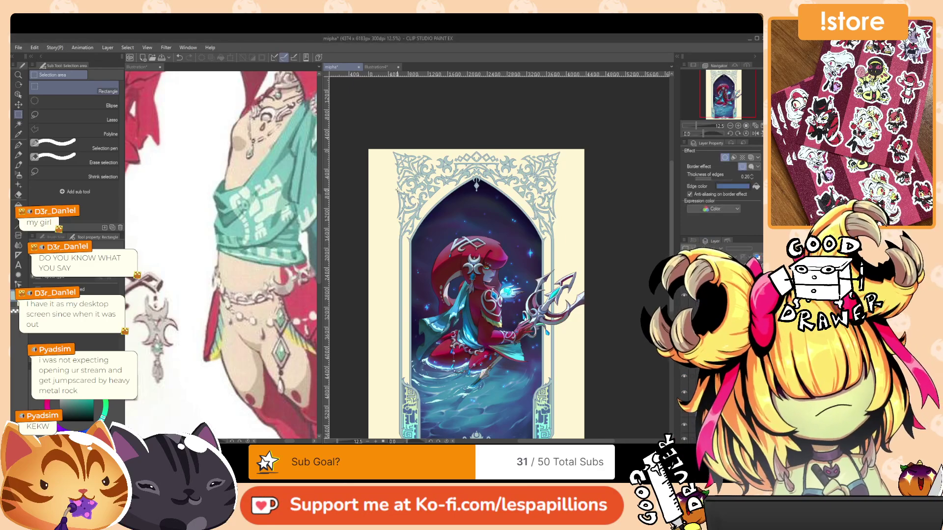
pyautogui.click(686, 412)
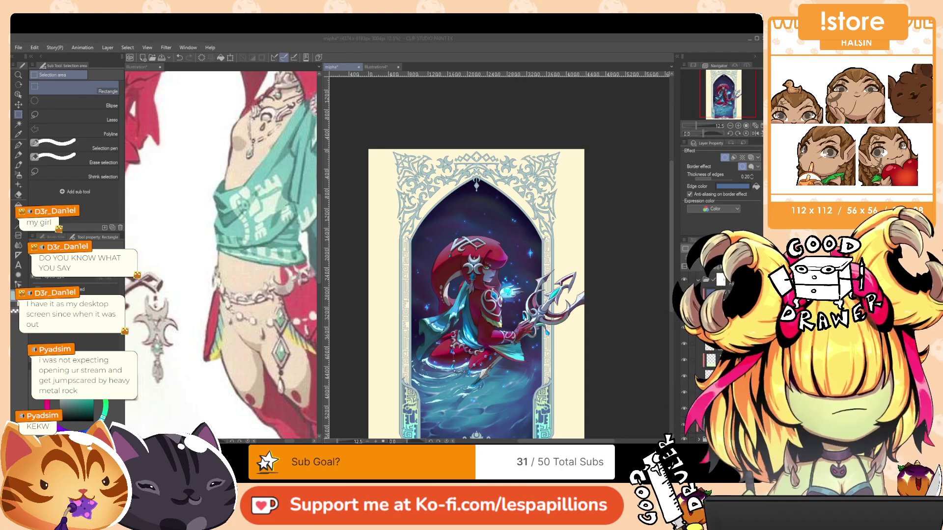
pyautogui.click(623, 241)
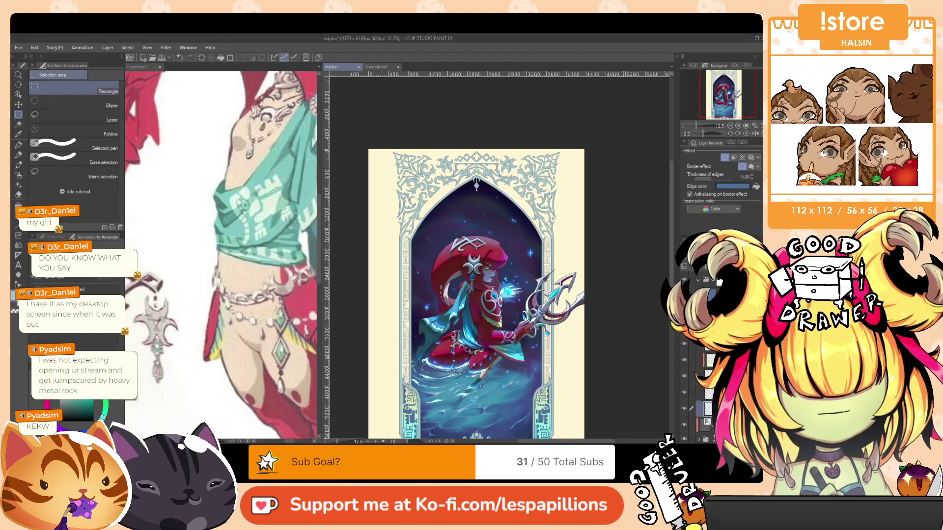
pyautogui.scroll(-3, 607, 252)
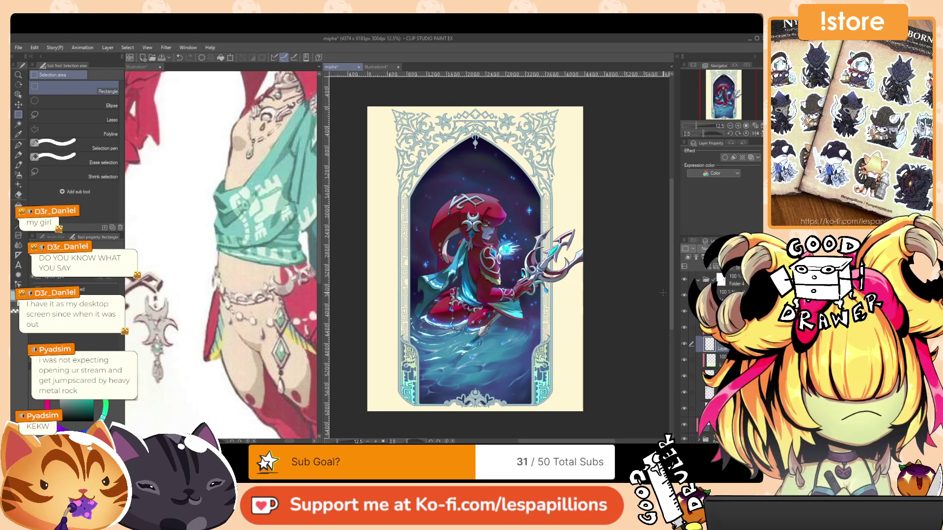
# Hide and show the frame's light blue fill to judge the ornaments against the cream background.
pyautogui.click(684, 391)
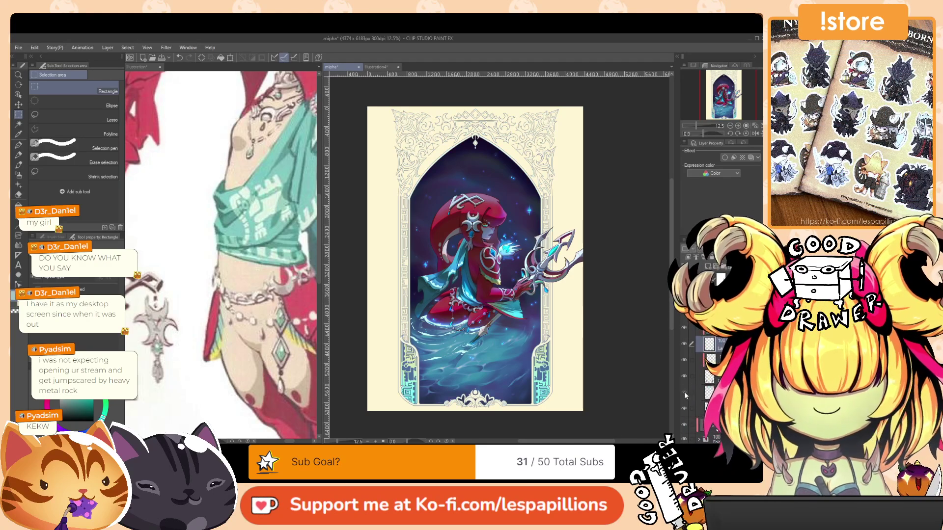
pyautogui.click(685, 391)
pyautogui.click(682, 408)
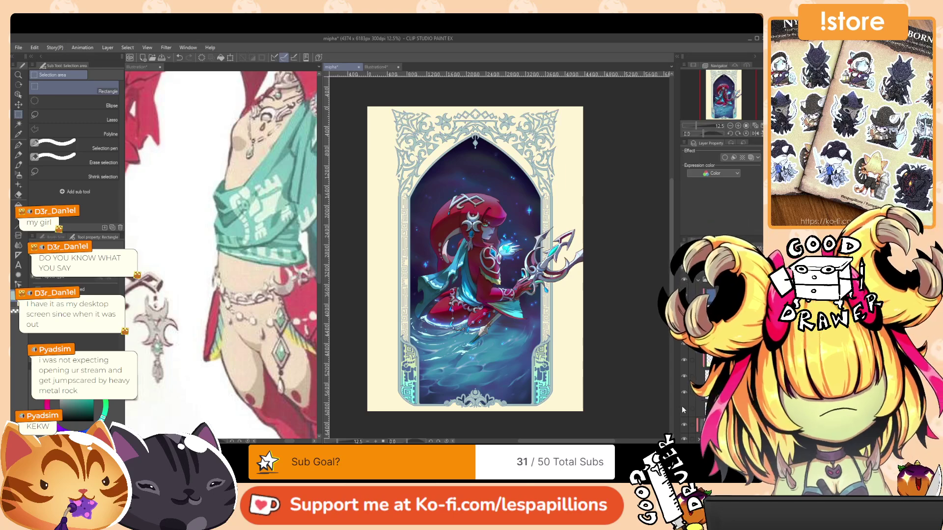
pyautogui.click(684, 393)
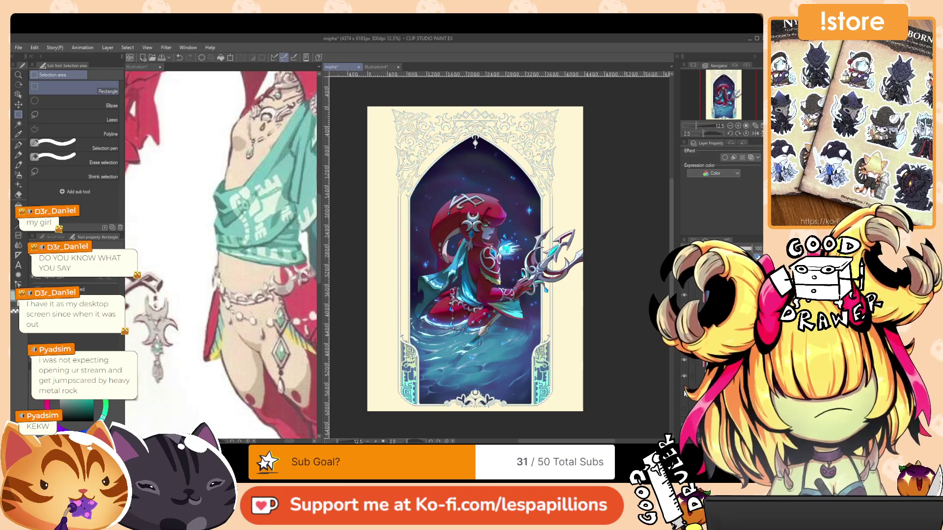
pyautogui.click(684, 392)
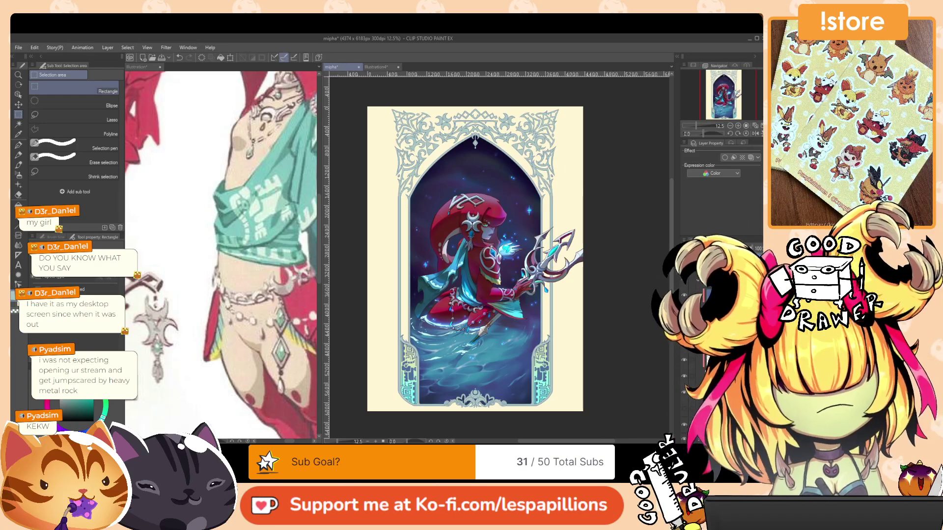
# Add a new layer beneath the frame's light blue fill and place a vertical symmetry ruler along the frame's centre line.
pyautogui.click(724, 408)
pyautogui.click(694, 266)
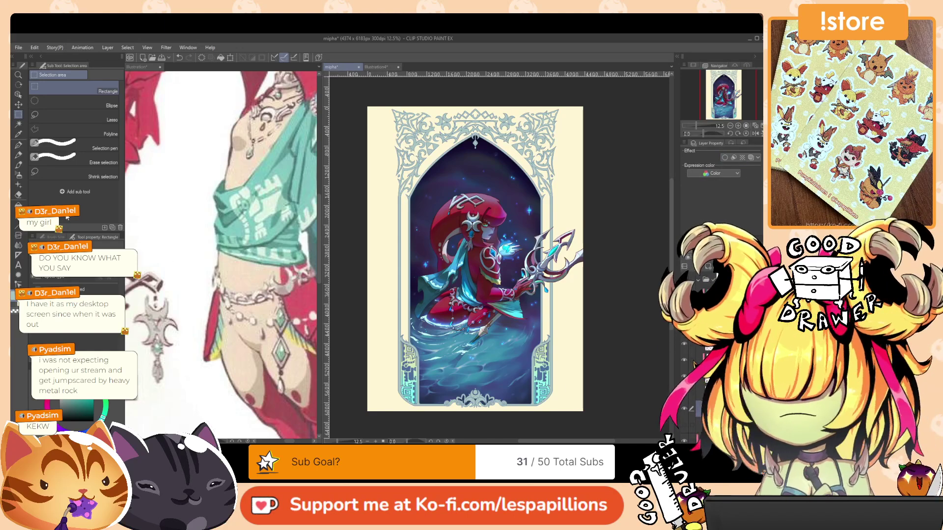
pyautogui.click(19, 254)
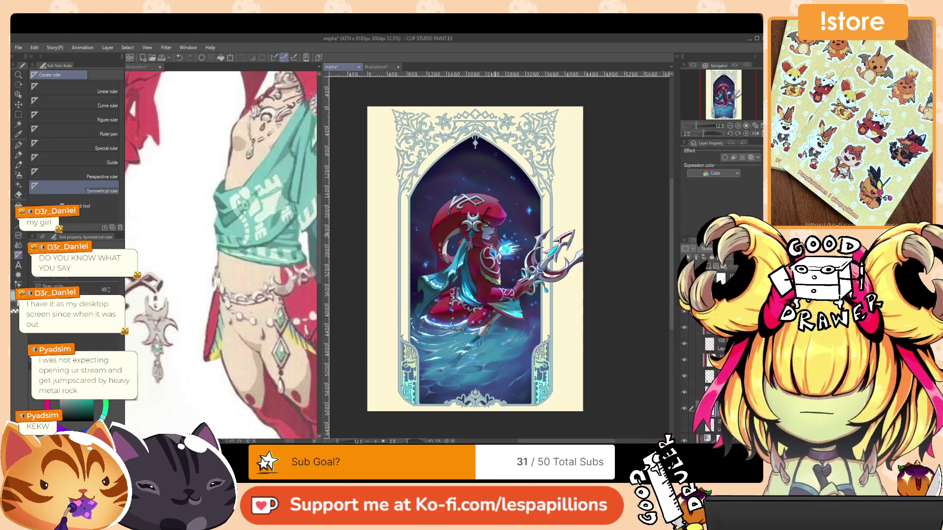
pyautogui.moveTo(479, 155); pyautogui.dragTo(508, 240)
pyautogui.scroll(4, 508, 240)
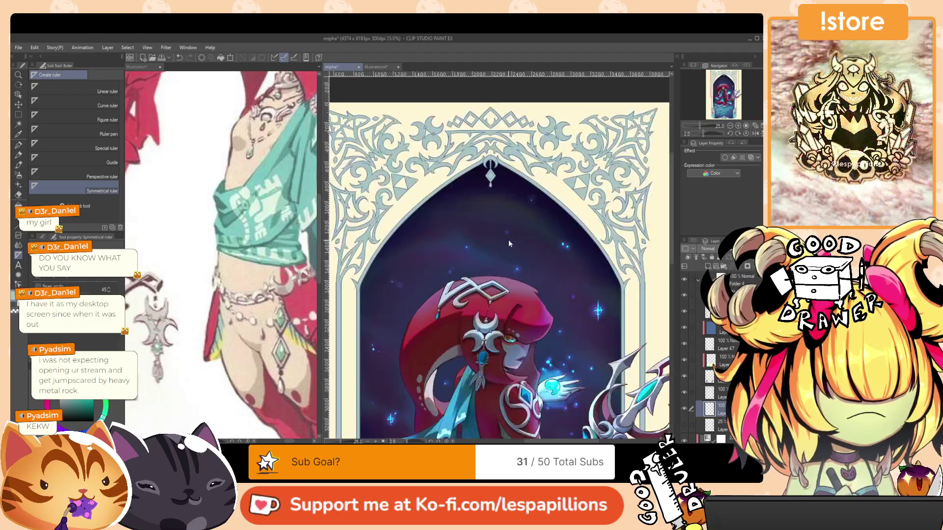
pyautogui.moveTo(496, 197); pyautogui.dragTo(515, 368)
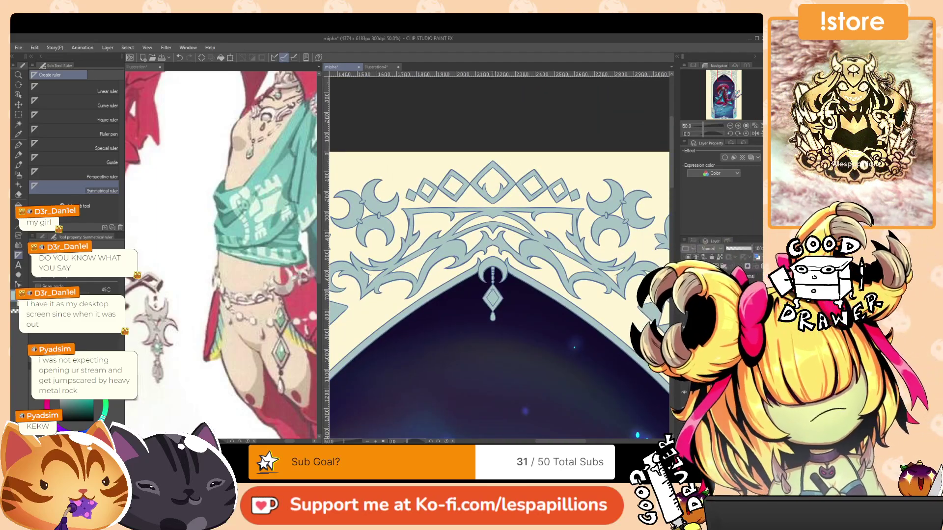
pyautogui.moveTo(492, 201); pyautogui.dragTo(494, 225)
pyautogui.moveTo(439, 315); pyautogui.dragTo(500, 313)
# Paint the insides of the diamonds in the row above the arch bright blue with the CleanAF pen.
pyautogui.press('p')
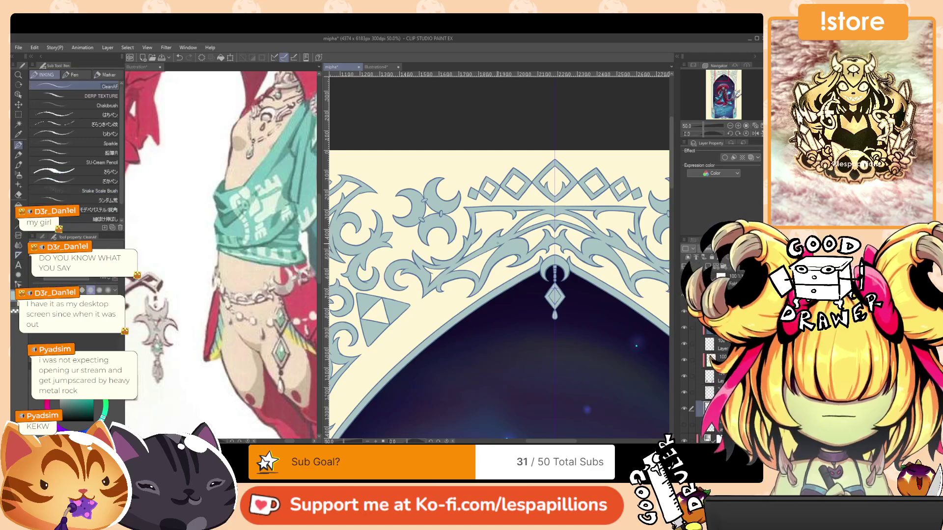
pyautogui.scroll(-5, 519, 221)
pyautogui.scroll(10, 498, 256)
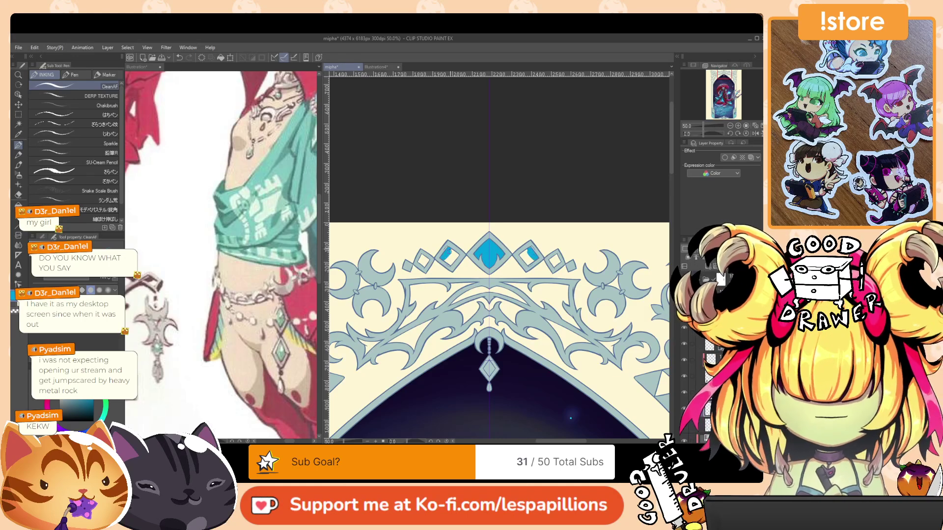
pyautogui.moveTo(447, 253); pyautogui.dragTo(452, 253)
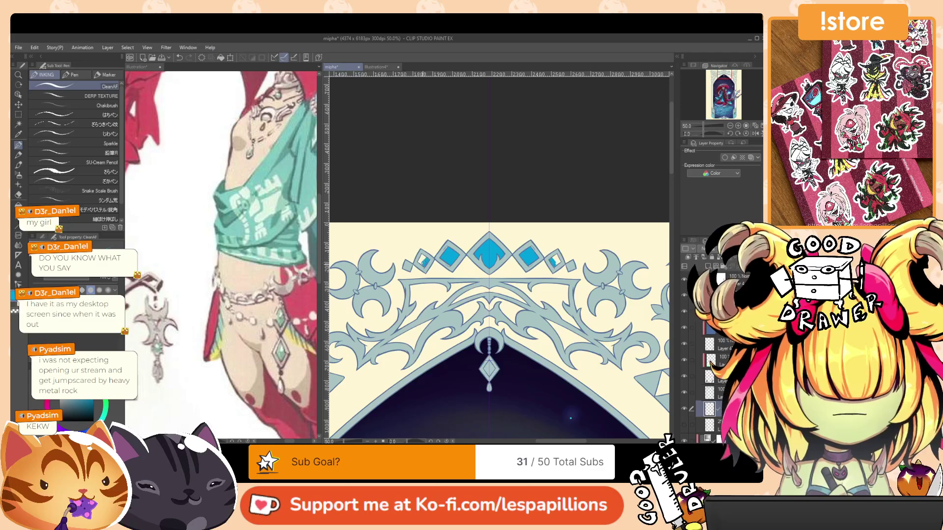
pyautogui.moveTo(560, 247); pyautogui.dragTo(554, 207)
pyautogui.scroll(-1, 575, 192)
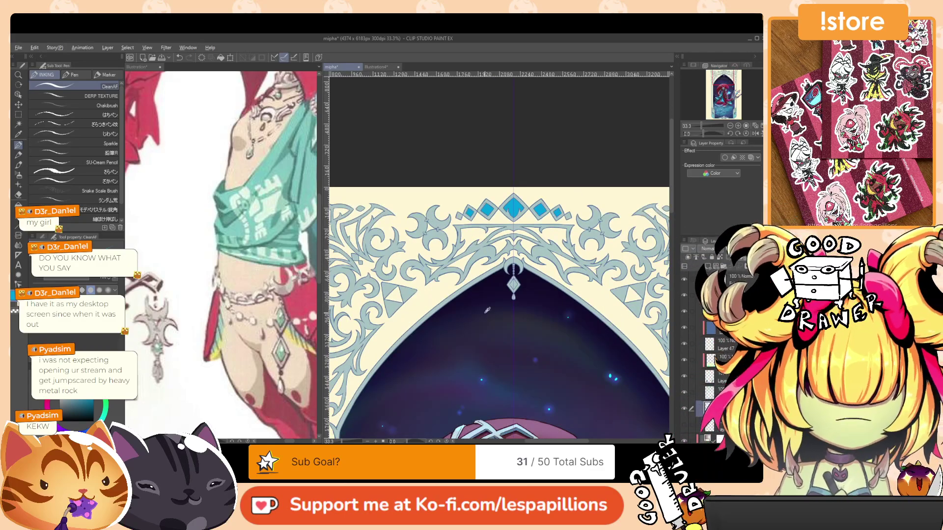
# Paint the gaps inside the mirrored upper corner ornaments dark navy with the CleanAF pen.
pyautogui.moveTo(464, 315); pyautogui.dragTo(522, 303)
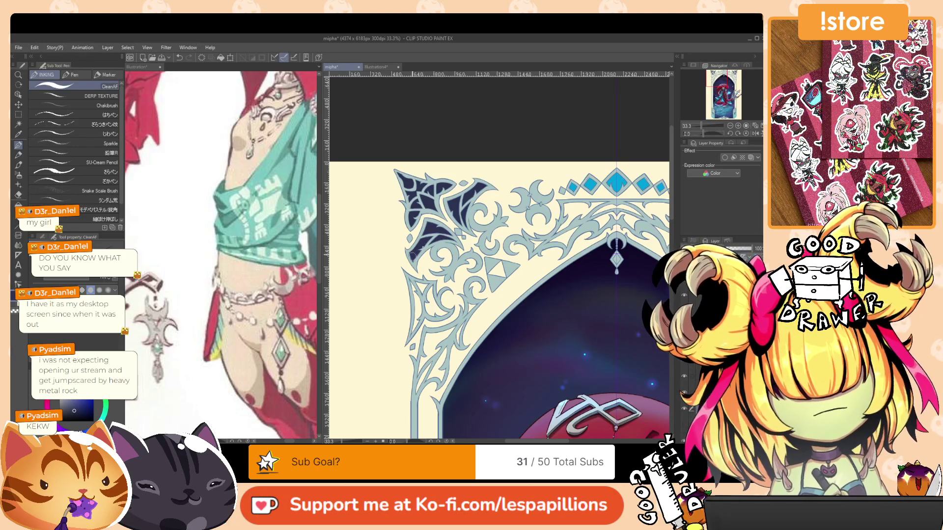
pyautogui.moveTo(516, 177); pyautogui.dragTo(487, 148)
pyautogui.scroll(-6, 493, 138)
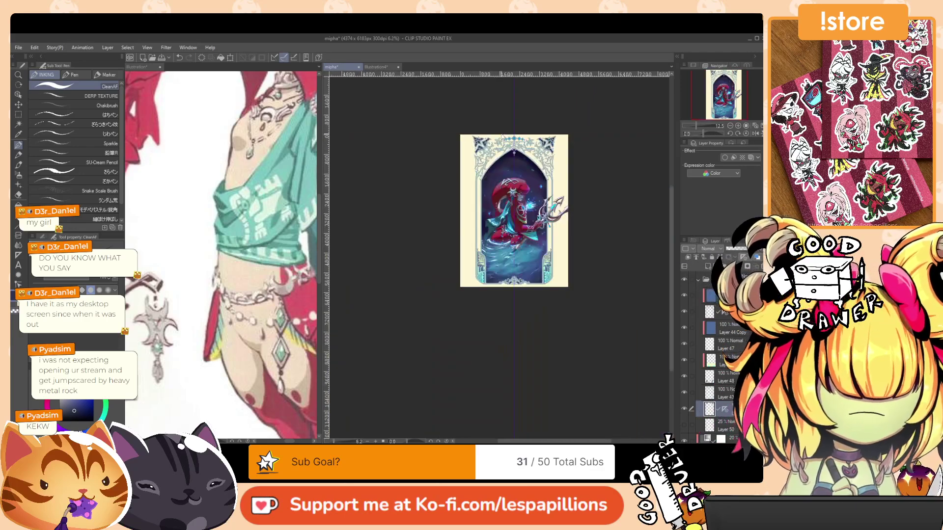
# Paint the gaps of the central ornament above the arch and of the side ornaments below the upper corners dark navy.
pyautogui.scroll(2, 517, 122)
pyautogui.scroll(2, 525, 113)
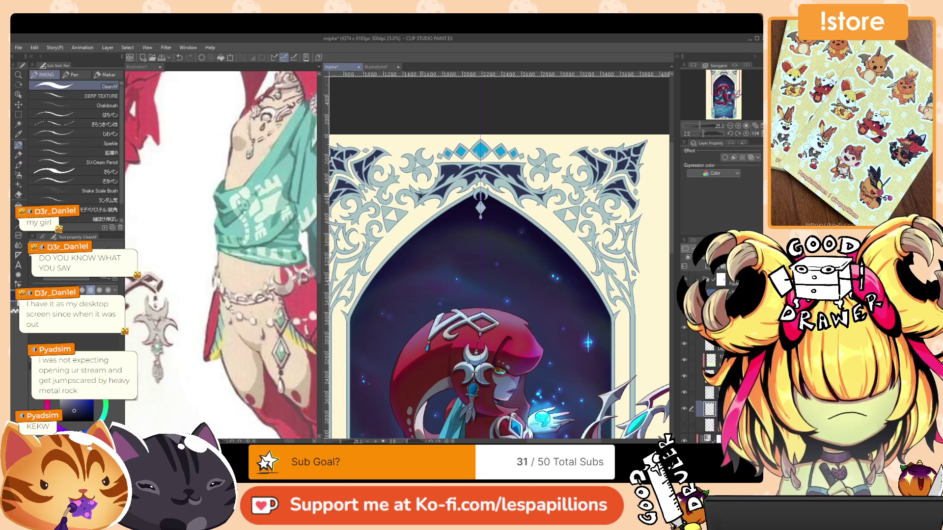
pyautogui.moveTo(520, 138); pyautogui.dragTo(582, 125)
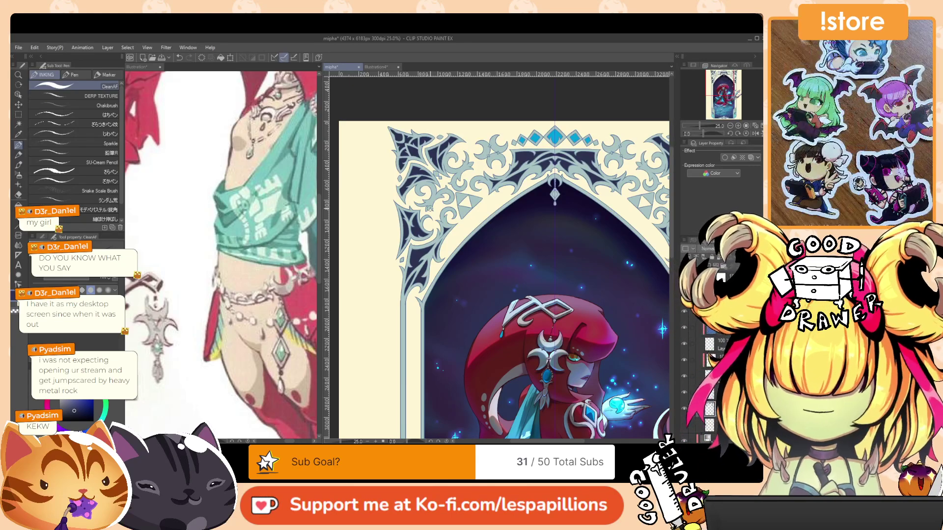
pyautogui.scroll(-4, 601, 167)
pyautogui.moveTo(661, 213); pyautogui.dragTo(580, 229)
pyautogui.scroll(3, 579, 229)
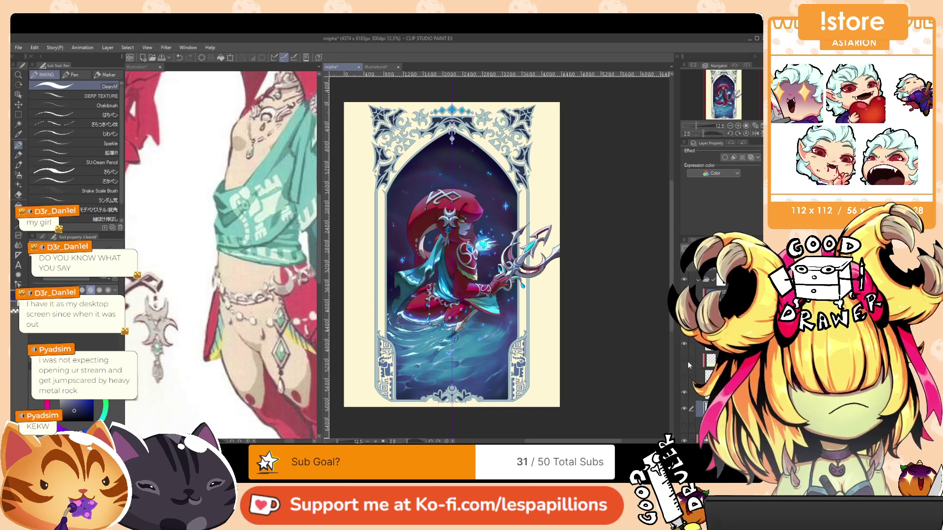
# Hide the patterns in the lower side panels, select both panel areas with Auto Select, and fill them dark navy on the colour layer.
pyautogui.click(684, 344)
pyautogui.click(684, 344)
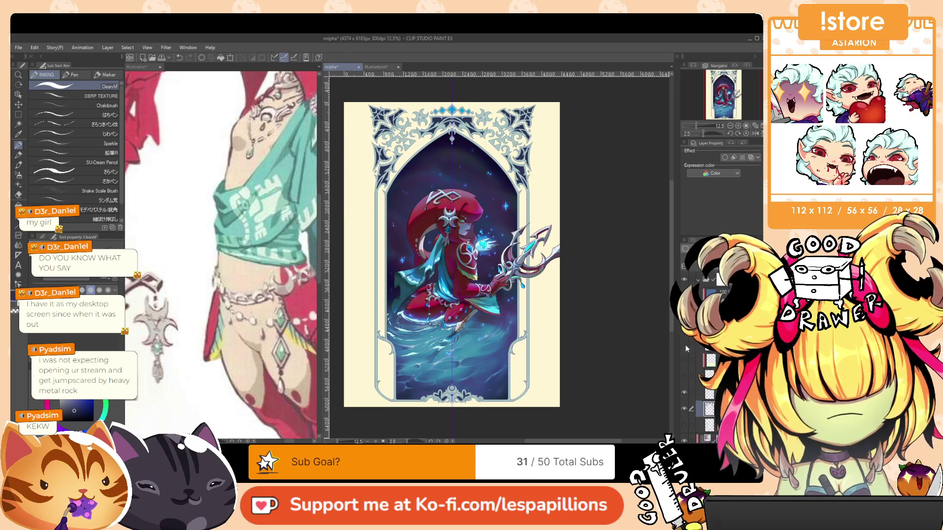
pyautogui.click(723, 312)
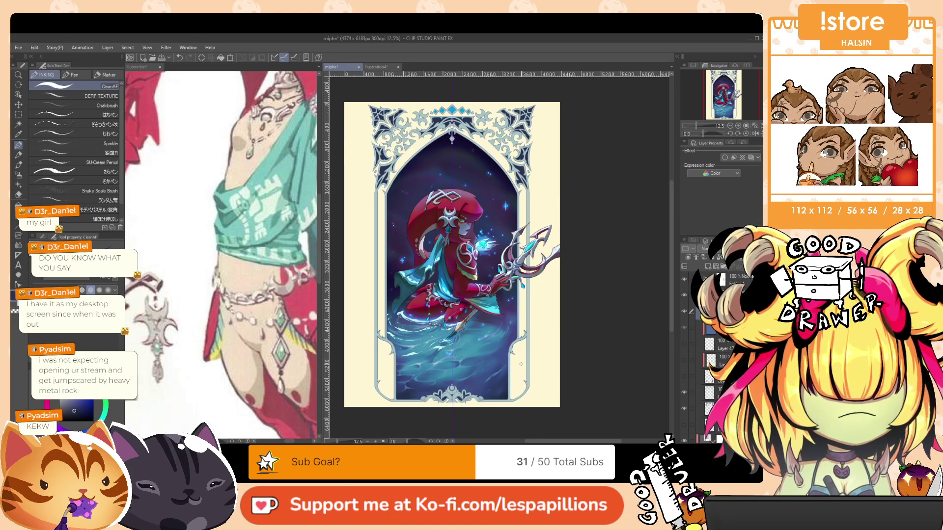
pyautogui.press('w')
pyautogui.click(393, 364)
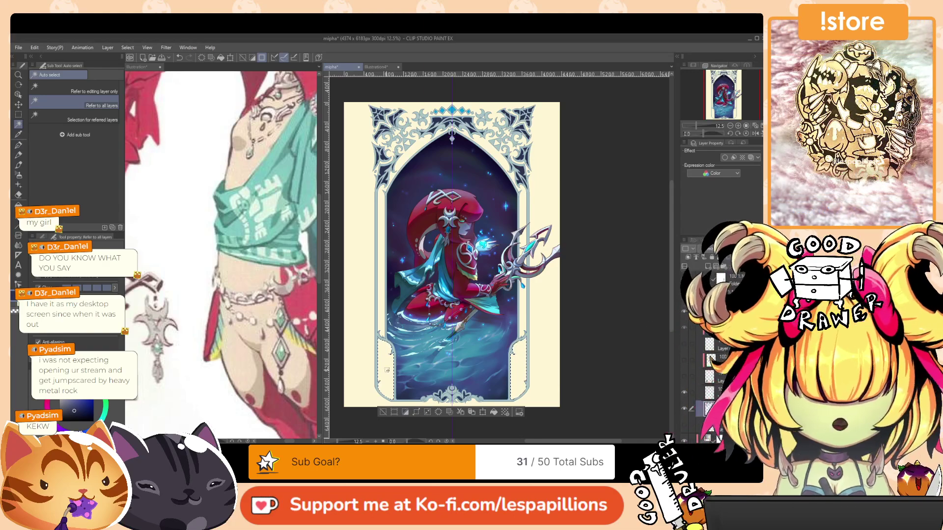
pyautogui.press('g')
pyautogui.click(387, 370)
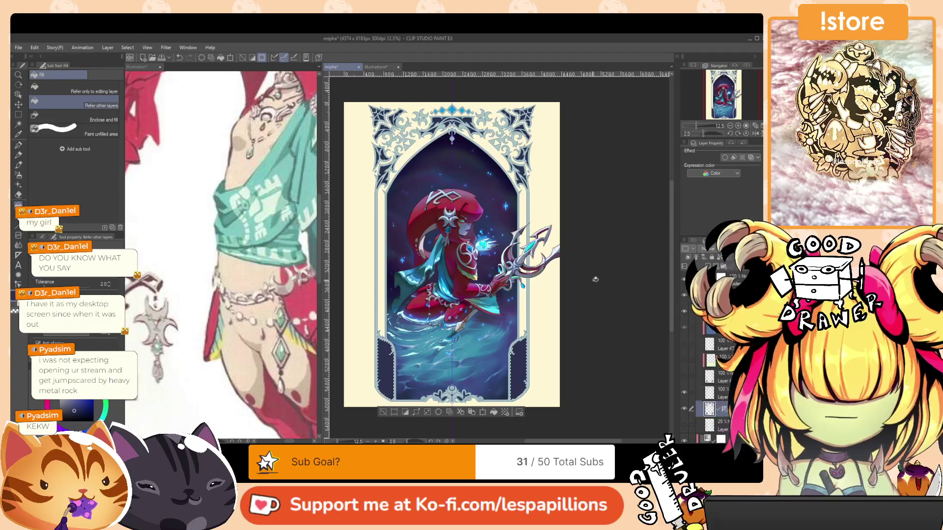
# Clear the panel selection and select the narrow columns on both sides of the arch with Auto Select.
pyautogui.press('m')
pyautogui.hotkey('ctrl', 'd')
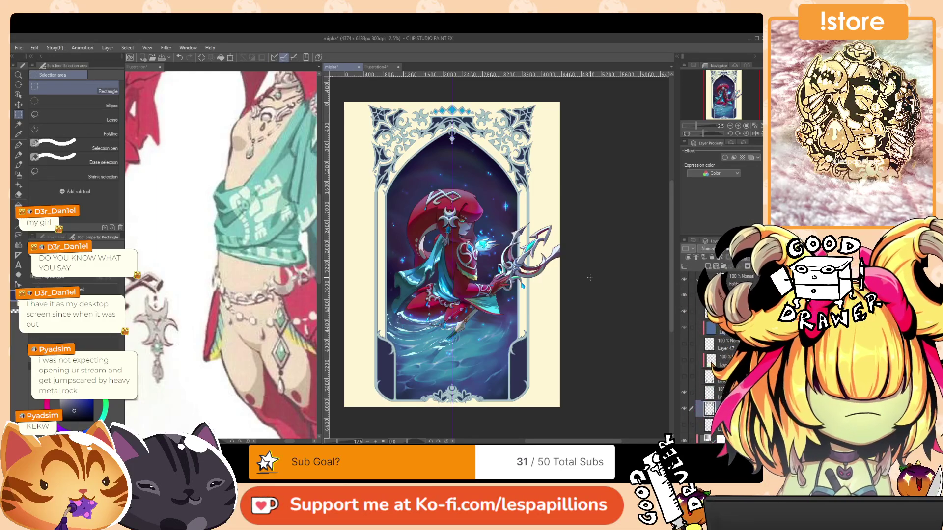
pyautogui.scroll(3, 559, 335)
pyautogui.press('p')
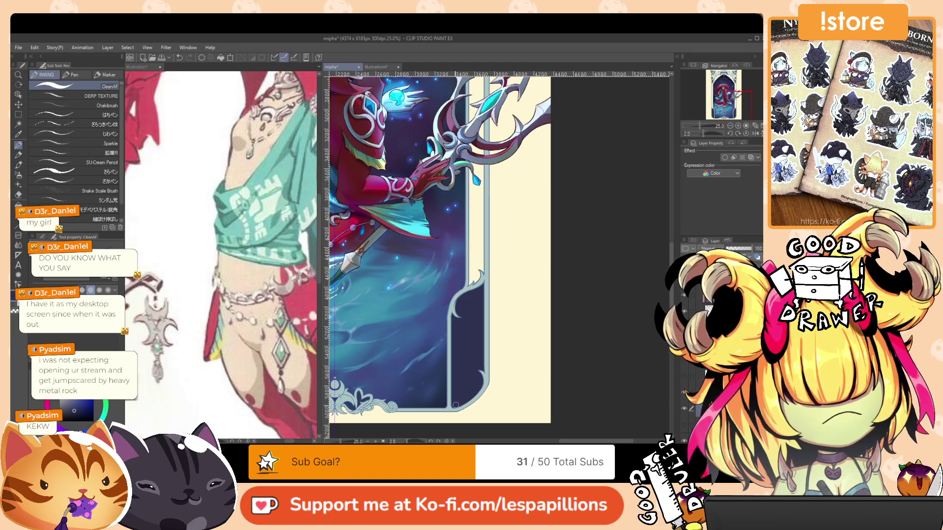
pyautogui.scroll(-3, 572, 260)
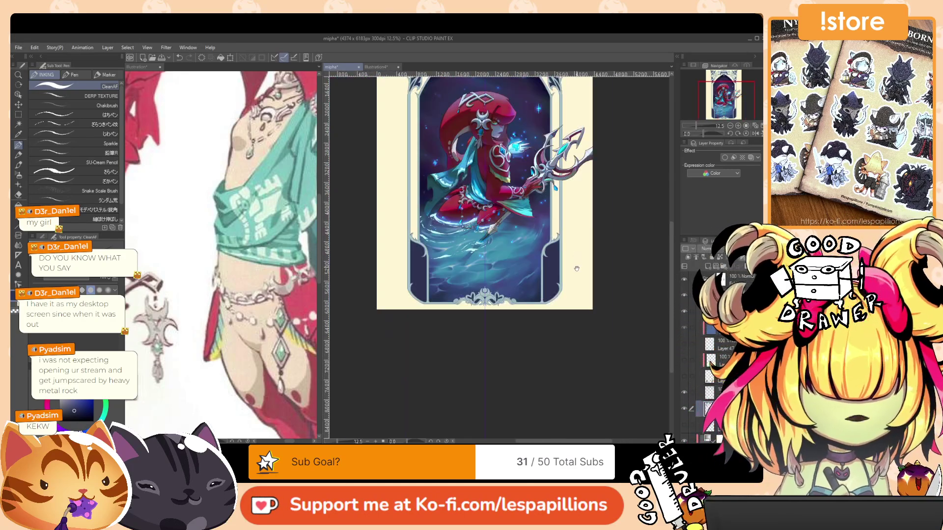
pyautogui.moveTo(577, 269); pyautogui.dragTo(538, 329)
pyautogui.moveTo(566, 268); pyautogui.dragTo(538, 311)
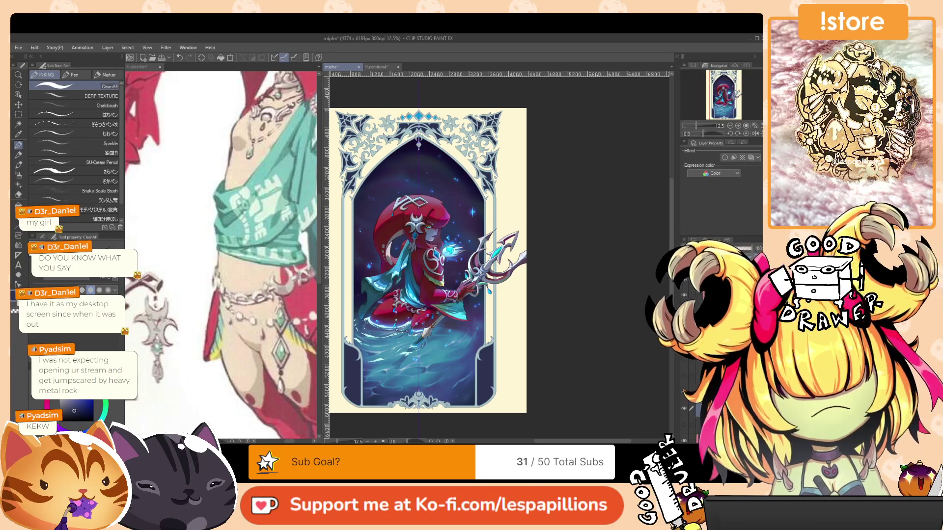
pyautogui.press('w')
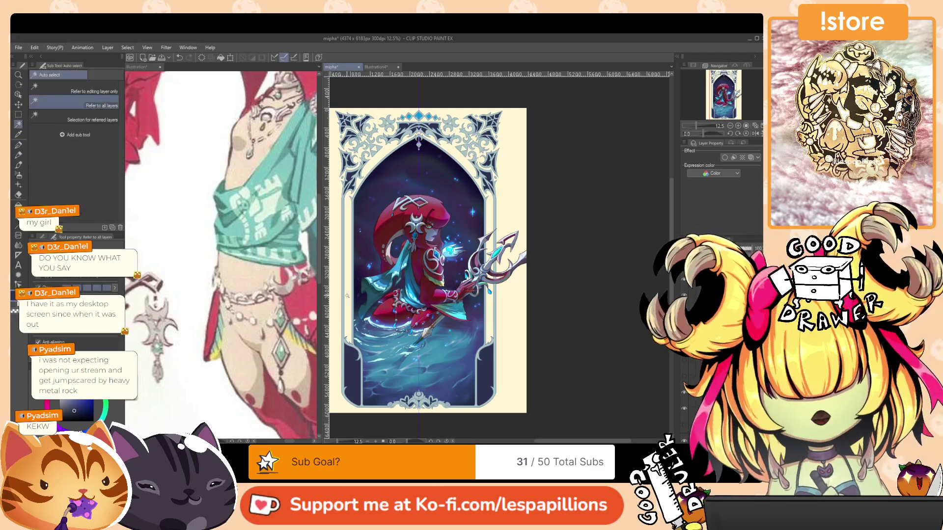
pyautogui.click(490, 311)
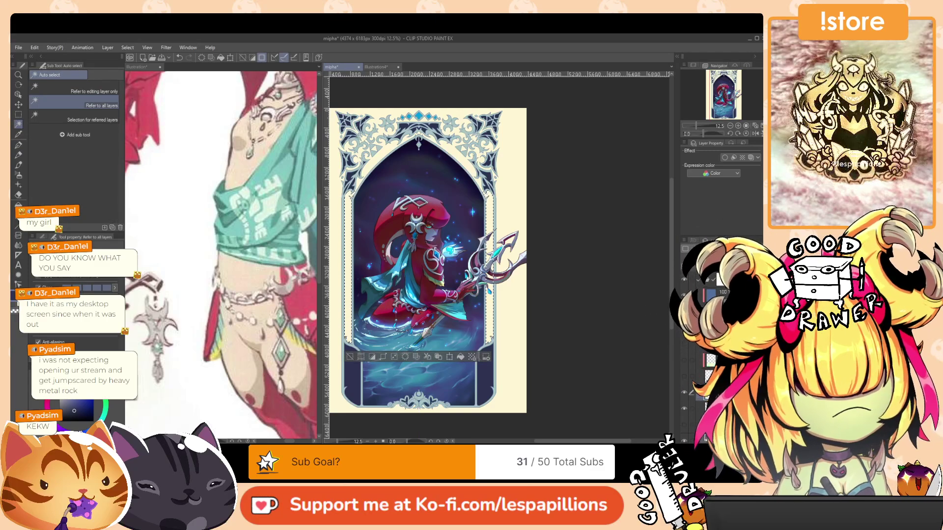
pyautogui.moveTo(541, 310); pyautogui.dragTo(598, 283)
# Shade the selected side columns with a bright turquoise glow using the Soft airbrush, and clear the selection.
pyautogui.press('b')
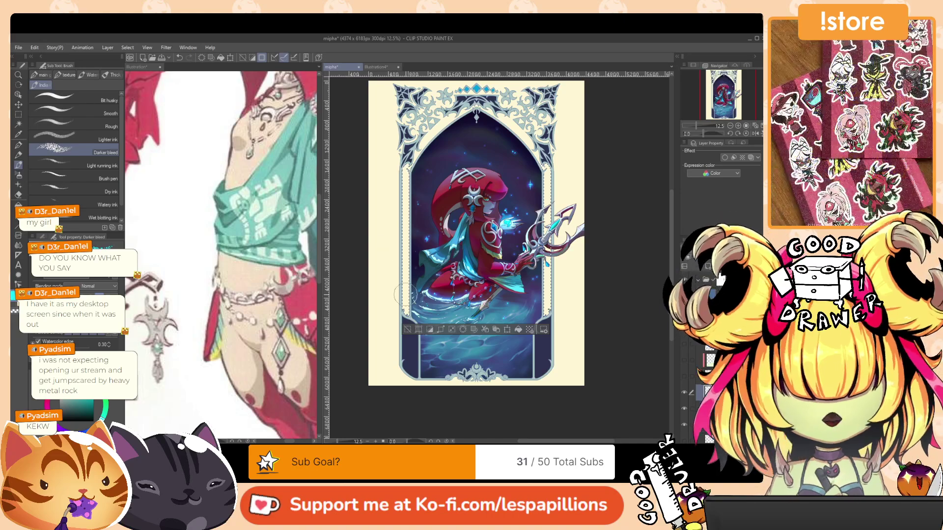
pyautogui.moveTo(405, 294)
pyautogui.mouseDown()
pyautogui.moveTo(405, 316)
pyautogui.moveTo(412, 250)
pyautogui.mouseUp()
pyautogui.press('b')
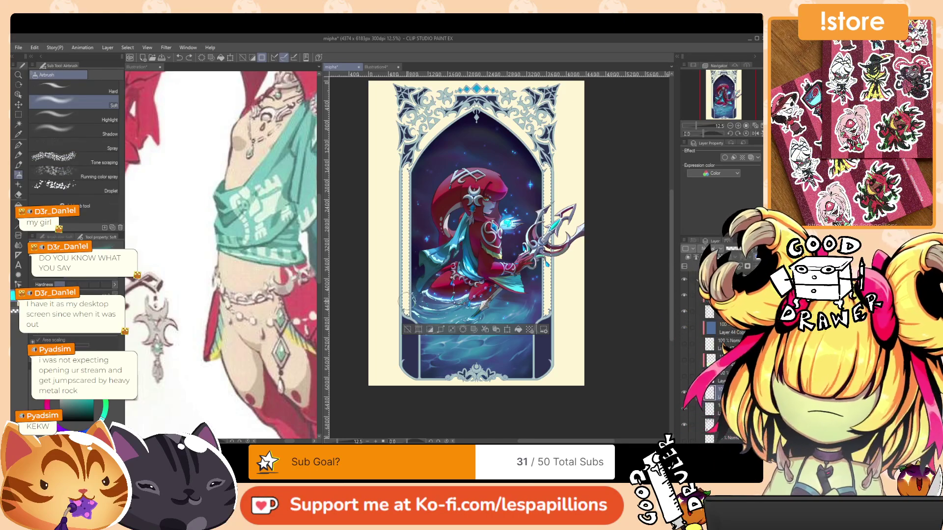
pyautogui.moveTo(405, 319); pyautogui.dragTo(406, 275)
pyautogui.moveTo(544, 305); pyautogui.dragTo(546, 275)
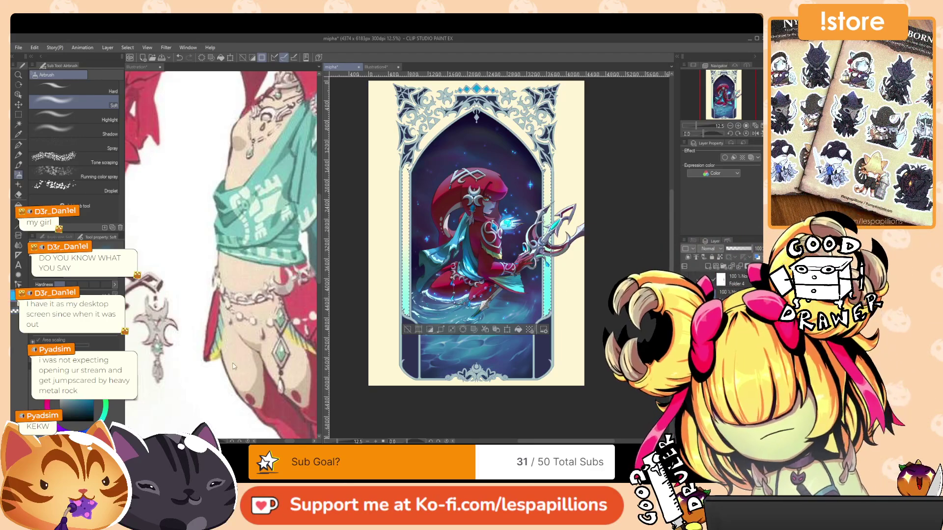
pyautogui.moveTo(401, 315); pyautogui.dragTo(405, 265)
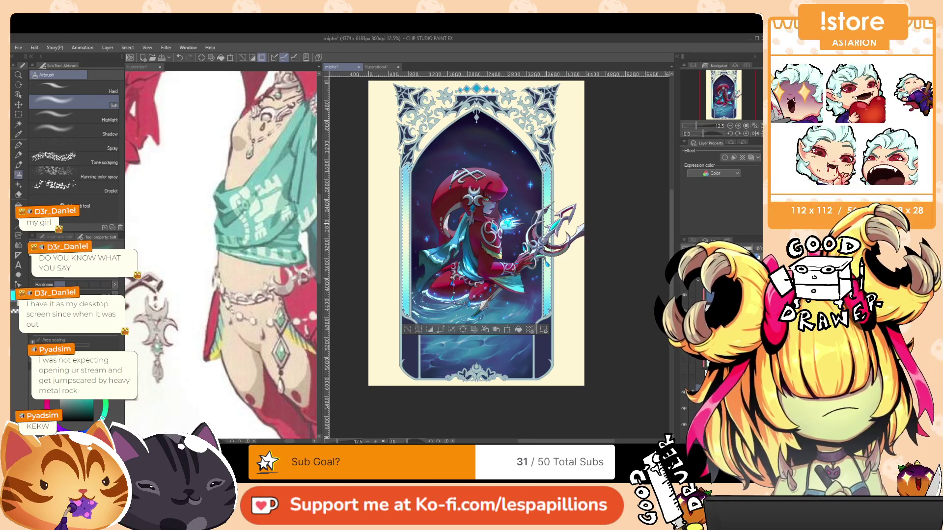
pyautogui.moveTo(599, 188); pyautogui.dragTo(586, 217)
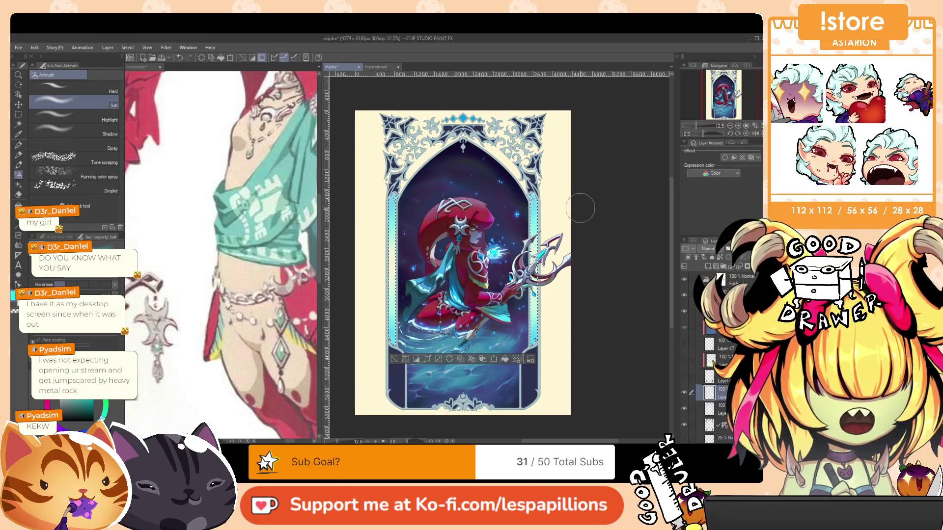
pyautogui.press('m')
pyautogui.hotkey('ctrl', 'd')
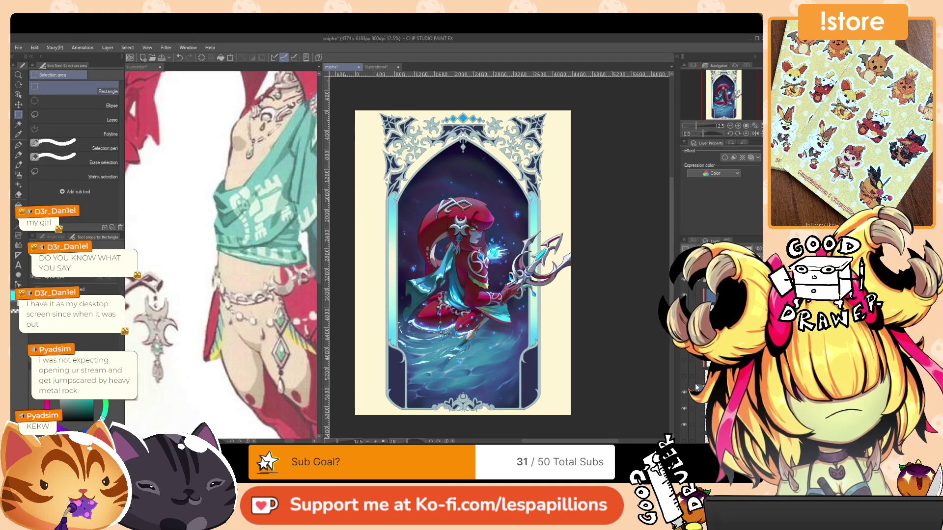
# Select the cream background around the frame with Auto Select and airbrush a soft light-blue glow beside the arch's shoulders.
pyautogui.press('w')
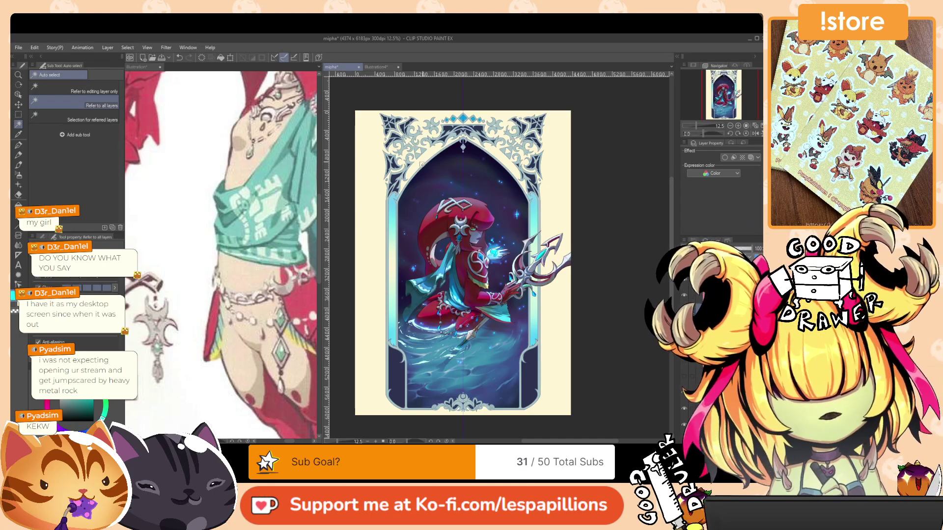
pyautogui.click(422, 164)
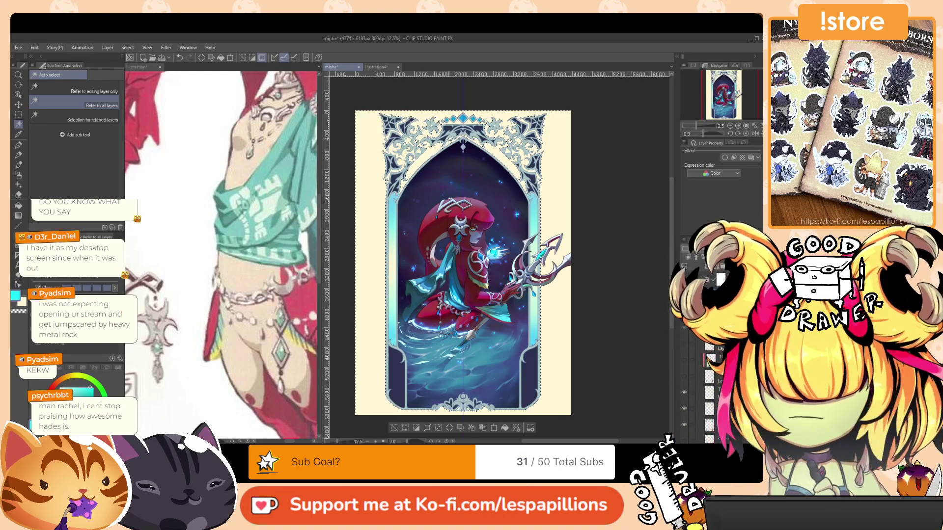
pyautogui.scroll(2, 450, 140)
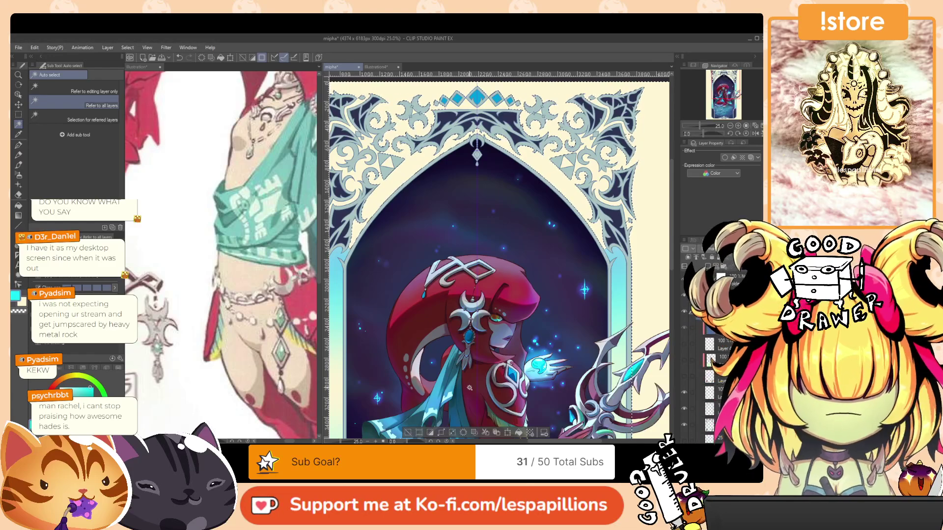
pyautogui.press('b')
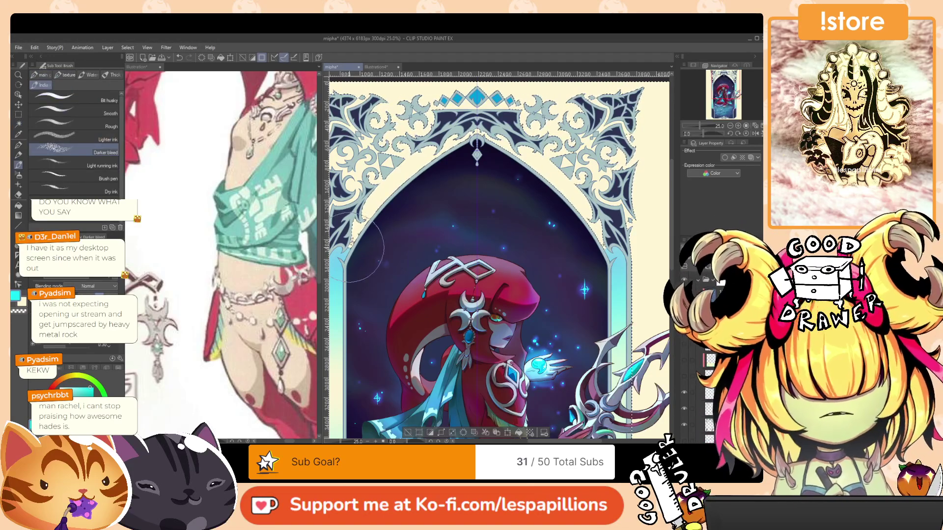
pyautogui.press('b')
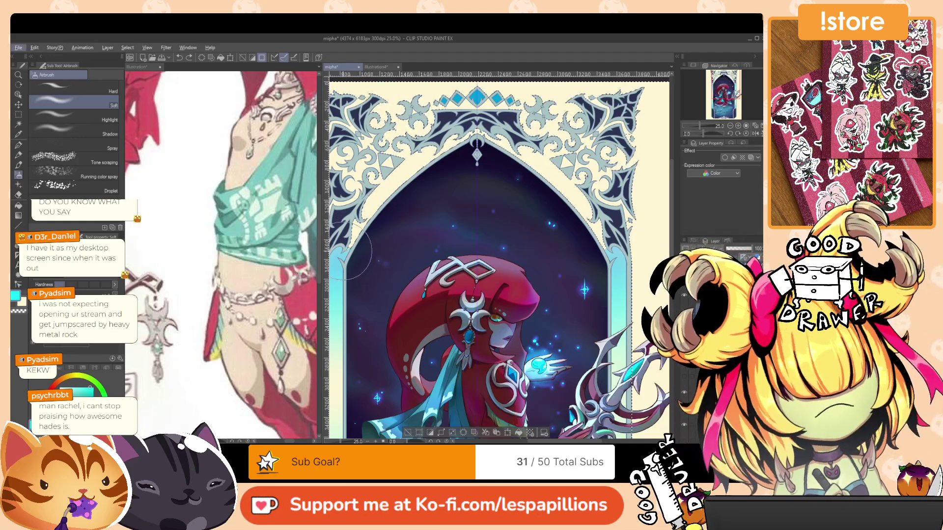
pyautogui.click(713, 308)
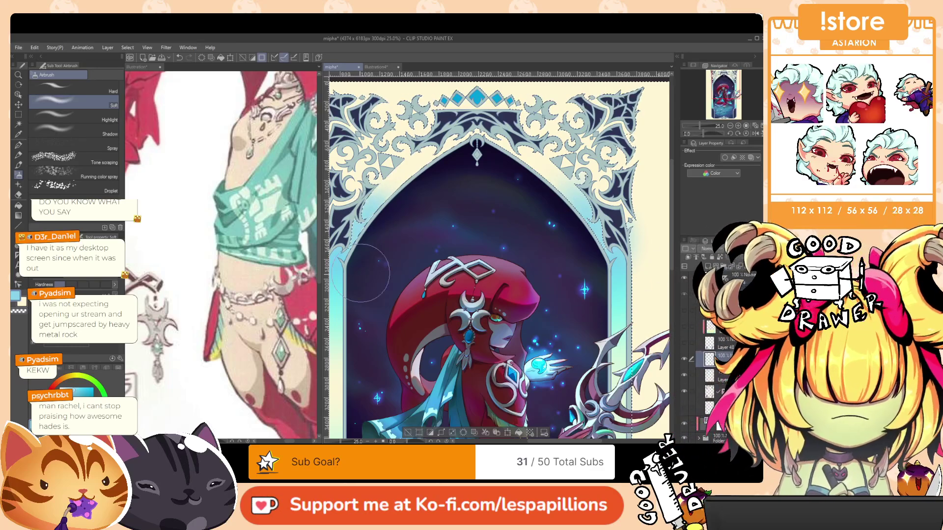
# Extend the glow along both curved sides of the arch with the Soft airbrush, using turquoise based on the column colour.
pyautogui.press('alt')
pyautogui.keyDown('alt'); pyautogui.click(337, 310); pyautogui.keyUp('alt')
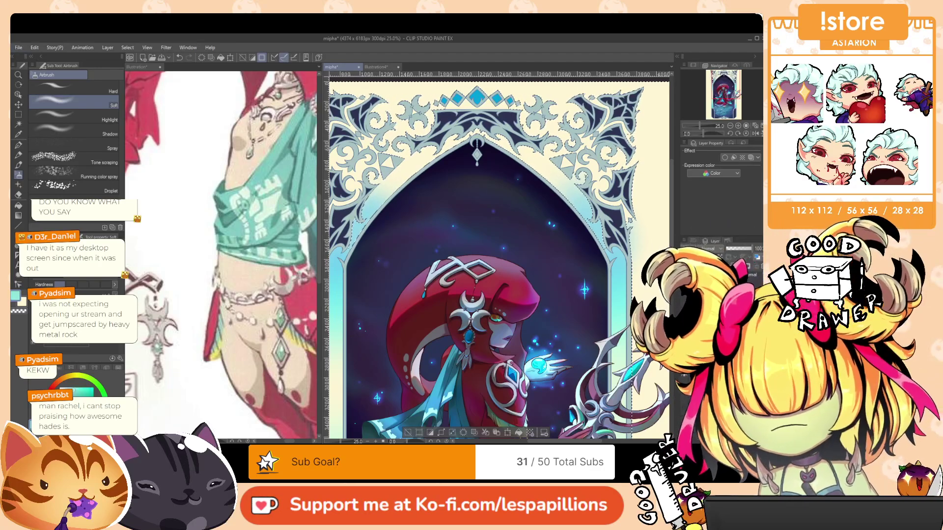
pyautogui.click(78, 387)
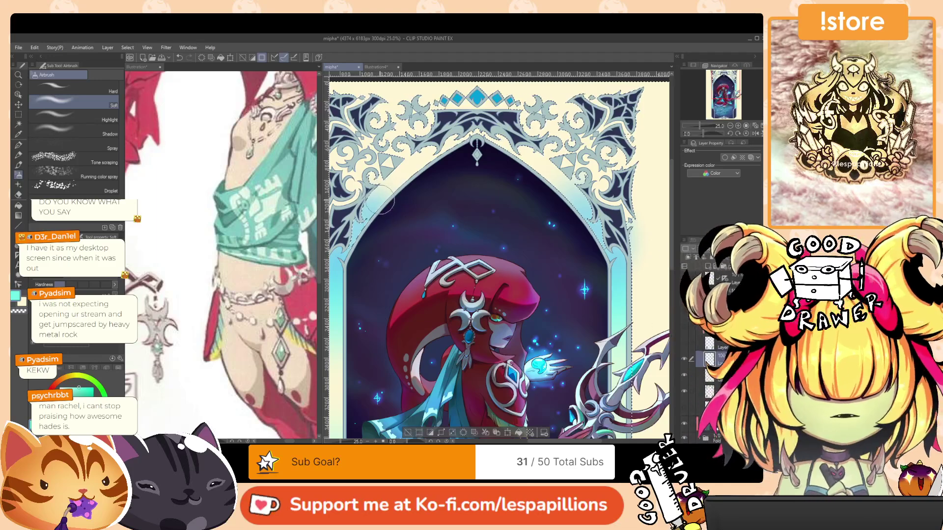
pyautogui.moveTo(393, 186); pyautogui.dragTo(363, 224)
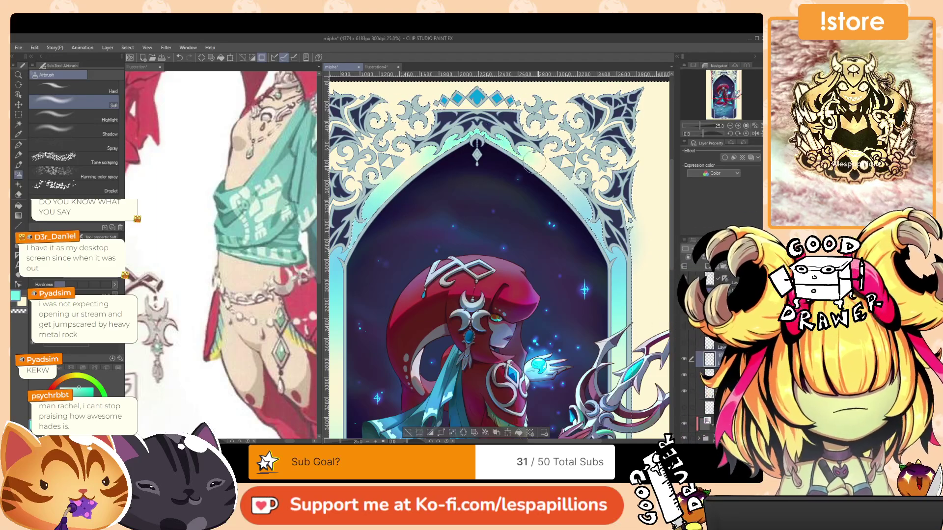
pyautogui.press('c')
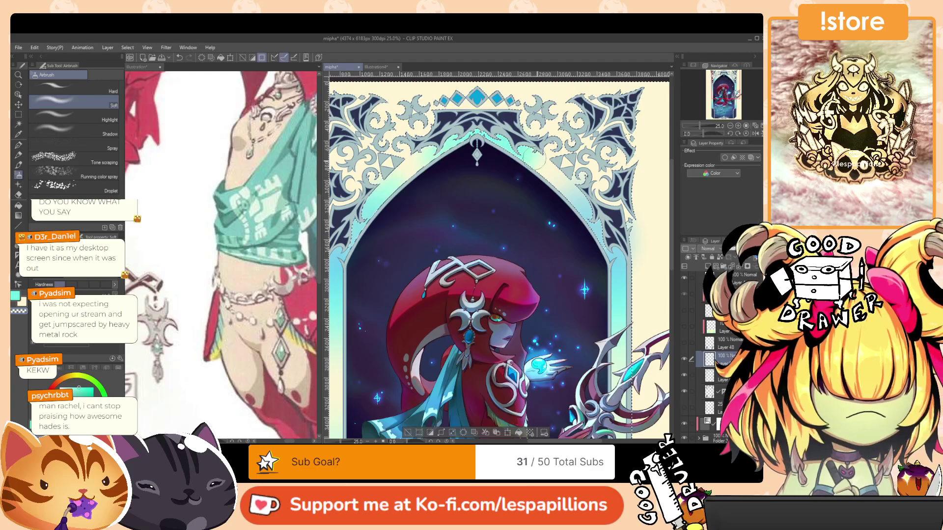
pyautogui.moveTo(557, 173); pyautogui.dragTo(585, 217)
pyautogui.moveTo(411, 169); pyautogui.dragTo(386, 189)
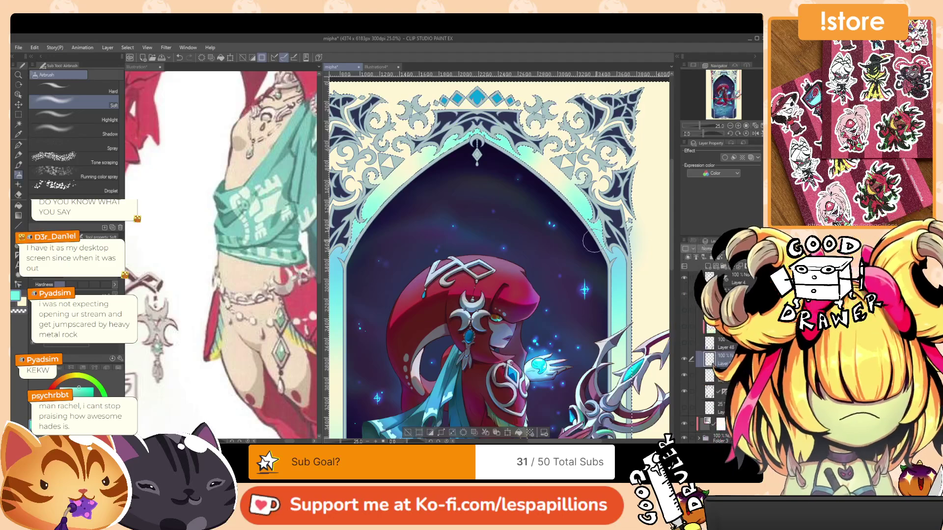
# Airbrush blue sampled from the diamonds onto the glow at the arch's peak, and clear the selection.
pyautogui.keyDown('alt'); pyautogui.click(619, 253); pyautogui.keyUp('alt')
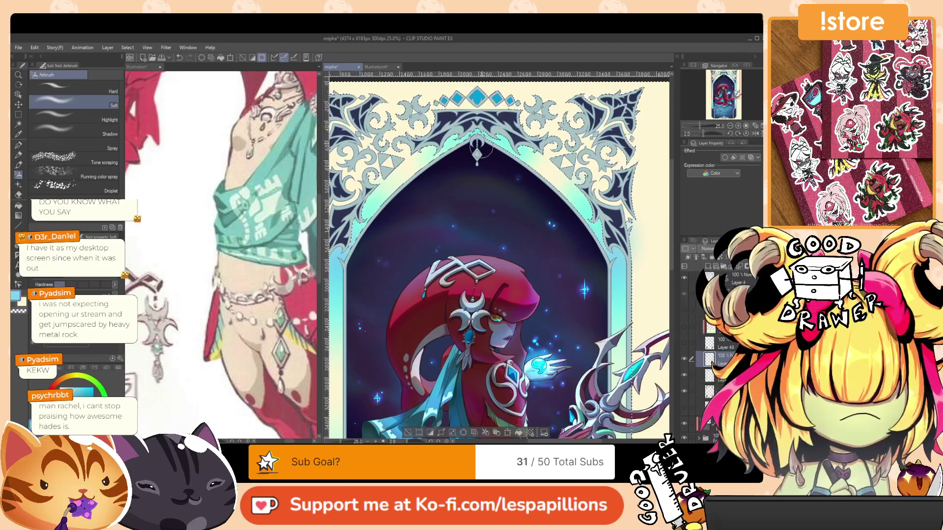
pyautogui.keyDown('alt'); pyautogui.click(477, 97); pyautogui.keyUp('alt')
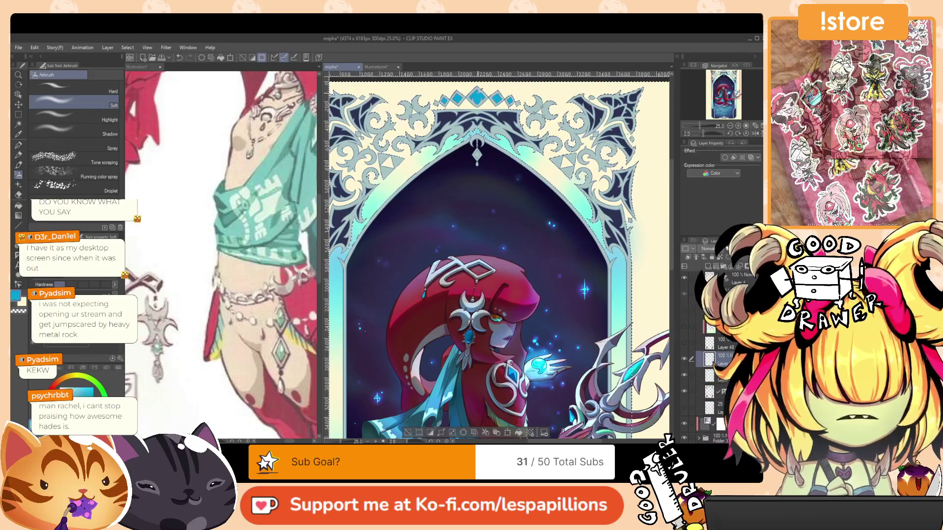
pyautogui.moveTo(469, 129); pyautogui.dragTo(485, 129)
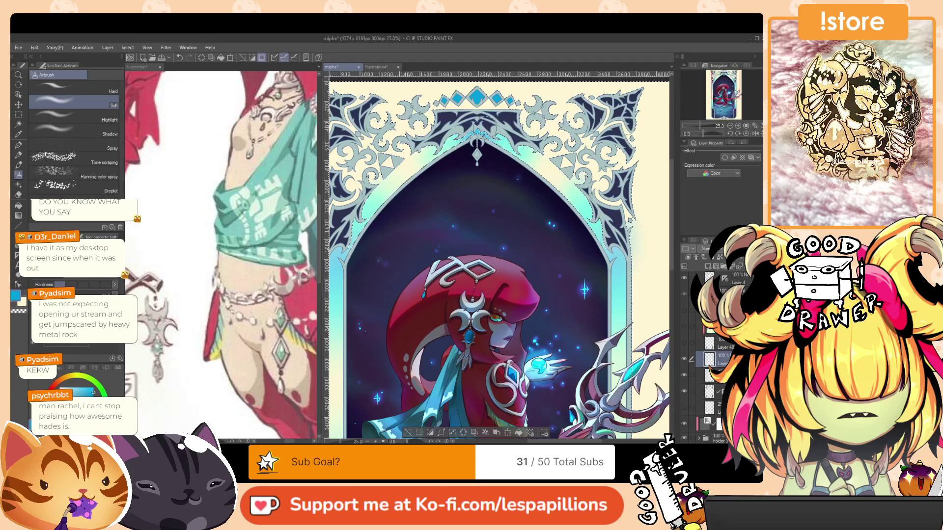
pyautogui.keyDown('alt'); pyautogui.click(460, 138); pyautogui.keyUp('alt')
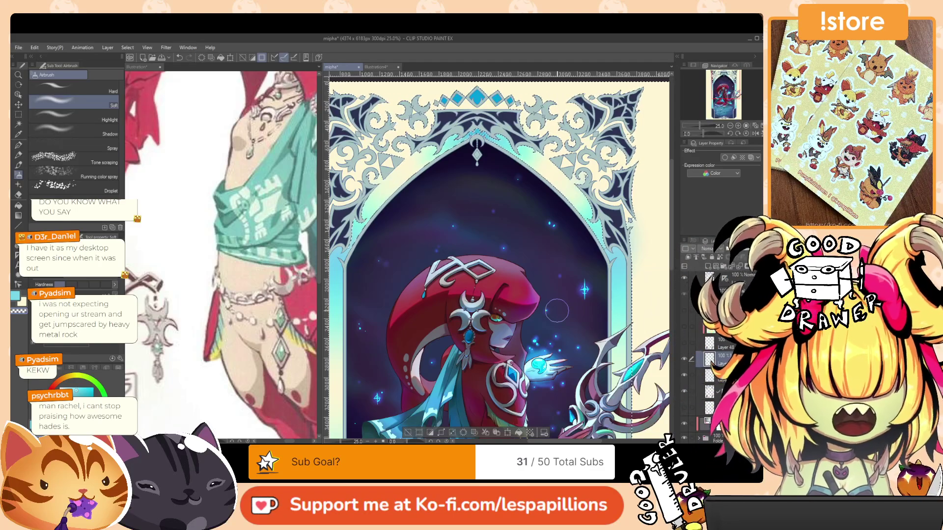
pyautogui.moveTo(455, 339); pyautogui.dragTo(490, 308)
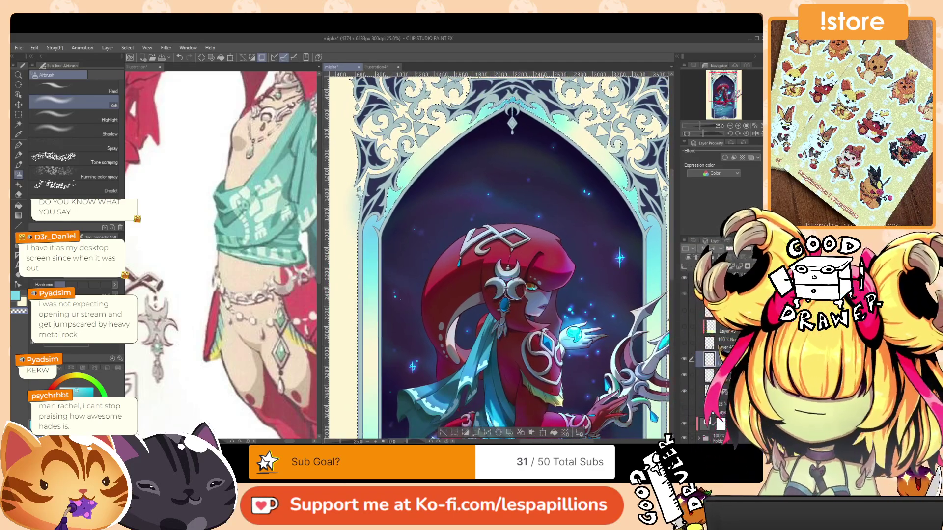
pyautogui.press('m')
pyautogui.click(519, 289)
pyautogui.scroll(-2, 522, 231)
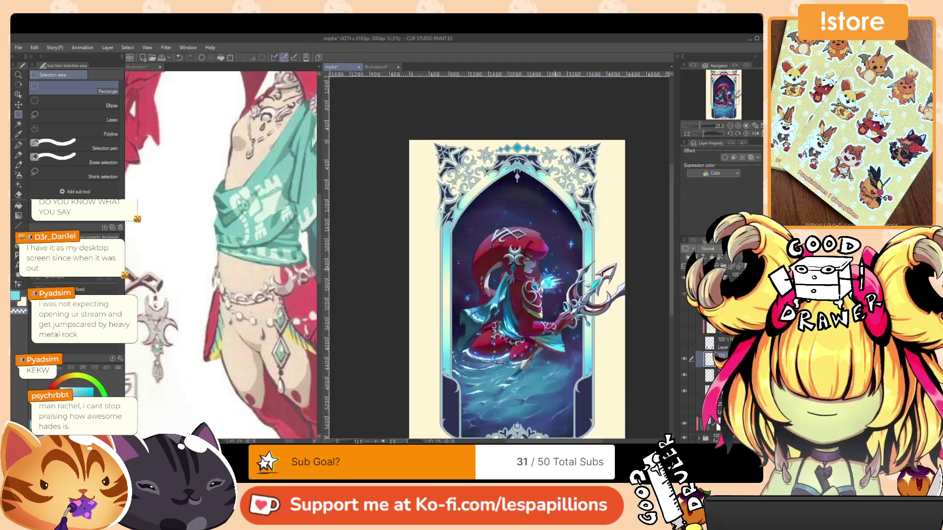
pyautogui.moveTo(622, 264); pyautogui.dragTo(564, 240)
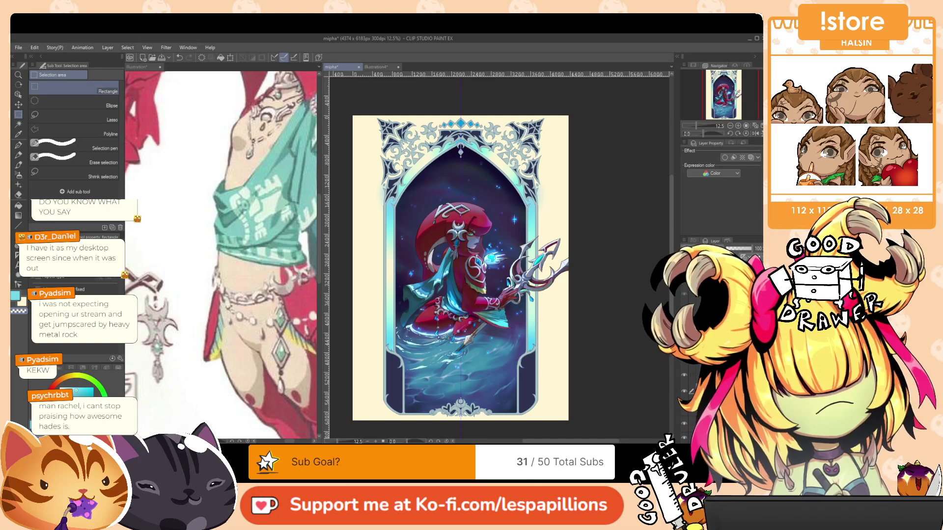
# Recolour the row of diamonds above the arch with dark navy sampled from the corner ornament, using the CleanAF pen.
pyautogui.press('p')
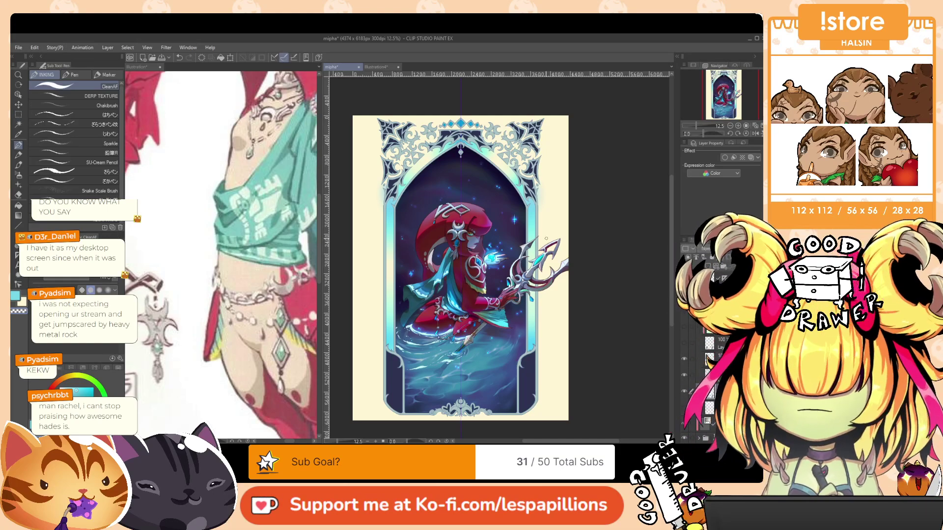
pyautogui.moveTo(557, 254); pyautogui.dragTo(562, 276)
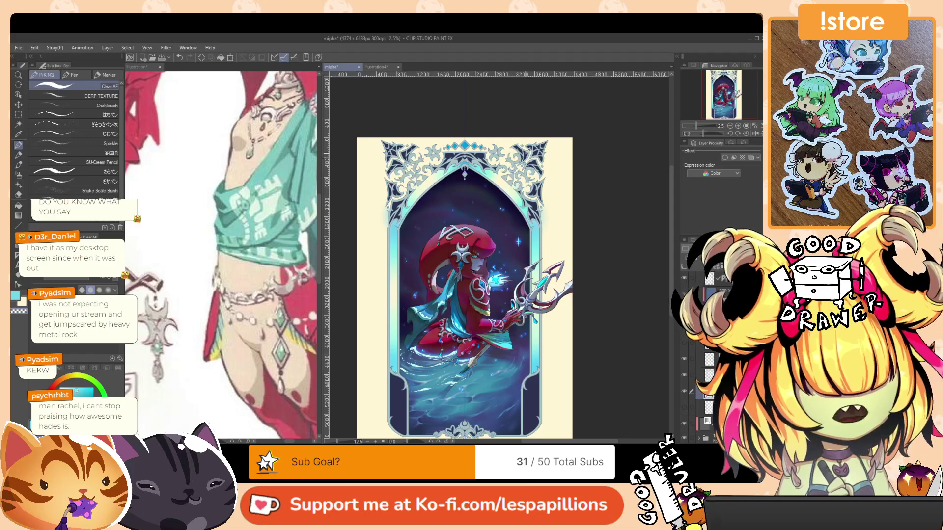
pyautogui.keyDown('alt'); pyautogui.click(525, 148); pyautogui.keyUp('alt')
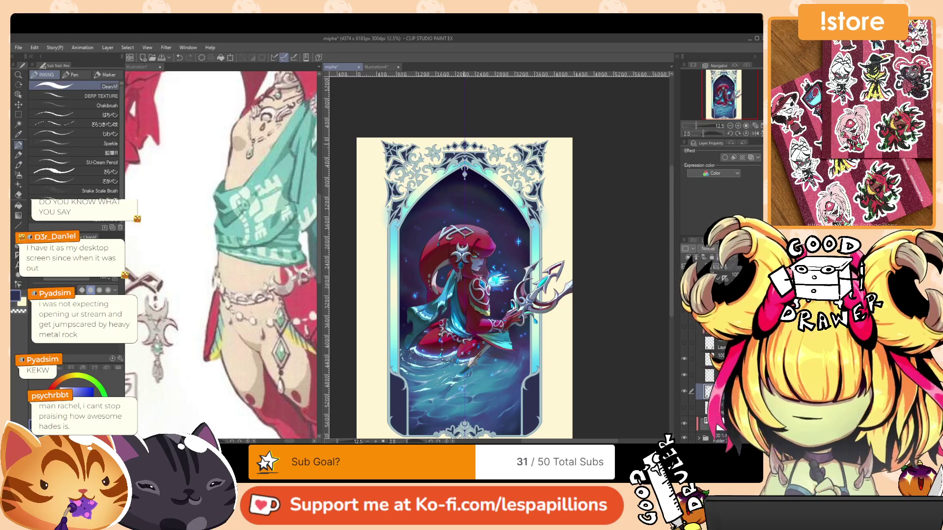
pyautogui.scroll(2, 465, 158)
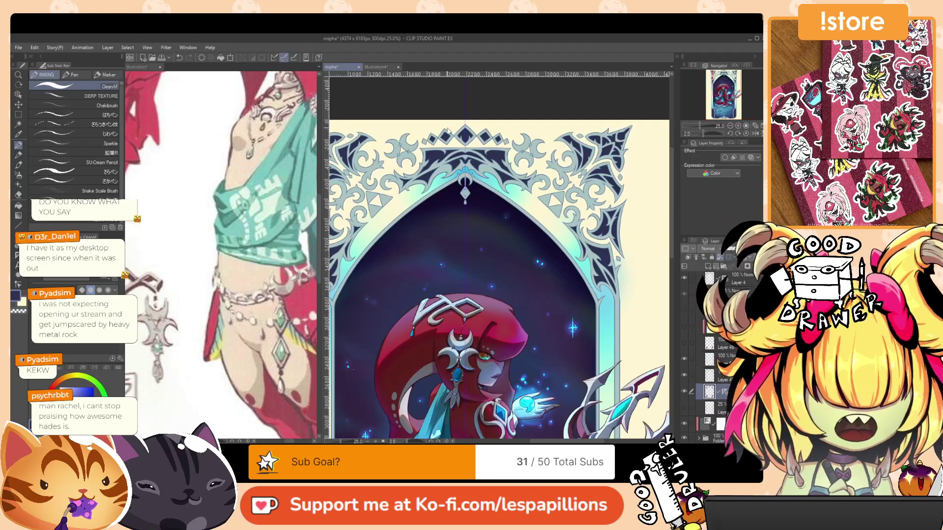
pyautogui.scroll(-2, 448, 131)
pyautogui.scroll(2, 538, 119)
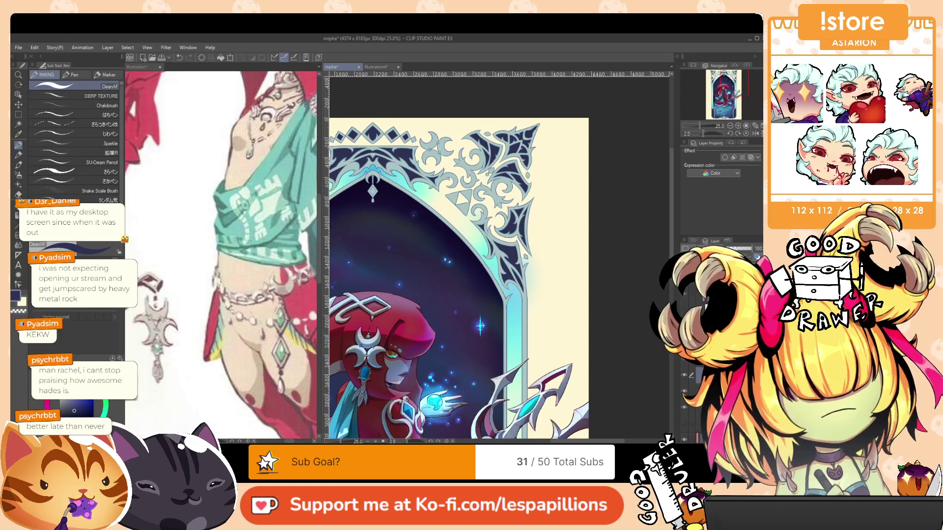
# Show the key-pattern layer on the frame's lower column panels and compare the artwork with and without it.
pyautogui.moveTo(401, 255); pyautogui.dragTo(539, 311)
pyautogui.scroll(1, 504, 274)
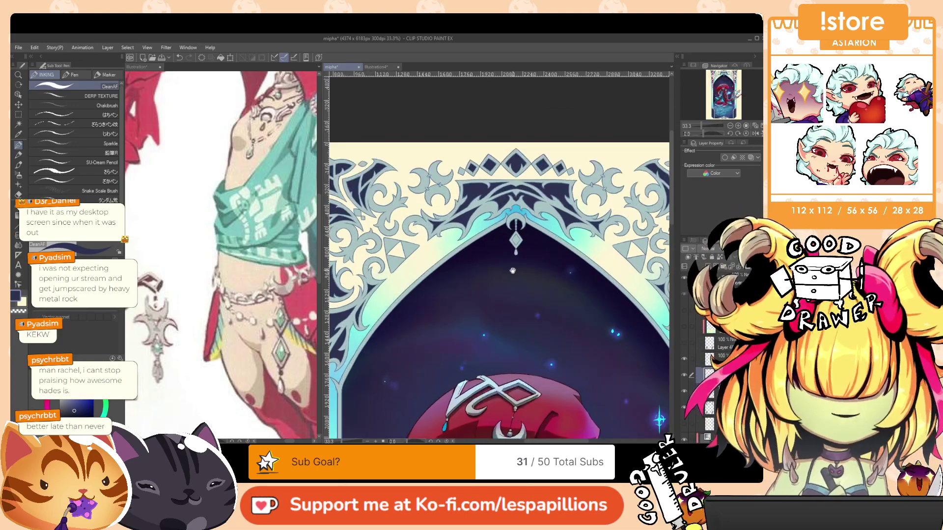
pyautogui.moveTo(511, 269); pyautogui.dragTo(485, 303)
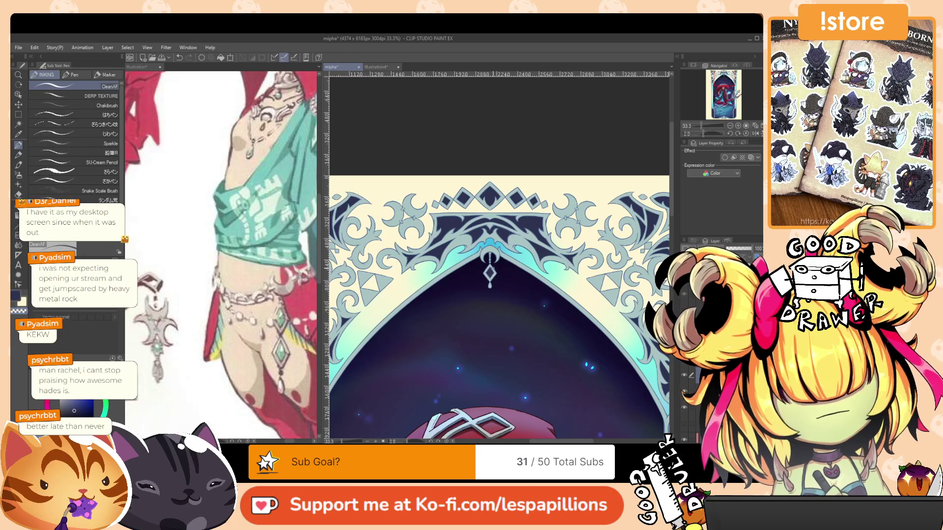
pyautogui.moveTo(561, 301); pyautogui.dragTo(517, 252)
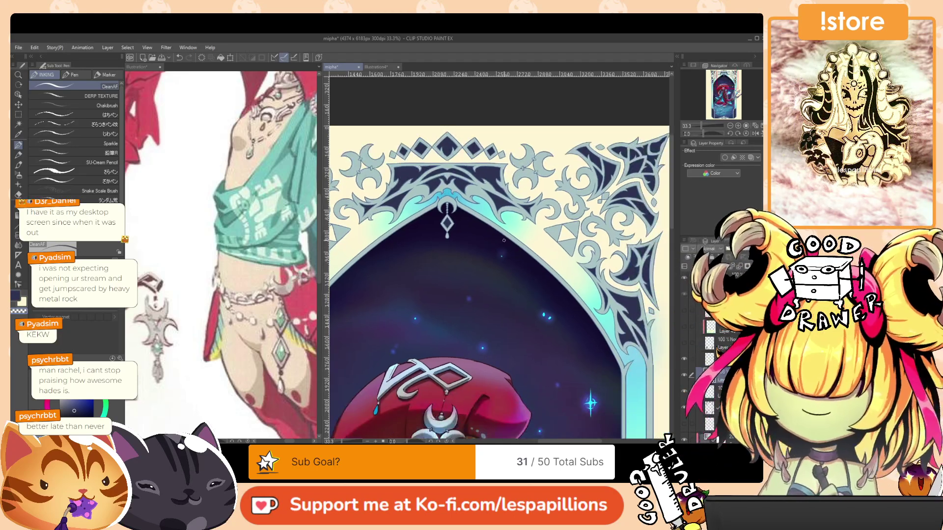
pyautogui.scroll(-3, 582, 241)
pyautogui.moveTo(626, 343); pyautogui.dragTo(598, 286)
pyautogui.hotkey('ctrl', '0')
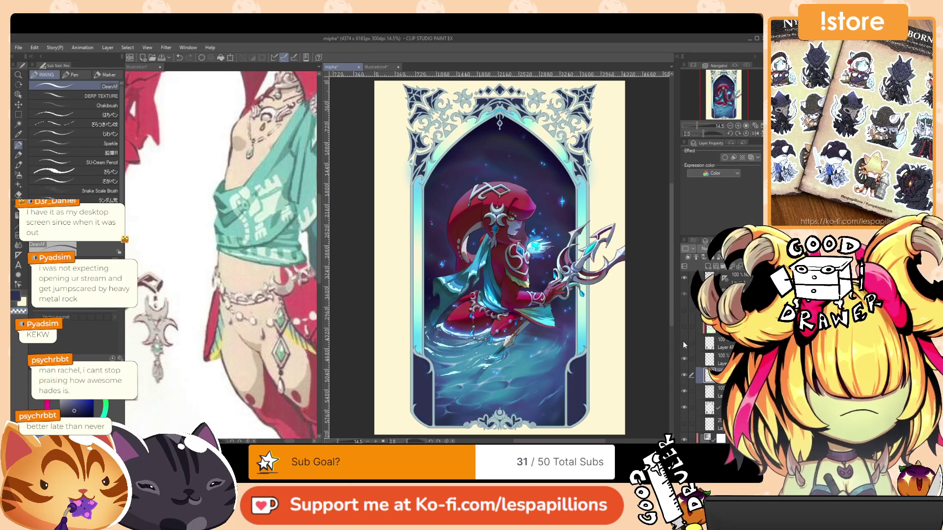
pyautogui.click(684, 312)
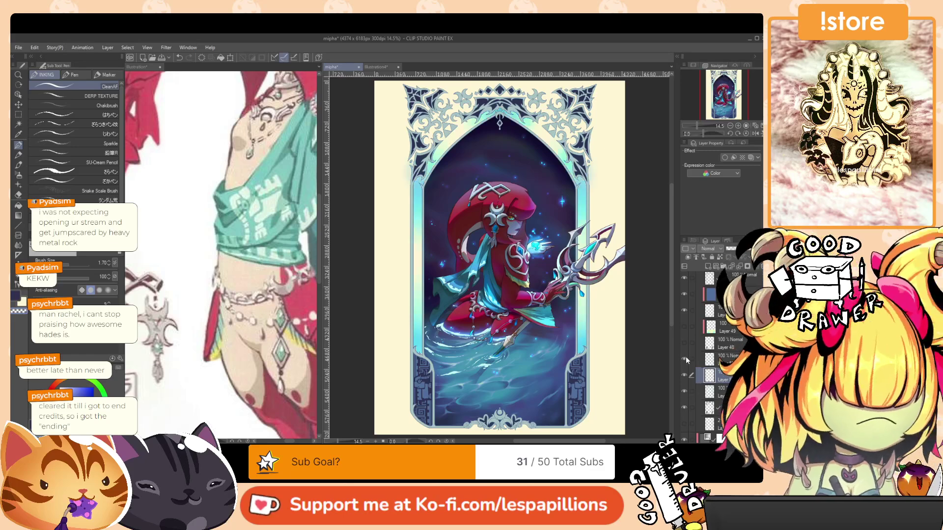
pyautogui.click(684, 311)
pyautogui.click(684, 311)
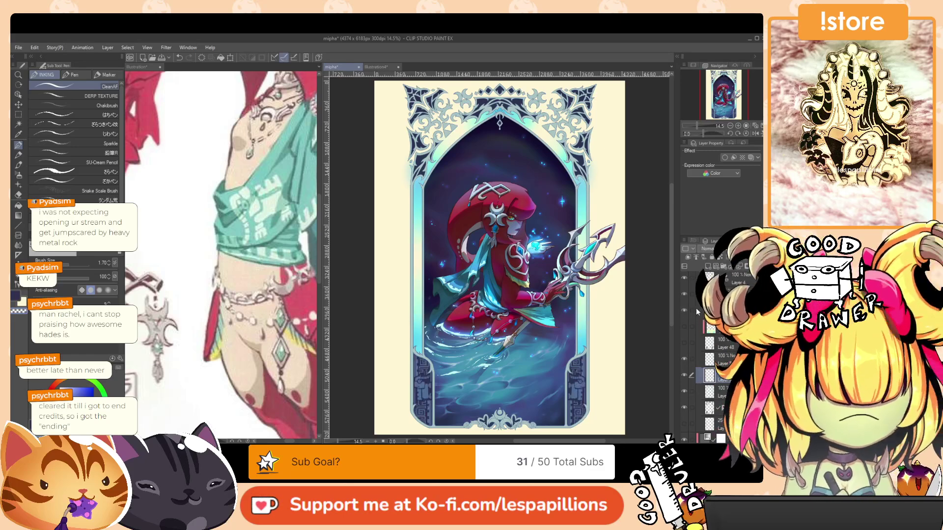
pyautogui.click(708, 310)
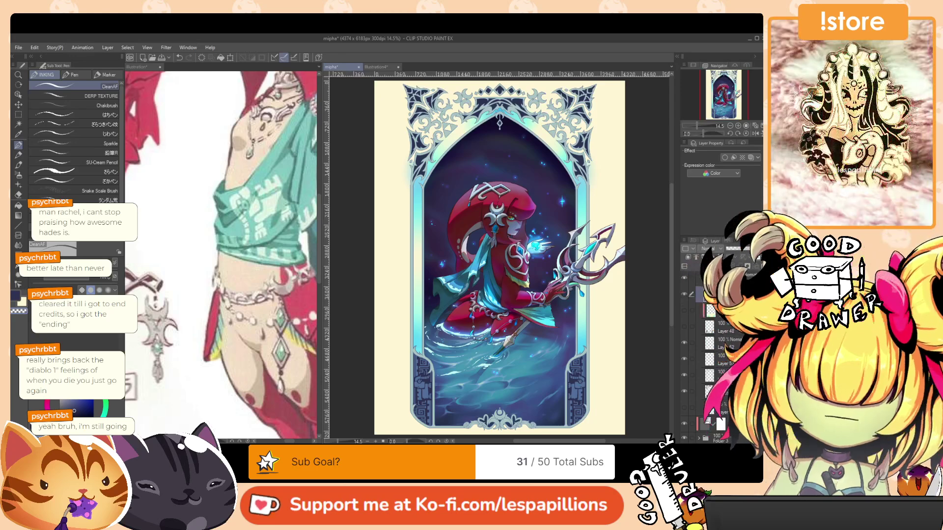
# Show the layer holding the key pattern along the frame's tall side columns.
pyautogui.moveTo(642, 236); pyautogui.dragTo(628, 228)
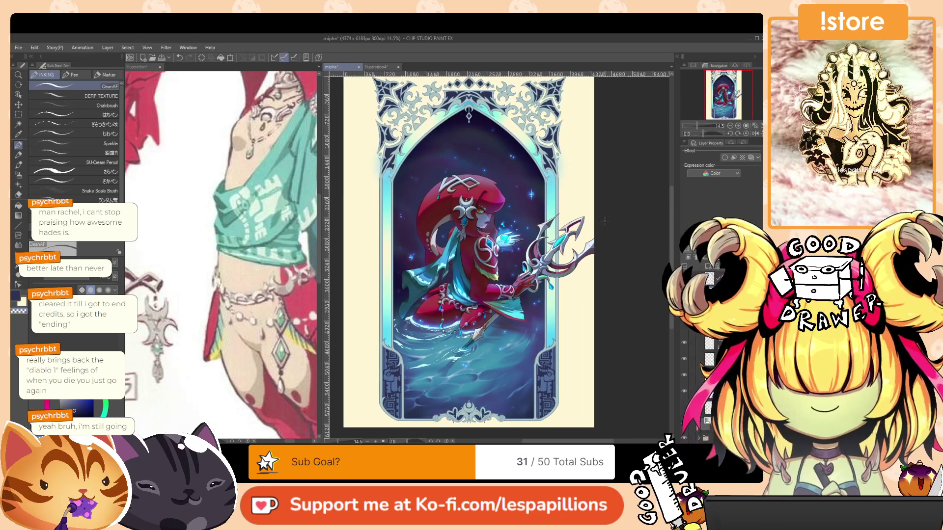
pyautogui.moveTo(617, 241); pyautogui.dragTo(620, 253)
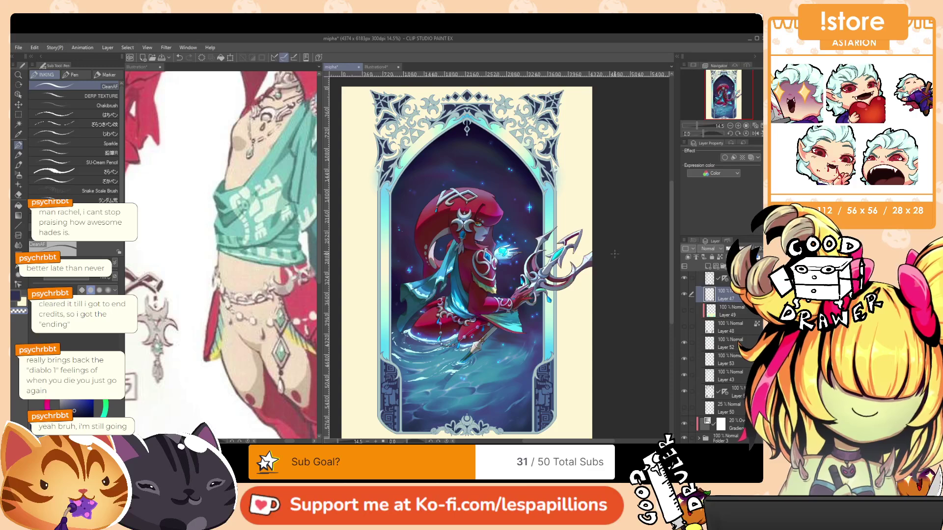
pyautogui.scroll(-2, 604, 263)
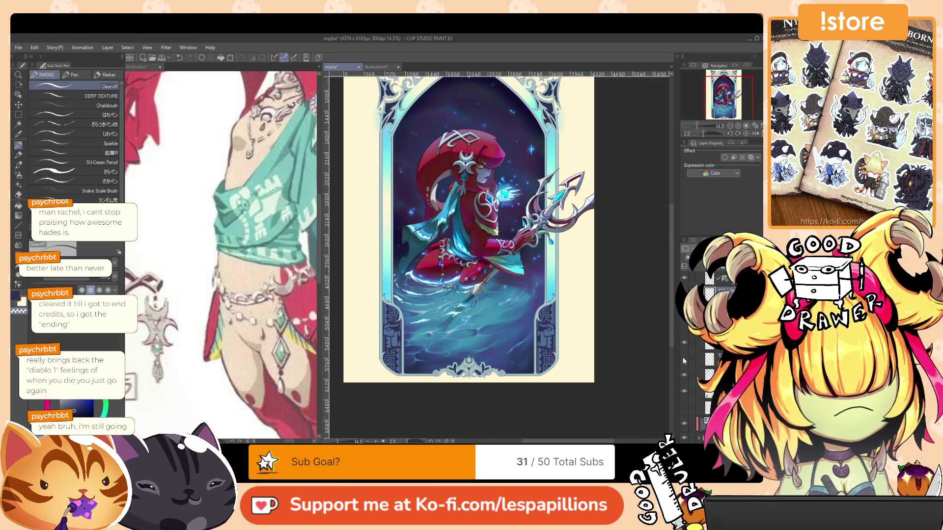
pyautogui.click(683, 376)
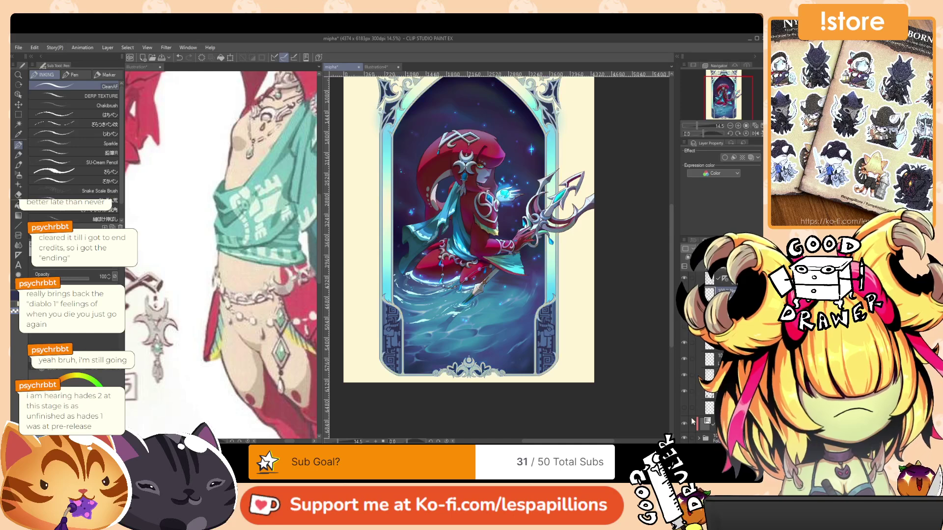
pyautogui.click(686, 407)
pyautogui.click(689, 408)
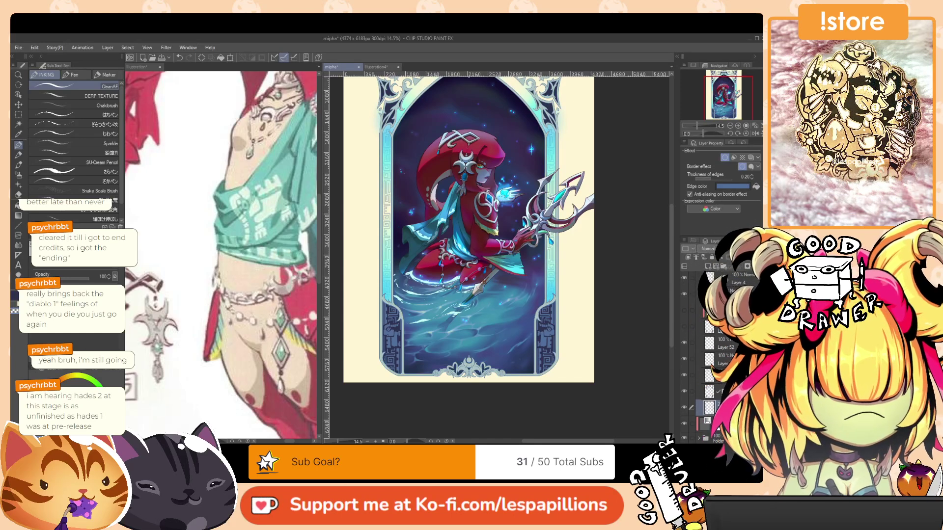
# Set the side columns' key-pattern layer to Add (Glow) at 70% opacity and remove its border effect.
pyautogui.click(730, 346)
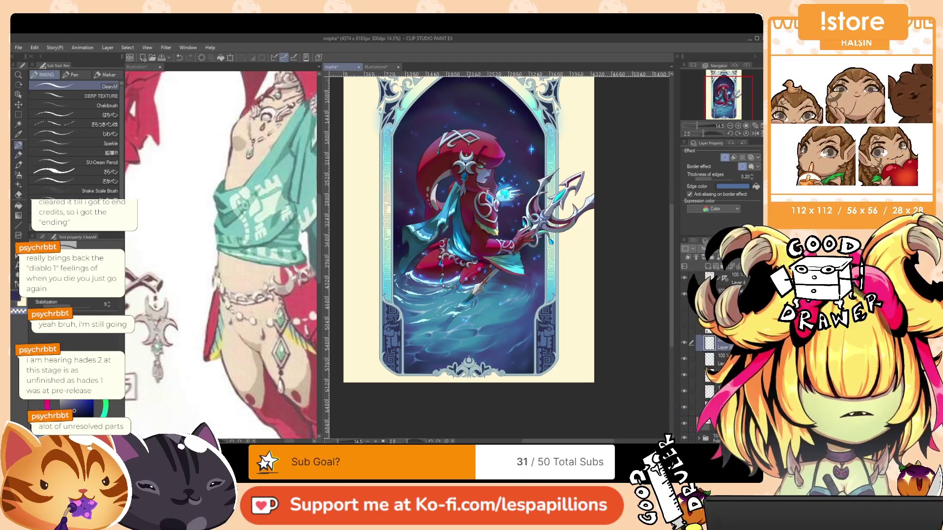
pyautogui.hotkey('ctrl', 's')
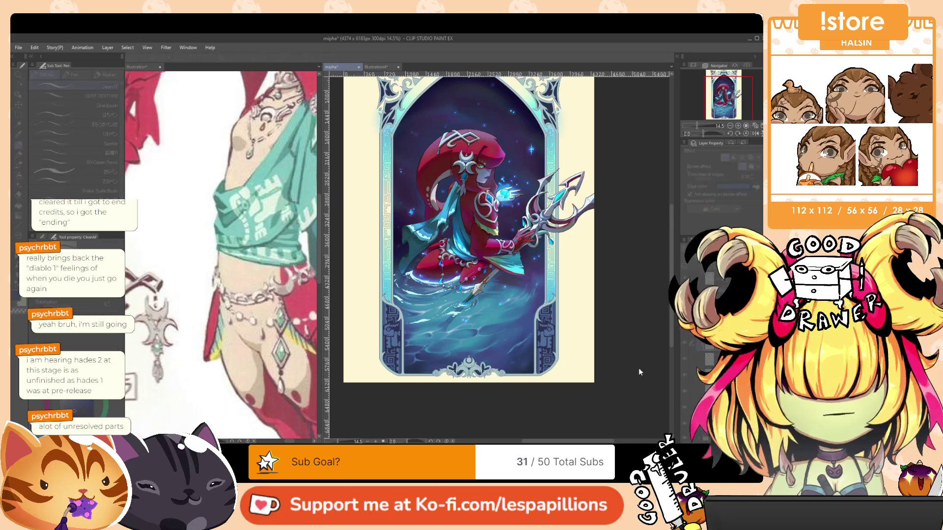
pyautogui.click(633, 343)
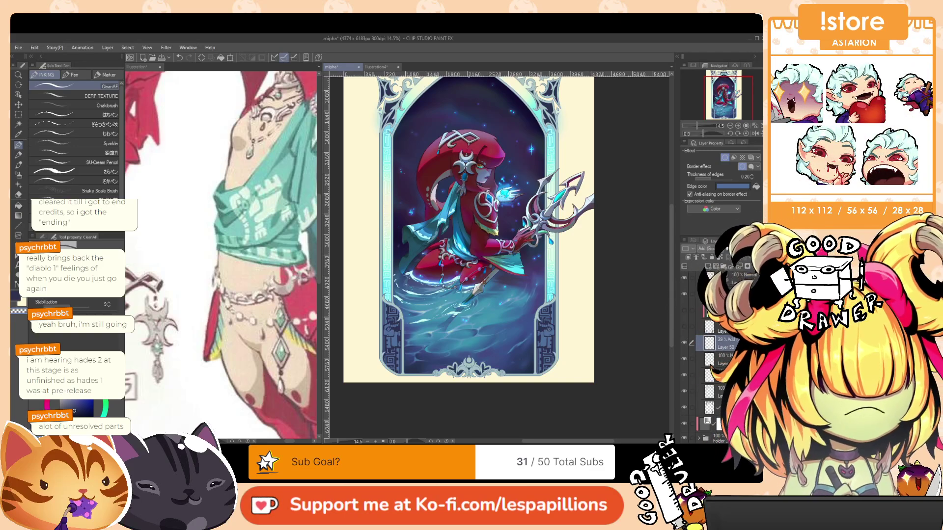
pyautogui.click(725, 158)
pyautogui.moveTo(444, 281); pyautogui.dragTo(495, 309)
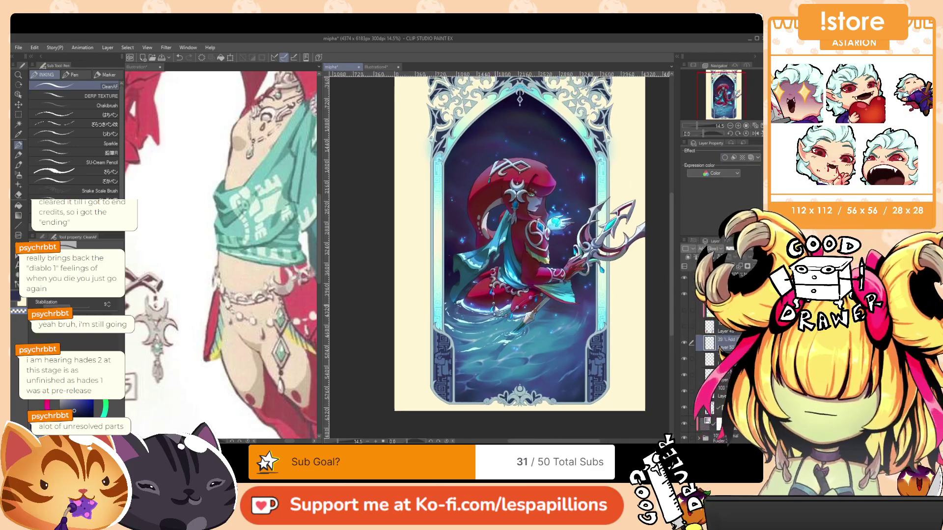
pyautogui.scroll(2, 492, 276)
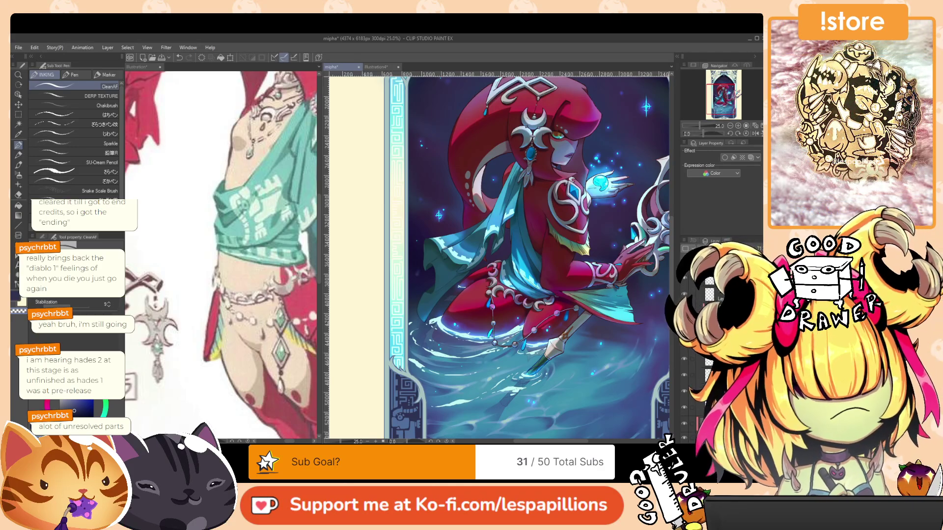
pyautogui.moveTo(619, 274); pyautogui.dragTo(513, 213)
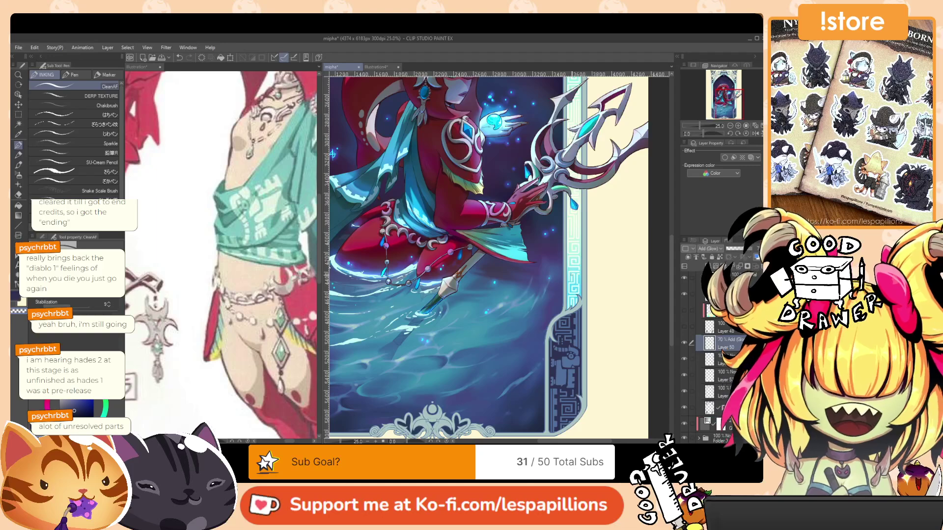
# Examine the glowing column pattern beside the trident and the balance of the whole illustration.
pyautogui.scroll(-2, 573, 276)
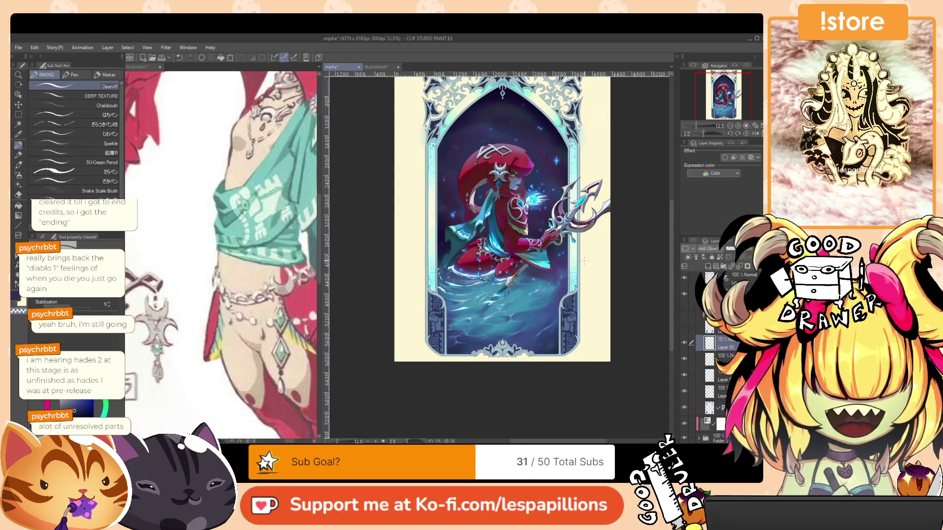
pyautogui.moveTo(607, 256); pyautogui.dragTo(588, 272)
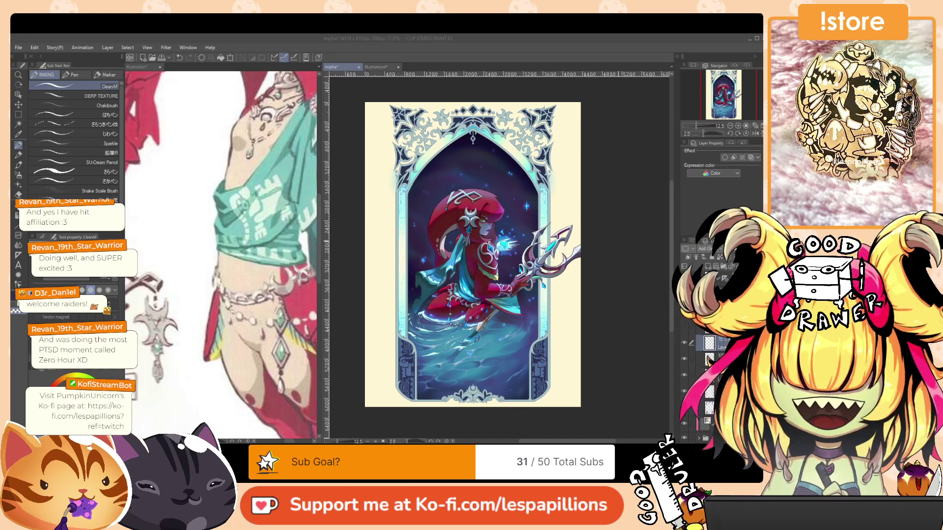
pyautogui.click(615, 249)
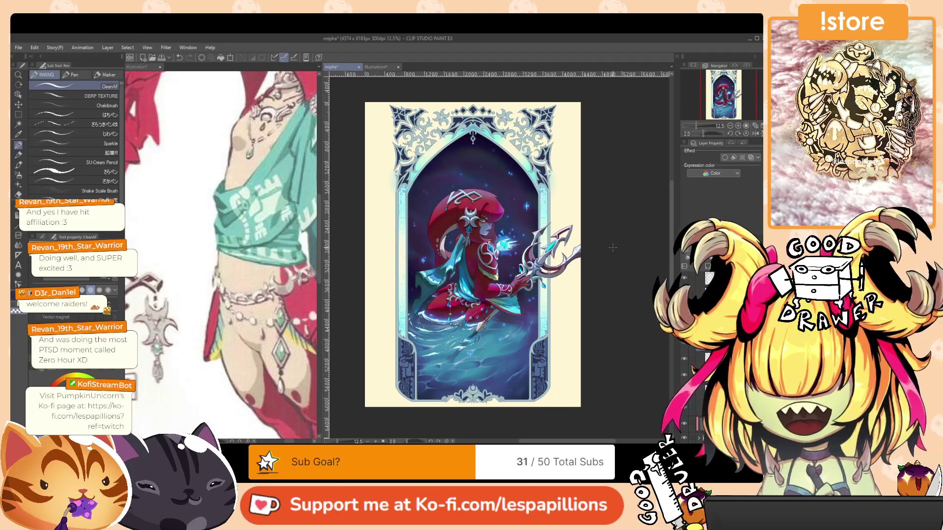
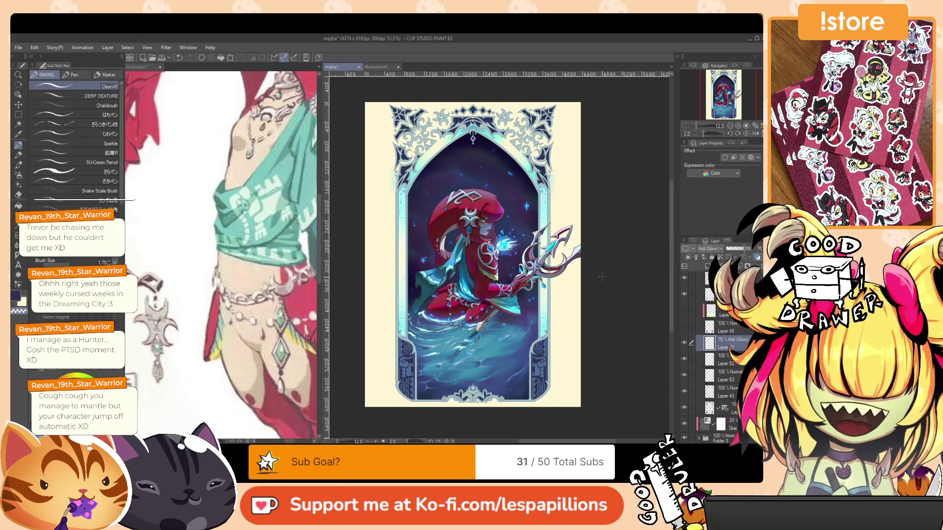
pyautogui.scroll(2, 574, 261)
pyautogui.moveTo(590, 288); pyautogui.dragTo(622, 247)
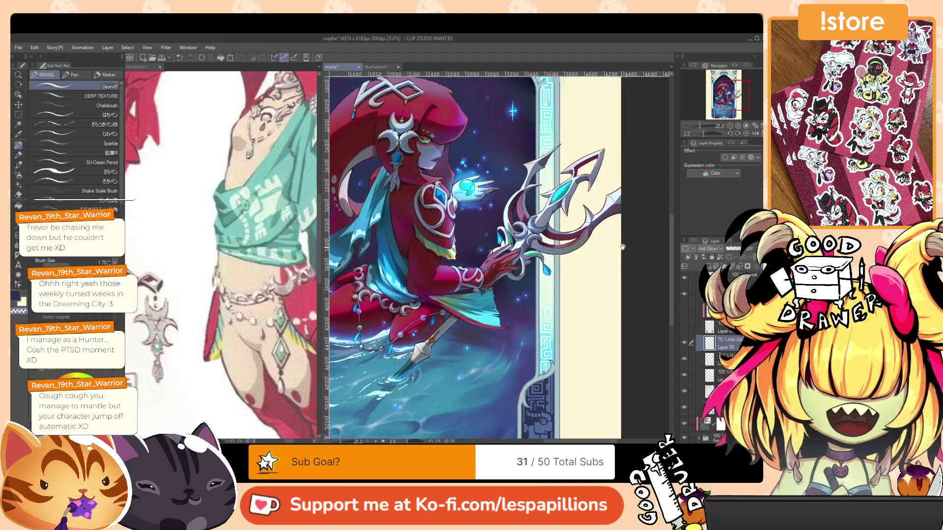
pyautogui.scroll(-2, 622, 247)
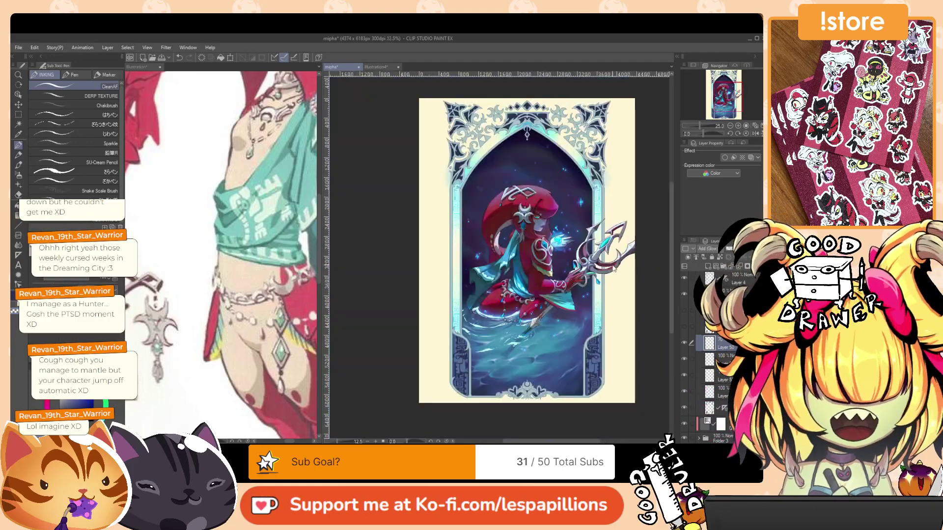
pyautogui.scroll(-1, 614, 269)
pyautogui.scroll(1, 615, 270)
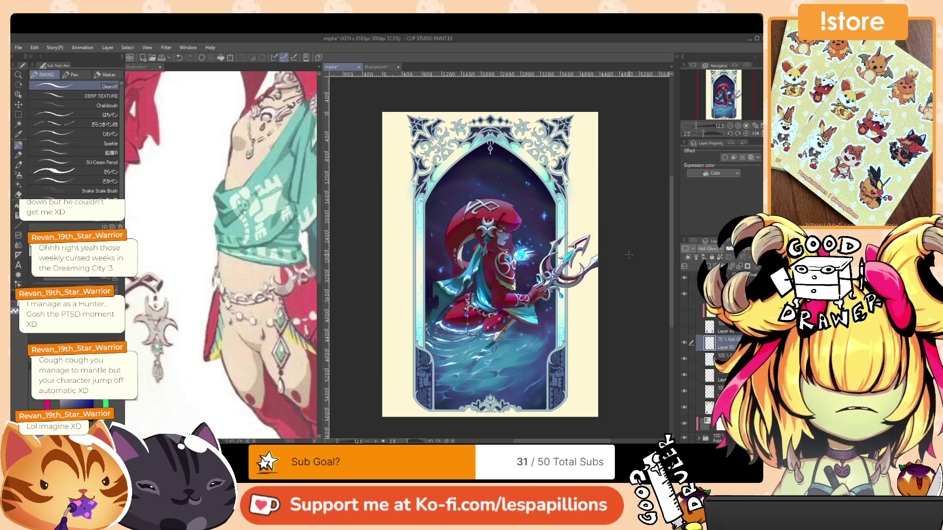
# Lighten the navy fills of the ornamental frame with a Hue/Saturation/Luminosity adjustment on their layer.
pyautogui.click(728, 407)
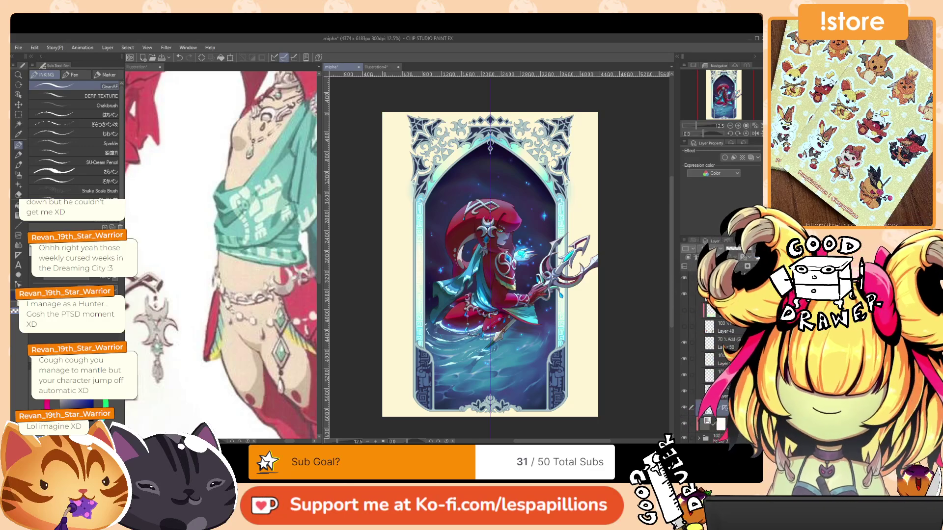
pyautogui.hotkey('ctrl', 'u')
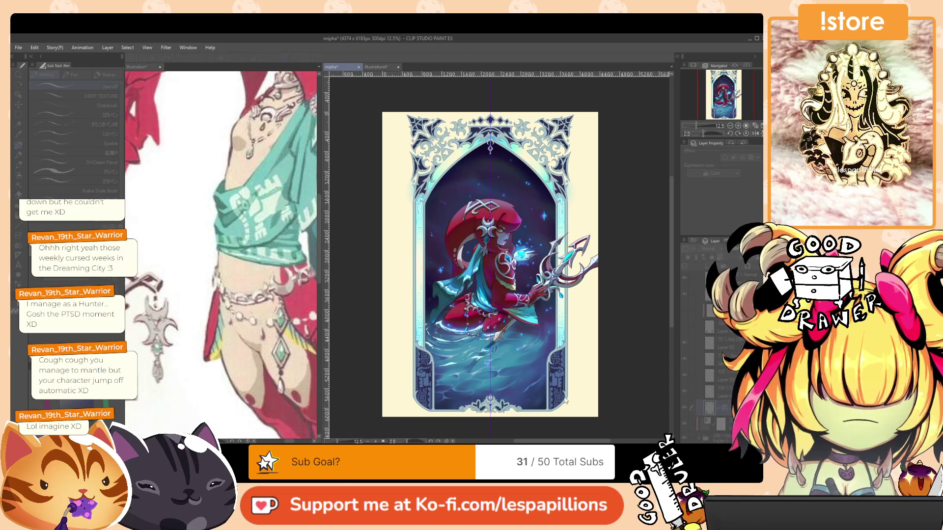
pyautogui.click(567, 398)
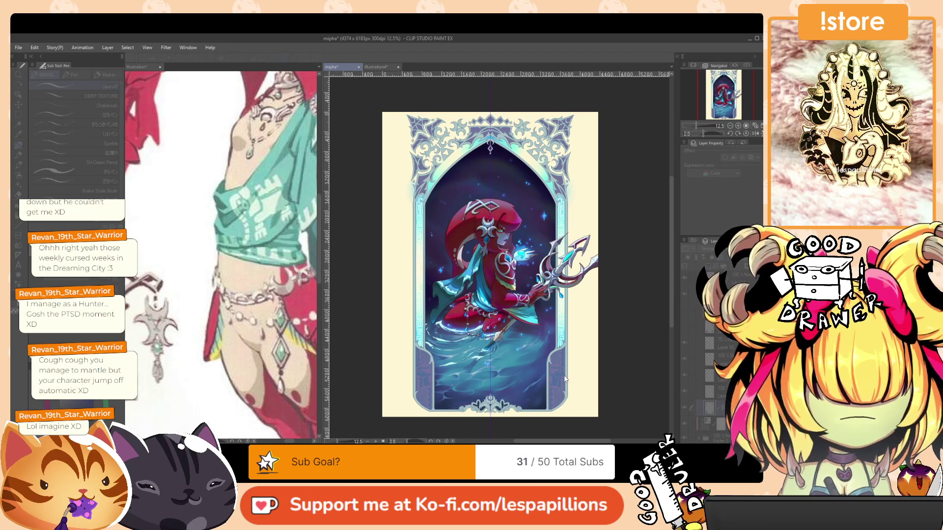
pyautogui.moveTo(565, 379); pyautogui.dragTo(522, 381)
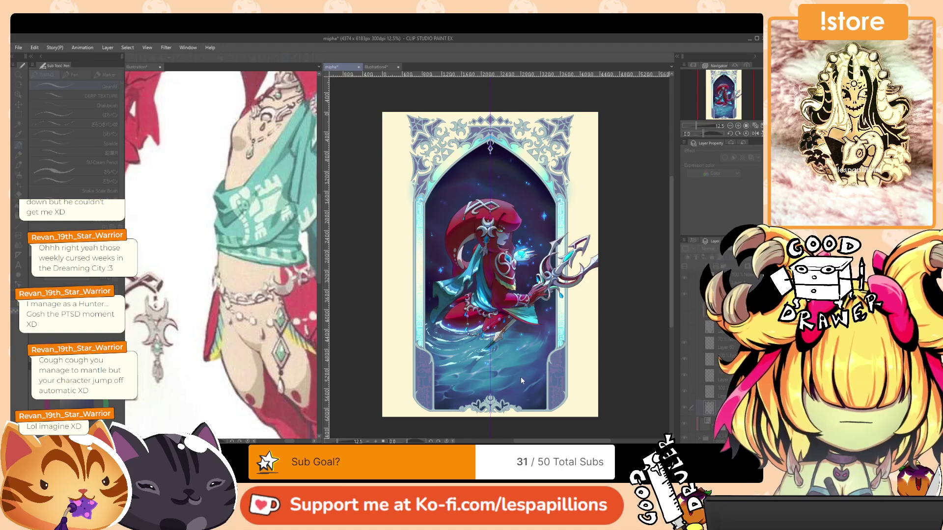